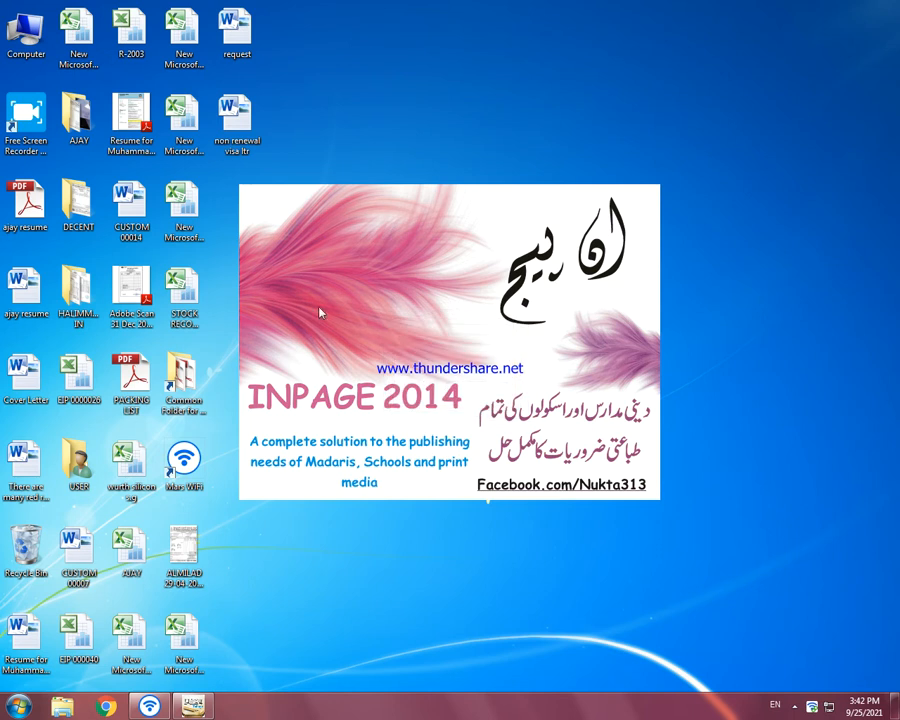
Step: Create a single-page A4 portrait document with right-to-left direction in InPage
key("ctrl+n")
left_click(559, 309)
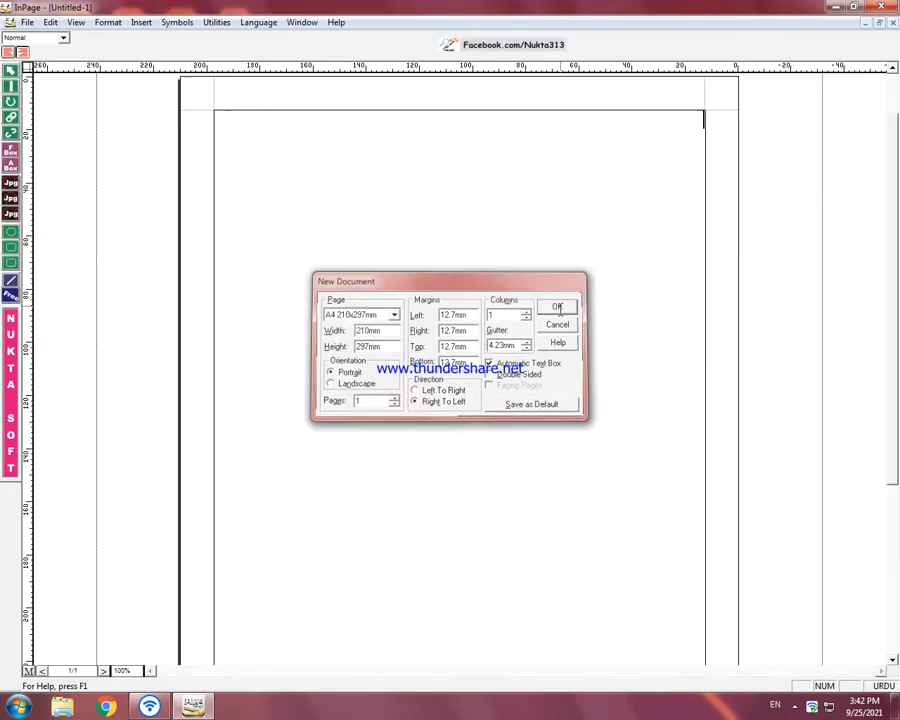
Step: Start CorelDRAW 9 and create a new blank graphic
left_click(18, 706)
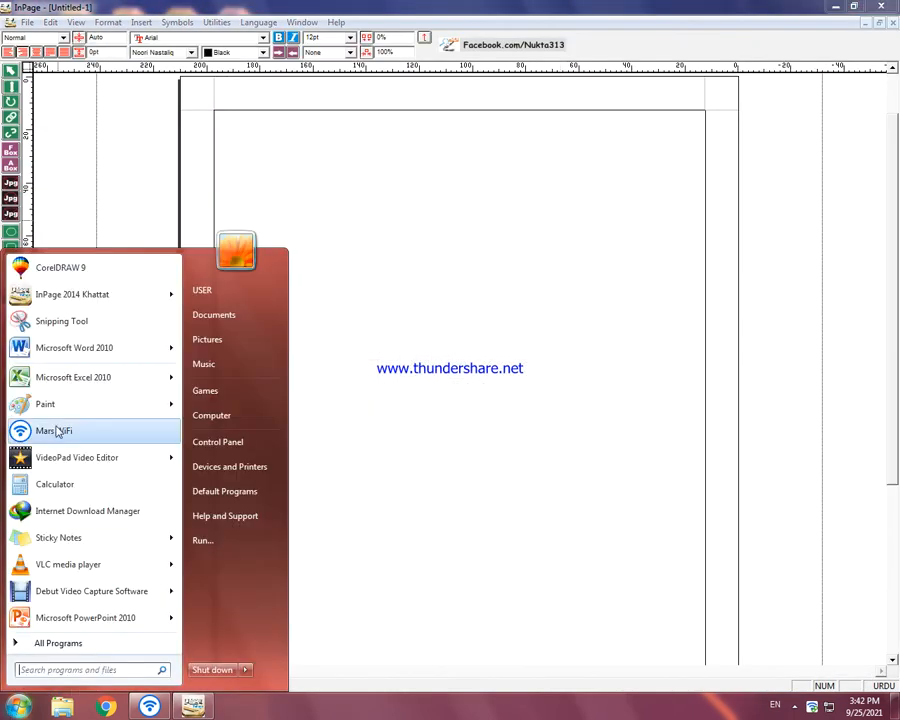
left_click(84, 270)
left_click(488, 365)
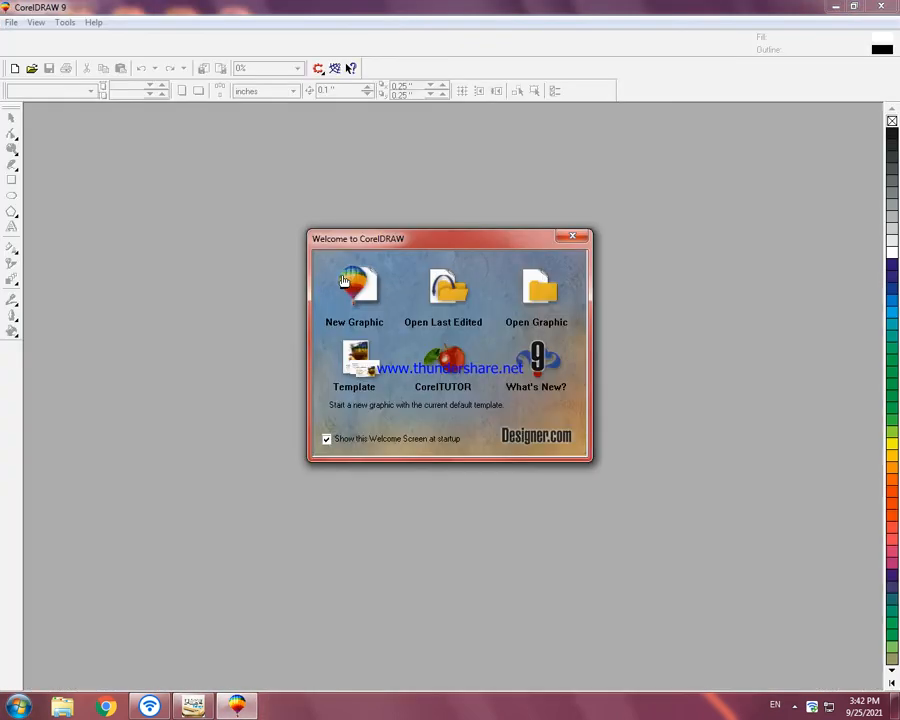
left_click(349, 277)
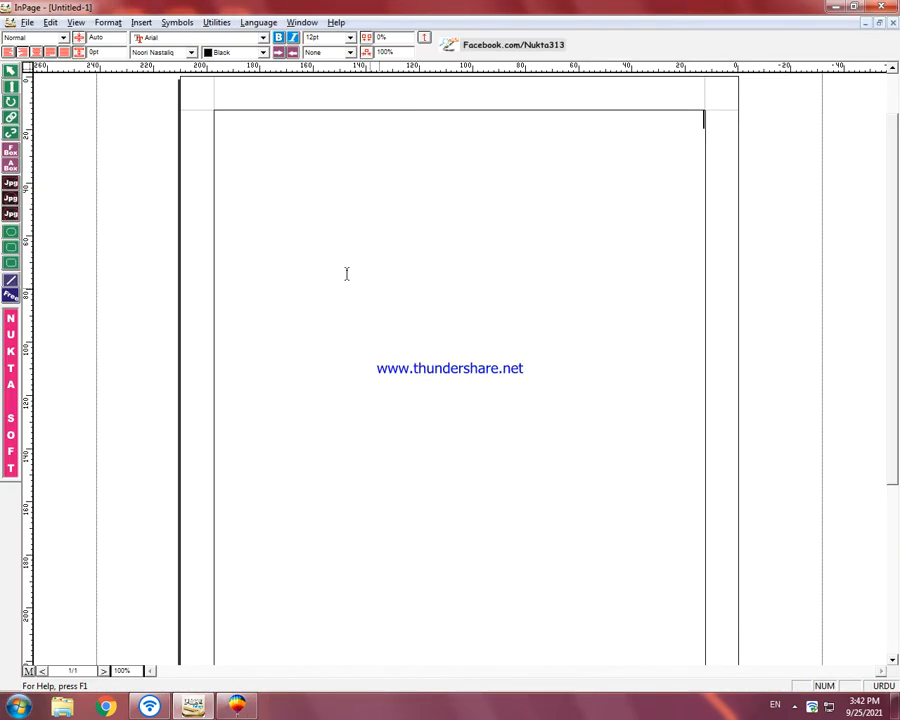
Step: Switch to InPage and enter the Urdu text "میرا فضول کام" at 36 pt on the page
left_click(349, 38)
left_click(333, 100)
left_click(486, 221)
type("میرافضول کام")
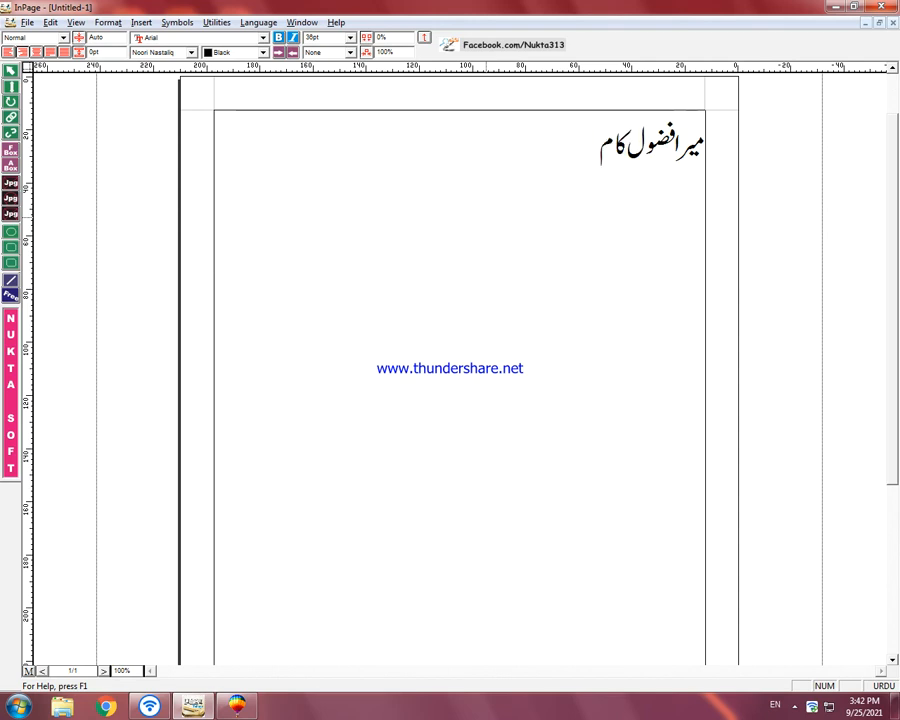
Step: Set all of the Urdu text to the Aasaar Bold font at 36 pt
key("ctrl+a")
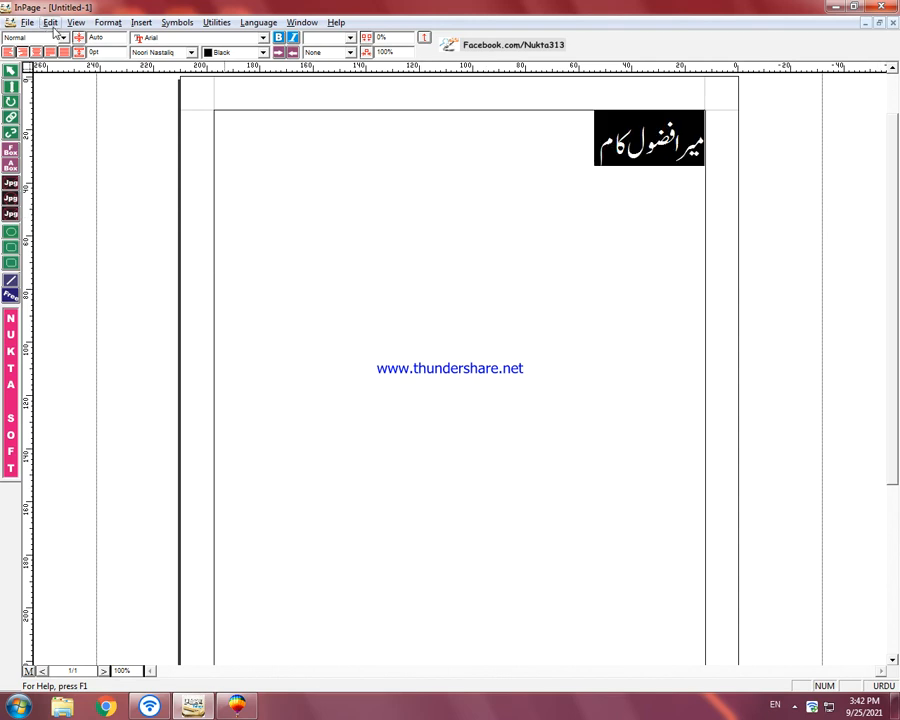
left_click(180, 52)
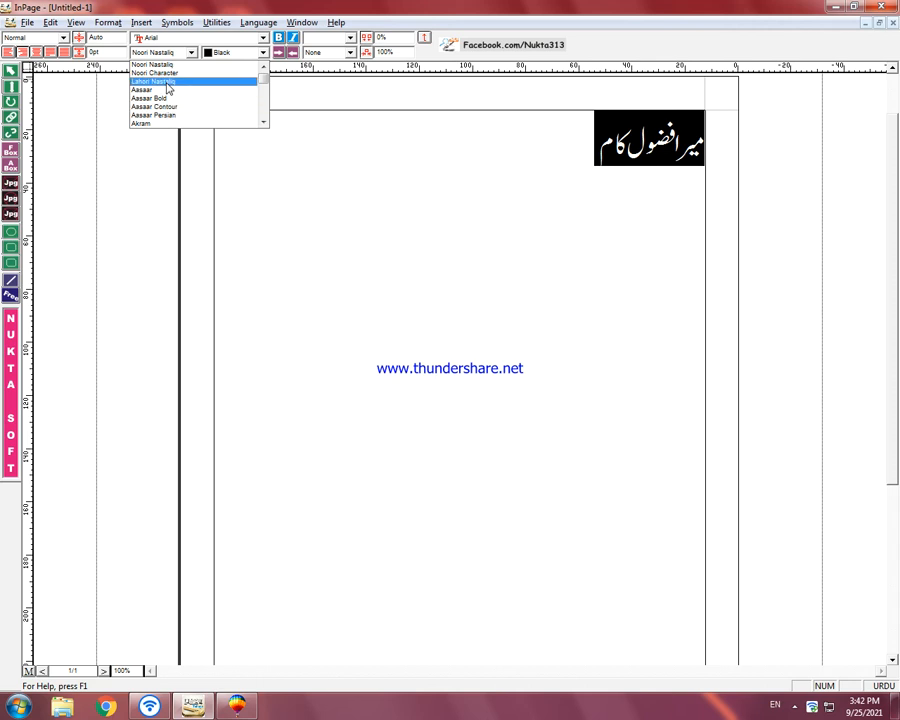
left_click(165, 99)
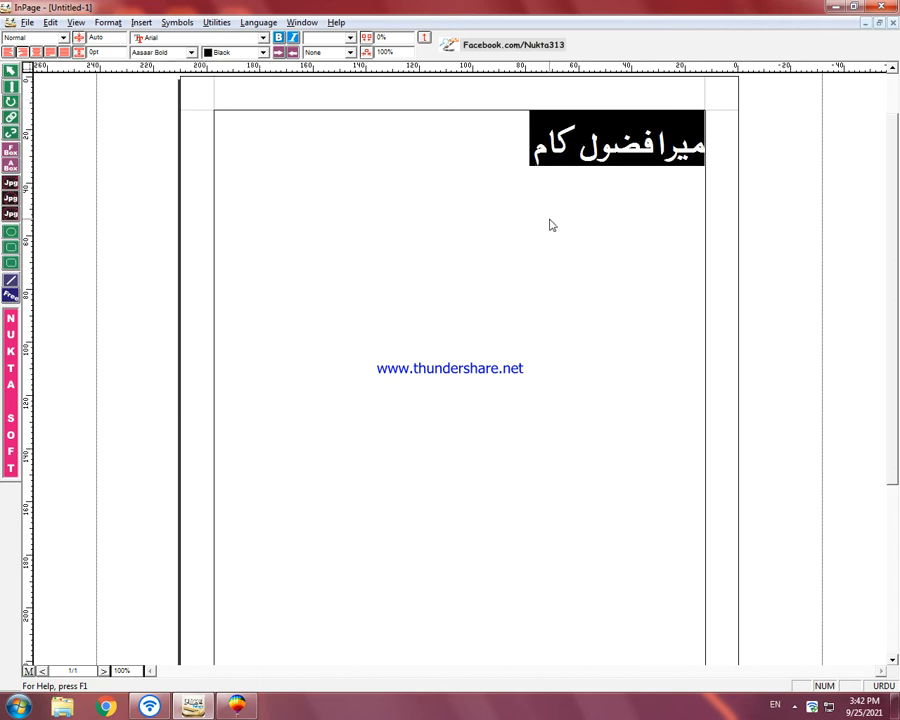
left_click(350, 37)
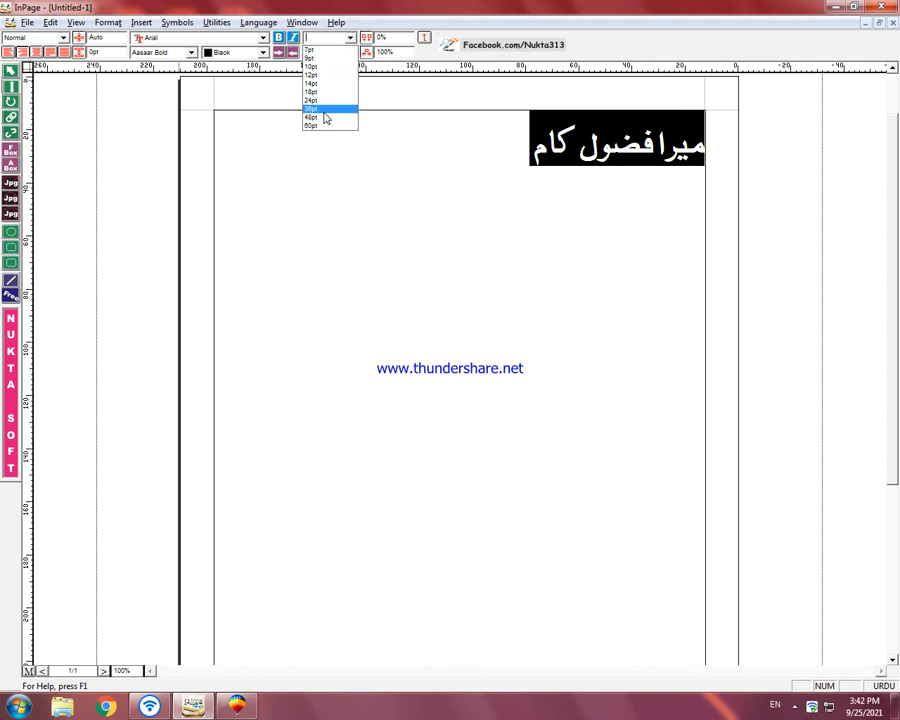
left_click(330, 107)
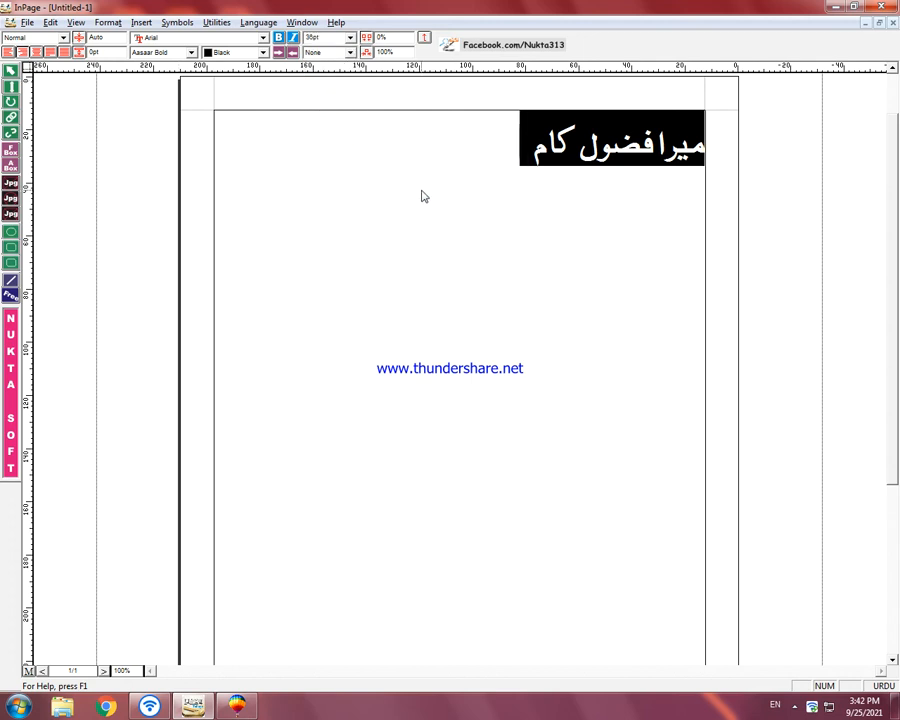
left_click(292, 37)
left_click(295, 37)
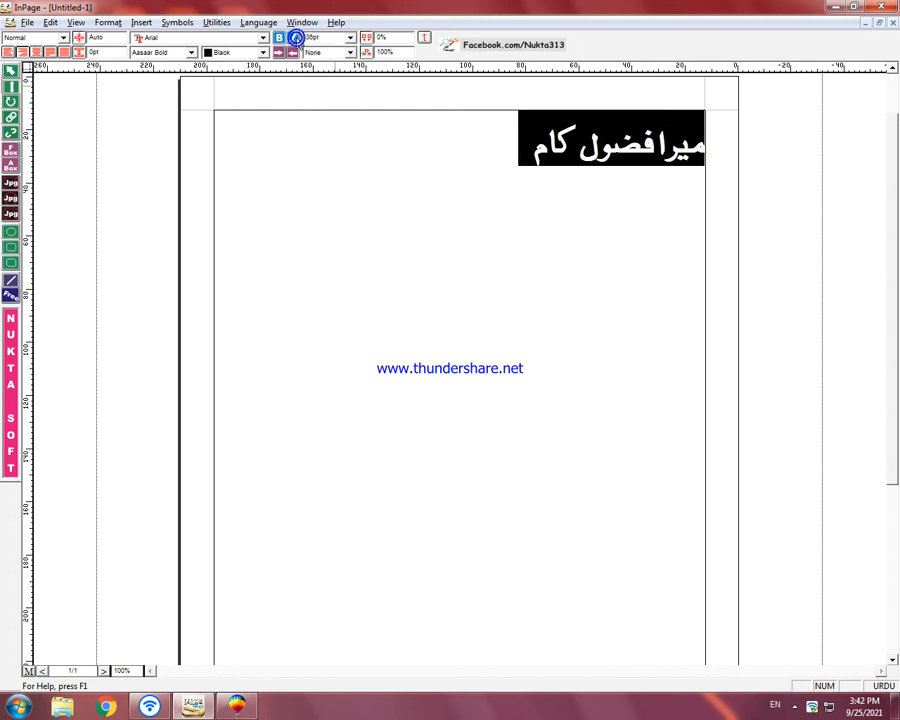
Step: Select the text box on the InPage page as an object and copy it
left_click(283, 207)
right_click(361, 199)
left_click(397, 223)
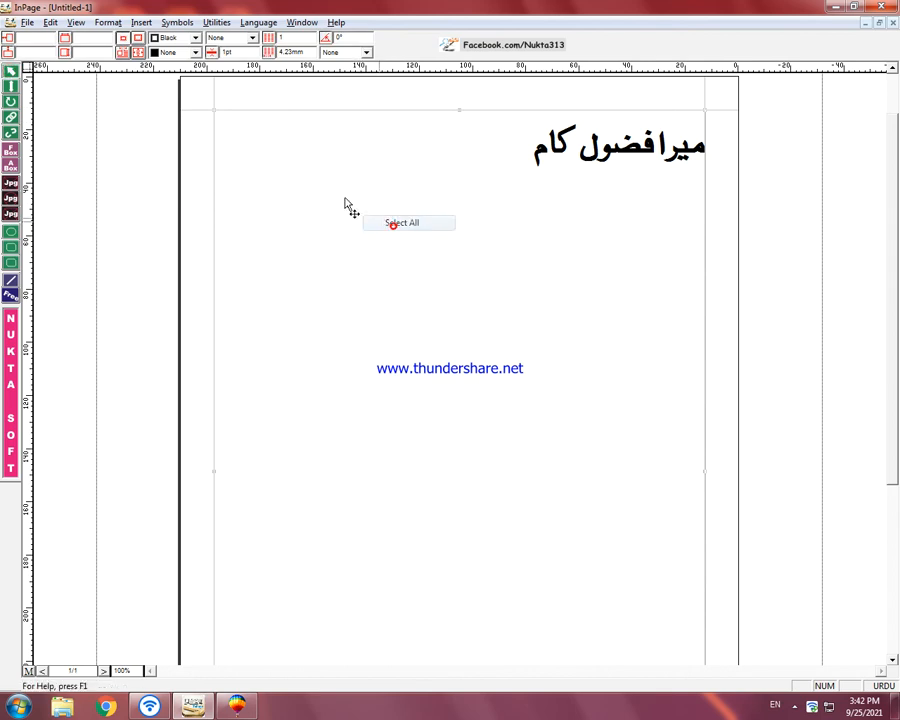
right_click(307, 169)
left_click(356, 236)
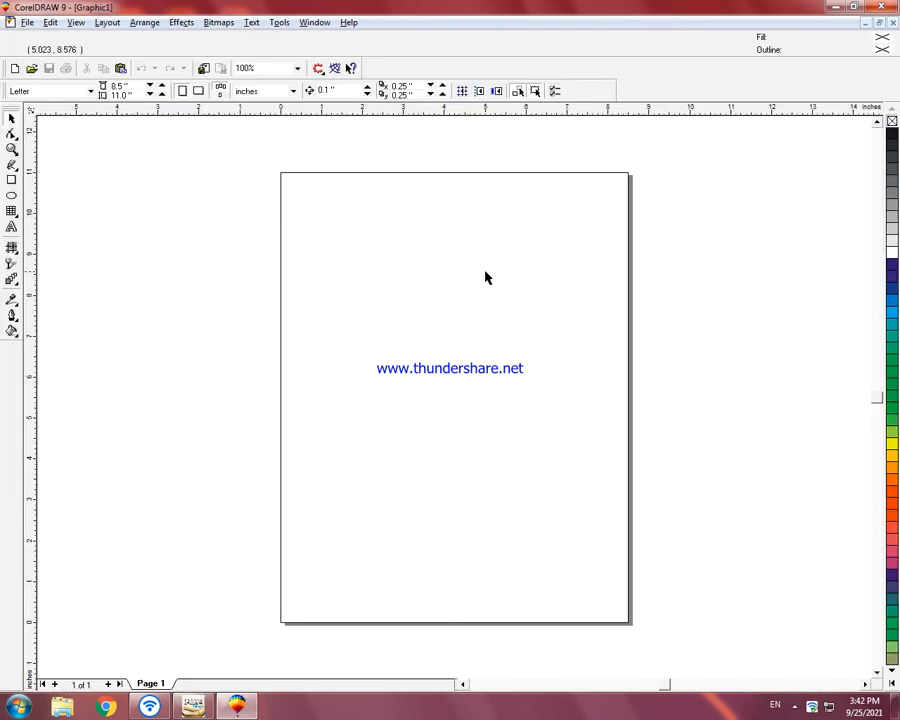
Step: Paste the Urdu text into the CorelDRAW graphic, shrunk to about 17.8 by 4.4 inches and placed above the page
key("ctrl+v")
key("F4")
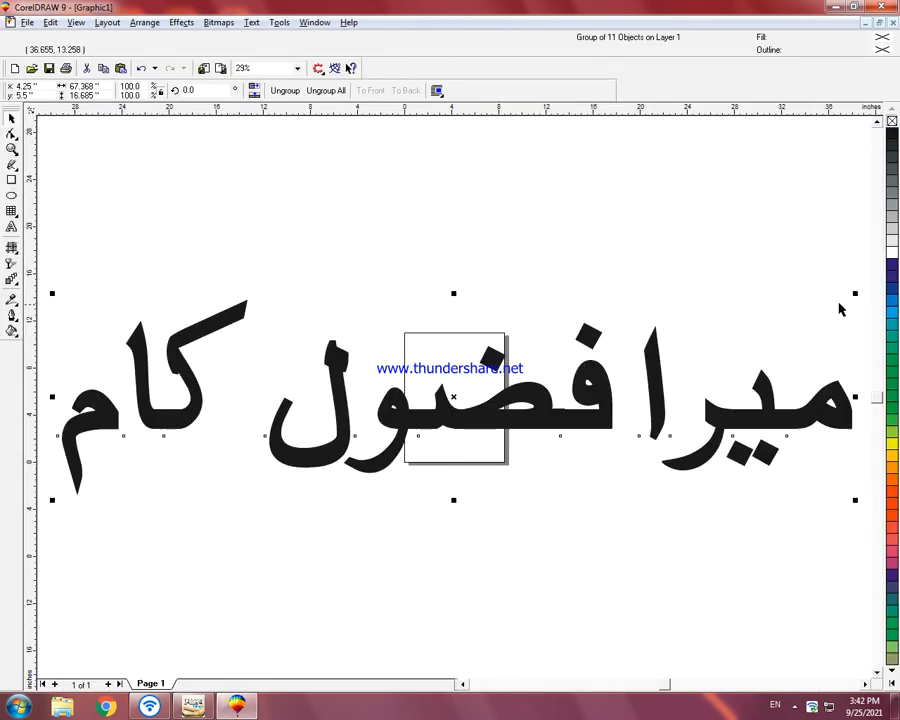
left_click_drag(855, 294, 598, 366)
left_click_drag(453, 397, 455, 262)
key("shift+F2")
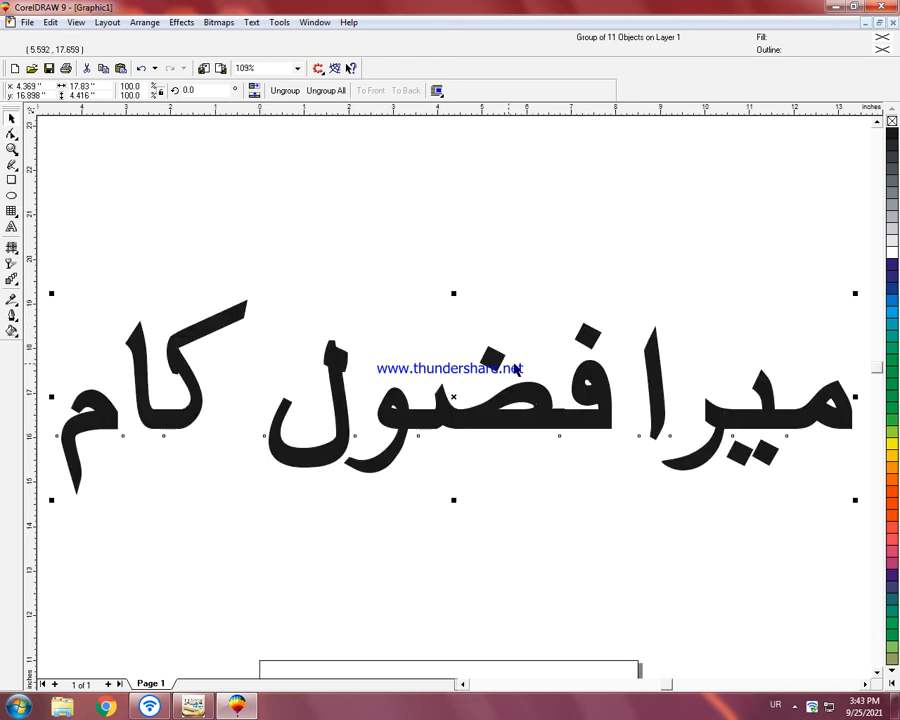
key("Escape")
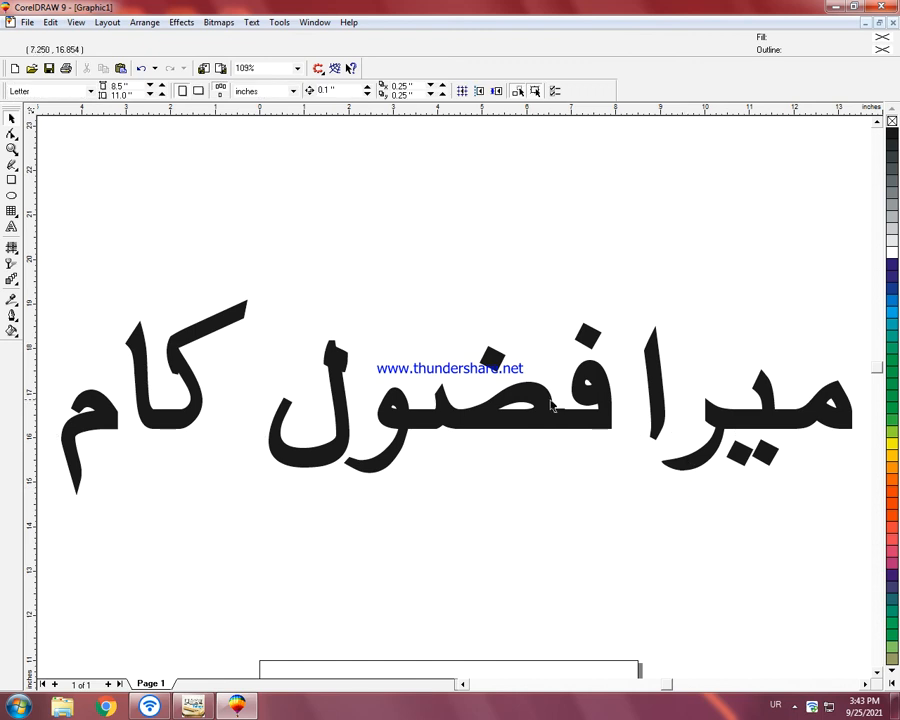
Step: Ungroup all of the pasted Urdu text into separate letters
scroll(684, 494, "down", 3)
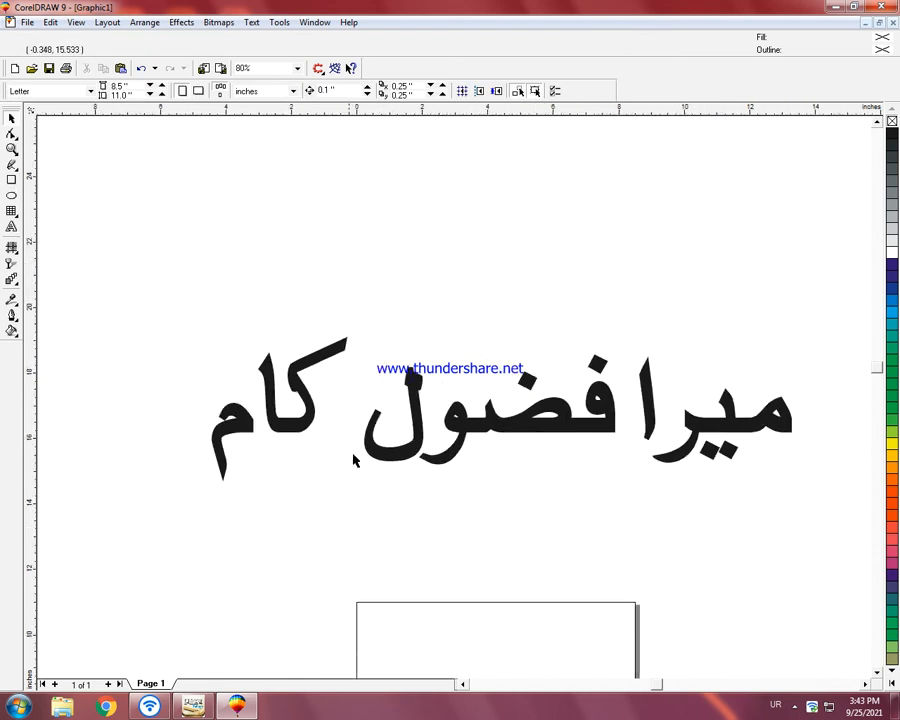
left_click(376, 457)
left_click(322, 89)
left_click(410, 224)
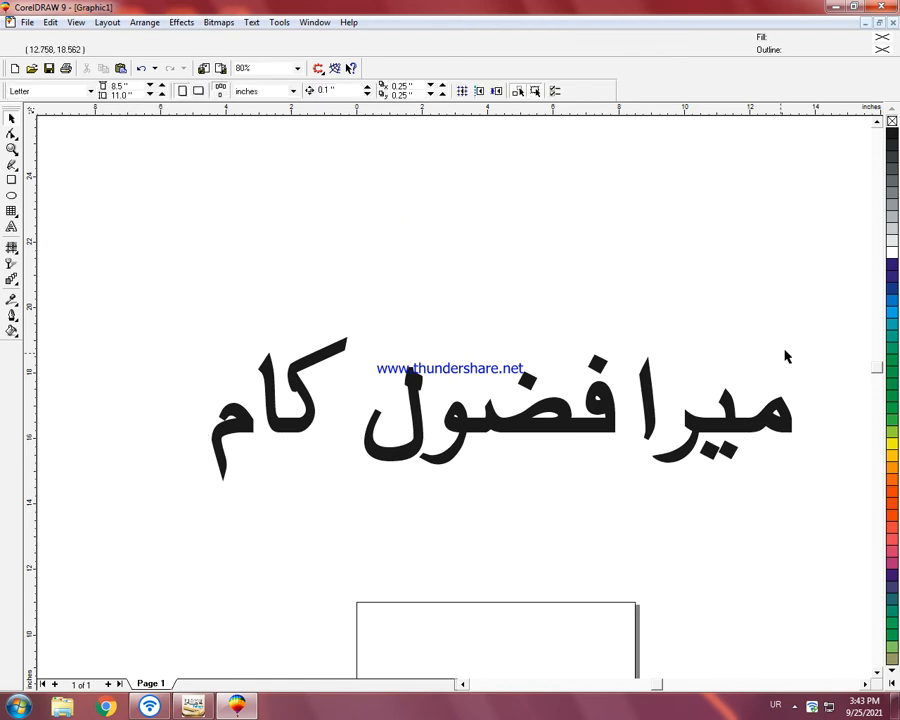
Step: Move the word "میرا" above "فضول کام" as a separate line and enlarge it slightly
left_click_drag(837, 312, 617, 532)
left_click_drag(713, 410, 432, 263)
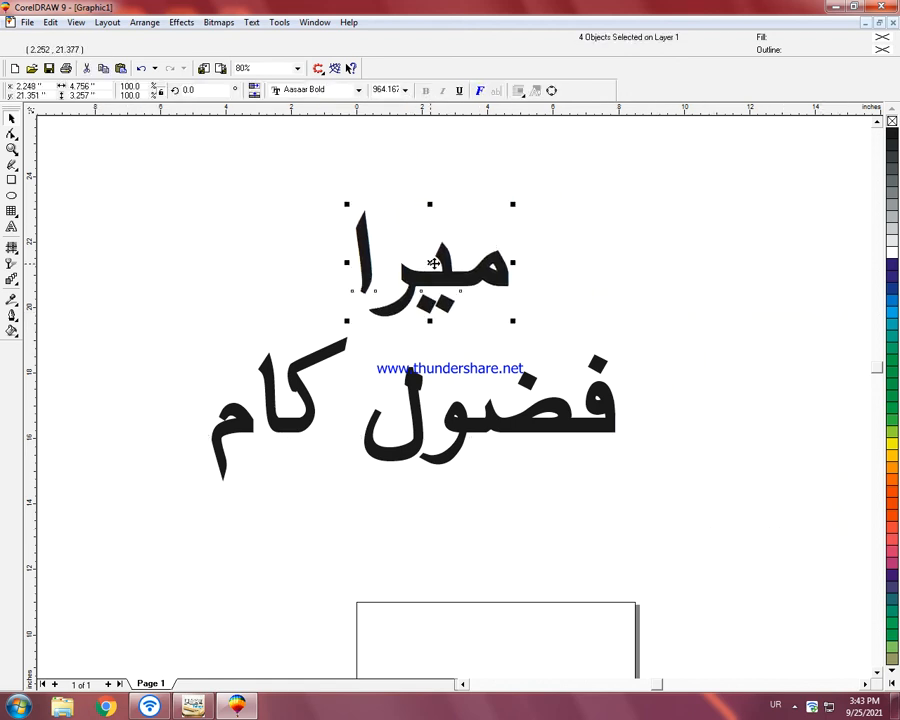
left_click_drag(513, 204, 536, 189)
left_click(628, 209)
Step: Group both lines of Urdu text and convert the group to curves
left_click_drag(110, 165, 667, 565)
key("ctrl+g")
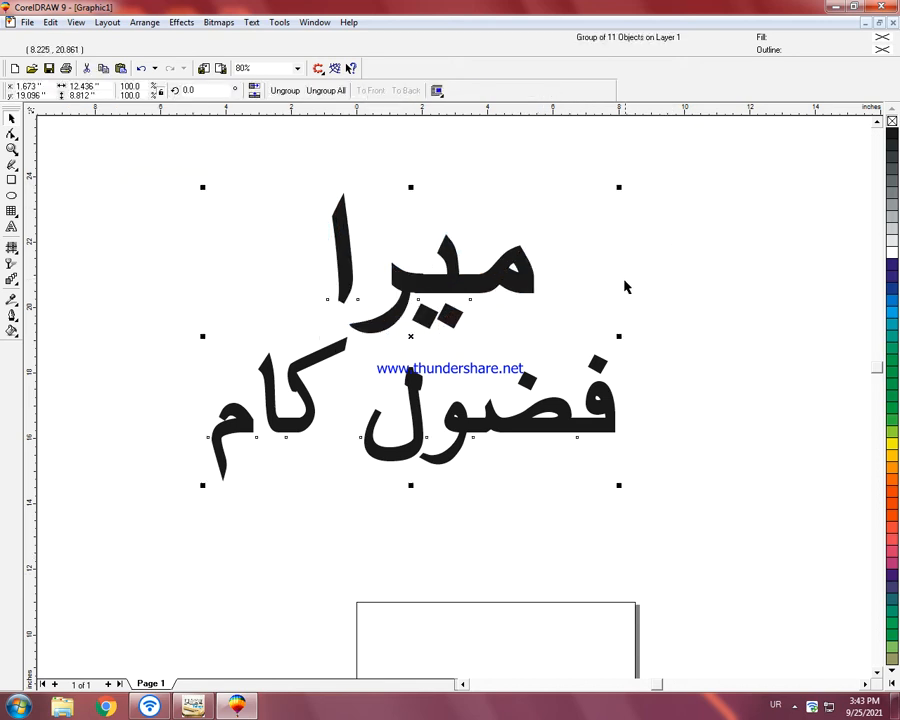
right_click(447, 287)
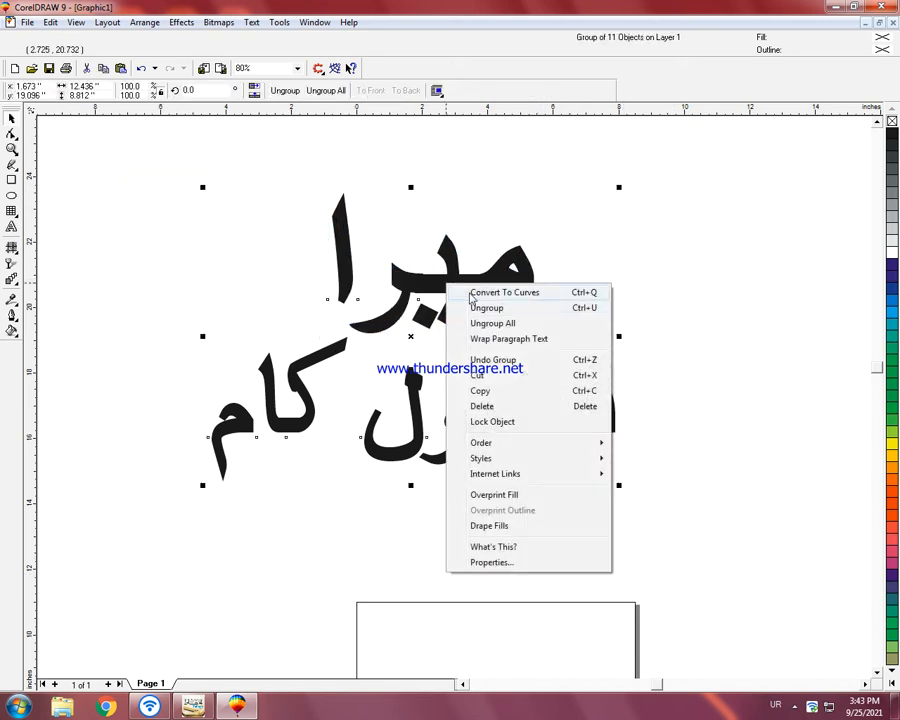
left_click(468, 292)
left_click(650, 313)
left_click(456, 288)
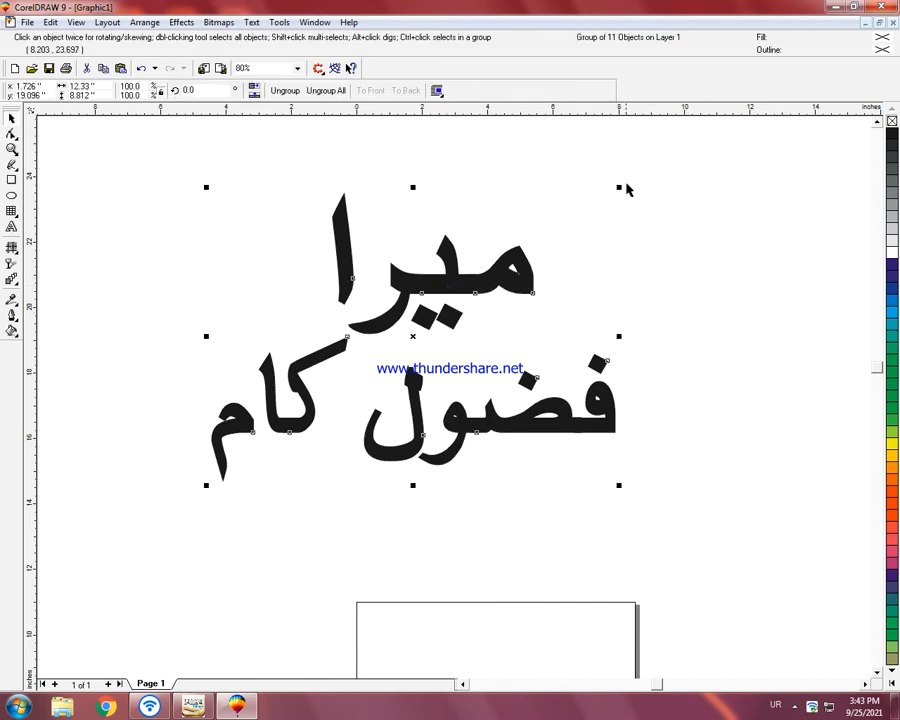
Step: Shrink the lettering group to about 8.4 by 5.7 inches and move it closer to the page's top edge
left_click_drag(621, 185, 556, 238)
left_click_drag(418, 347, 480, 439)
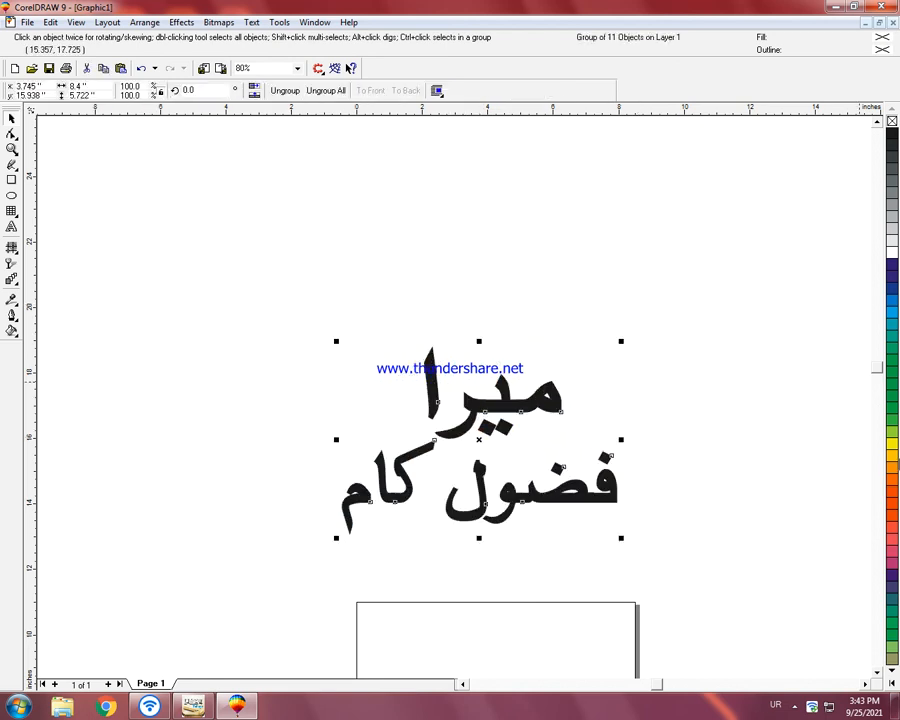
Step: Try a blue fill on the lettering group and set its fill to black
left_click(889, 302)
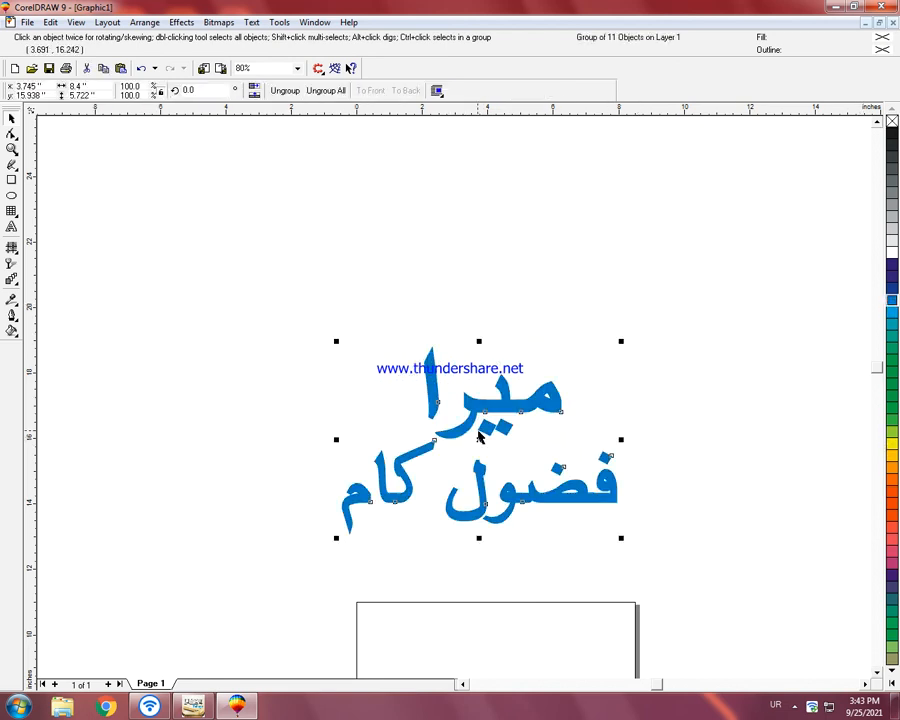
left_click(892, 121)
left_click(892, 133)
Step: Place an orange-red copy over the black lettering, offset about 0.09 inch to the right and 0.14 inch down
mouse_move(487, 447)
left_mouse_down()
mouse_move(484, 440)
mouse_move(490, 449)
left_mouse_up()
left_click(892, 450)
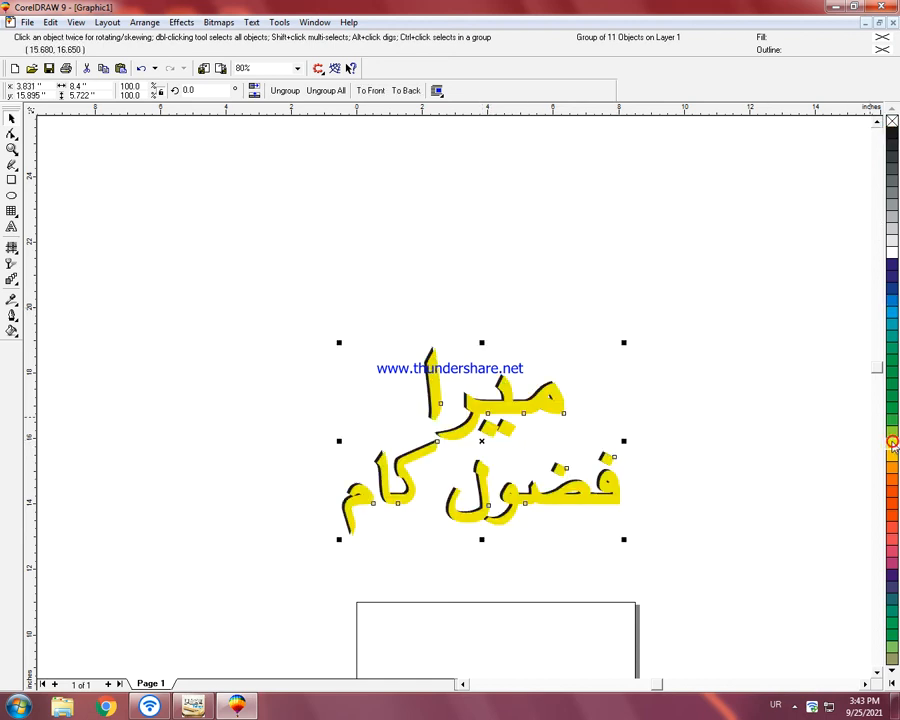
left_click(892, 425)
left_click(892, 396)
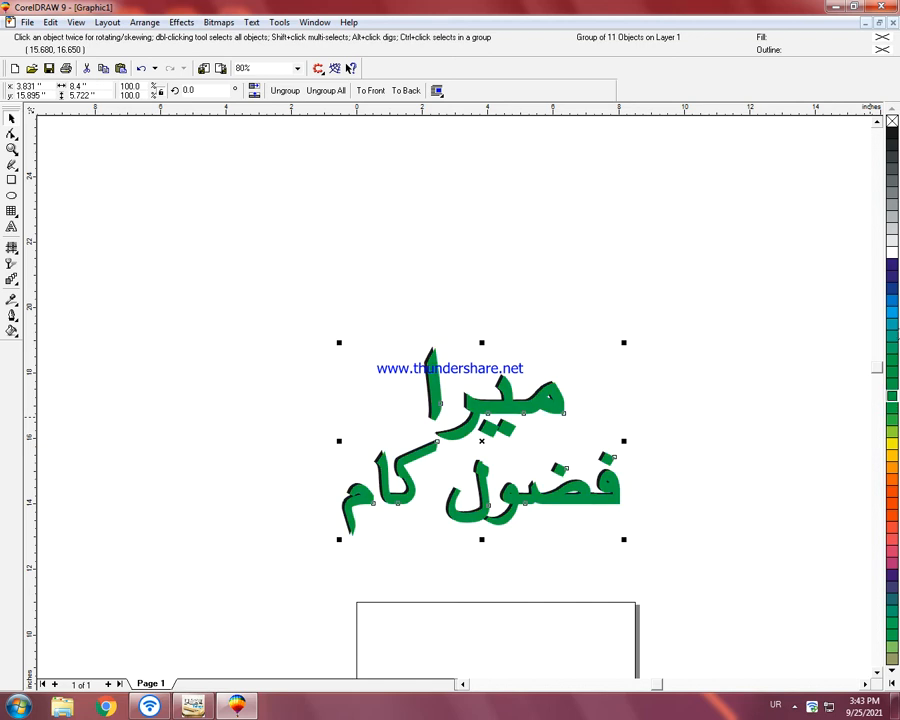
left_click(891, 280)
left_click(892, 503)
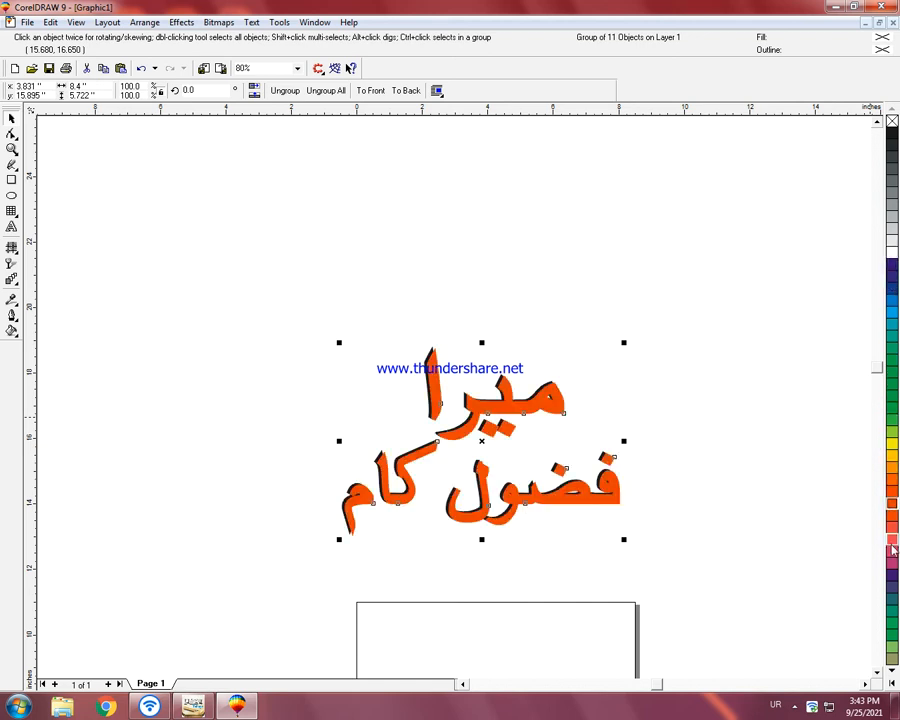
key("Down")
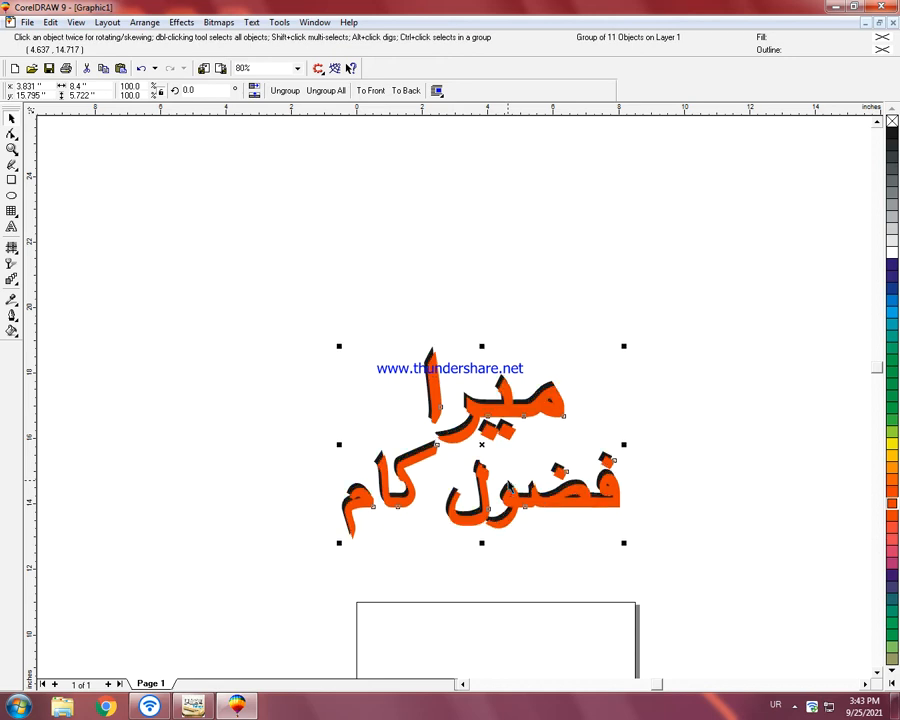
left_click(679, 324)
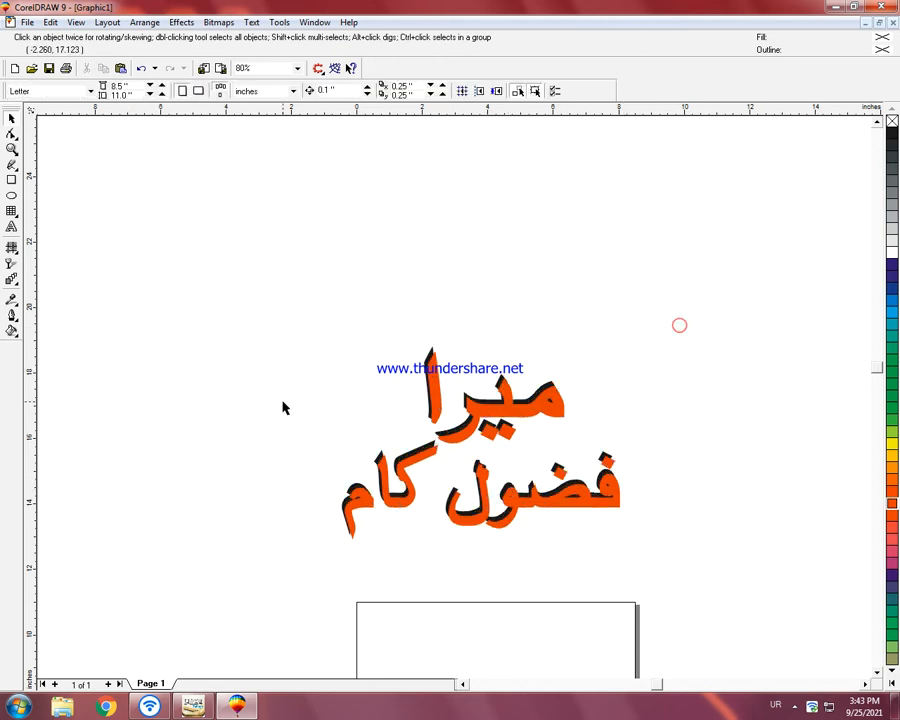
Step: Examine the two-tone lettering up close and its placement relative to the page
key("F4")
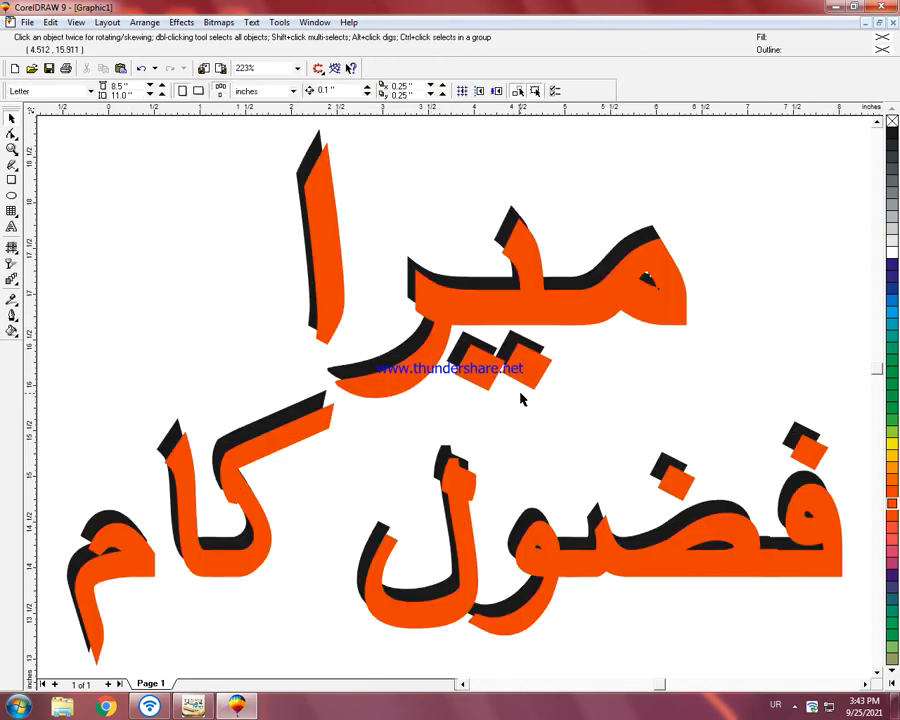
key("F3")
scroll(568, 469, "down", 1)
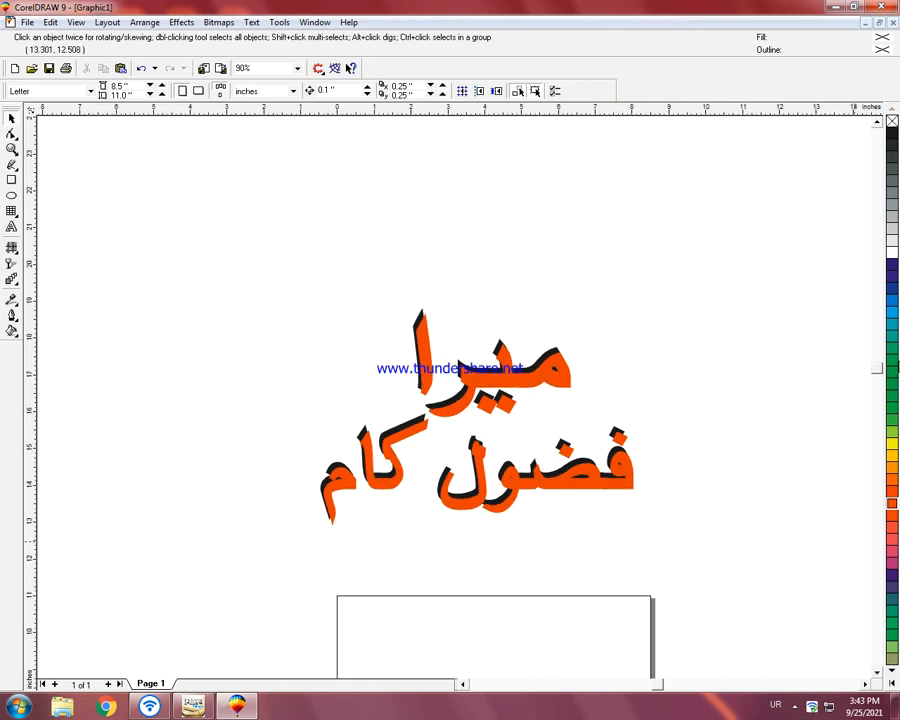
left_click(877, 671)
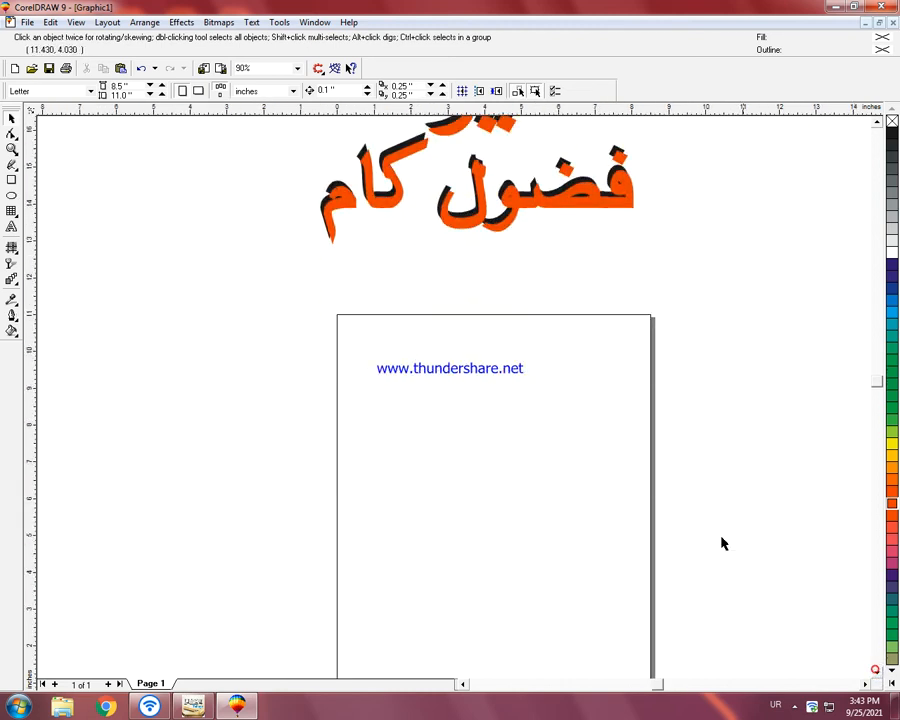
scroll(712, 535, "down", 1)
scroll(705, 530, "down", 1)
scroll(697, 547, "down", 1)
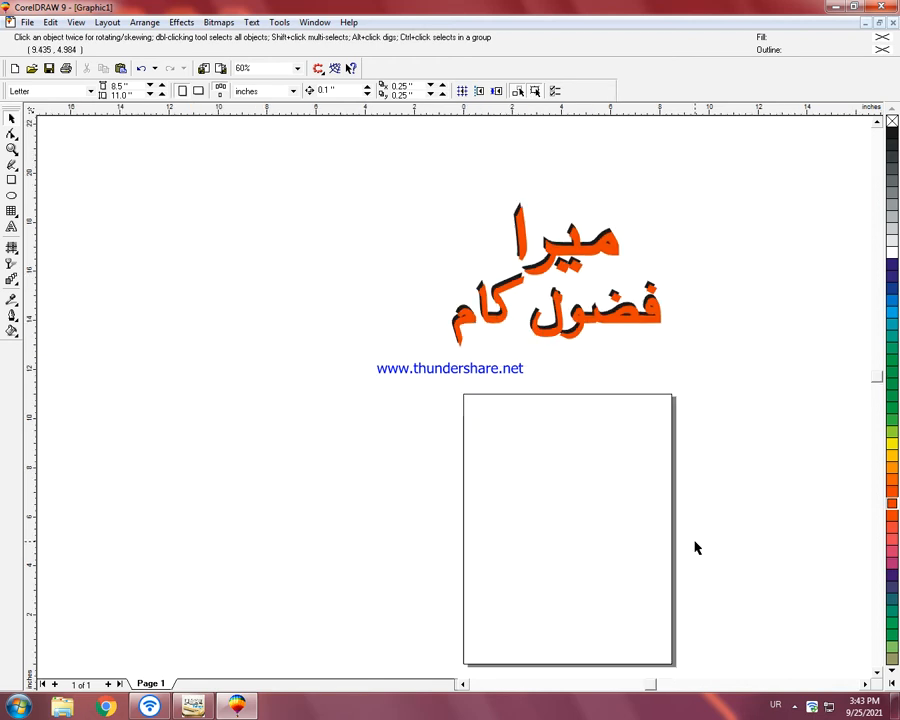
scroll(697, 547, "down", 3)
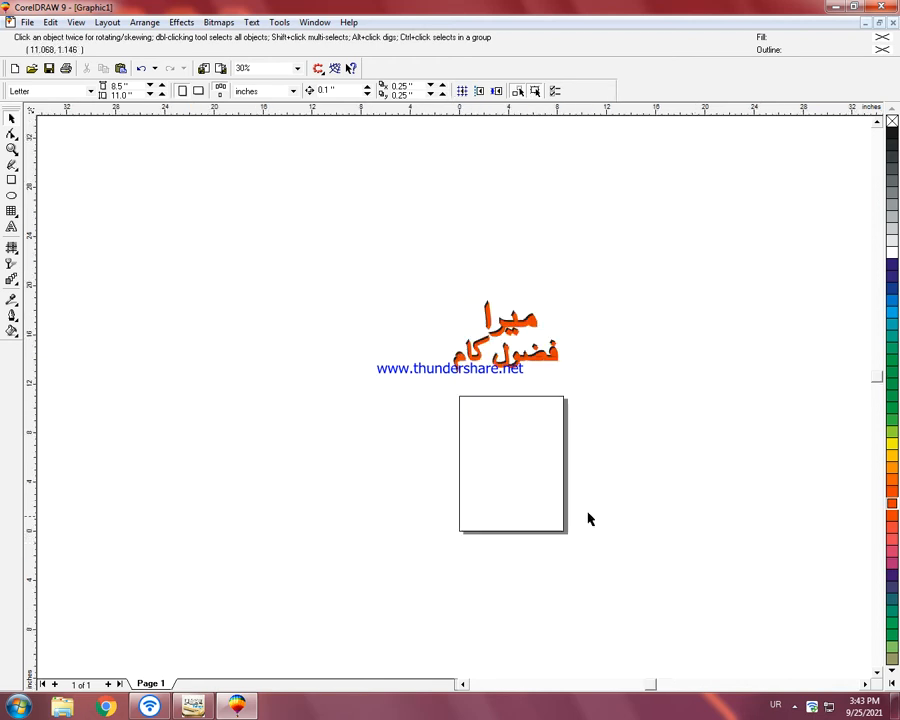
left_click(12, 197)
scroll(478, 440, "up", 3)
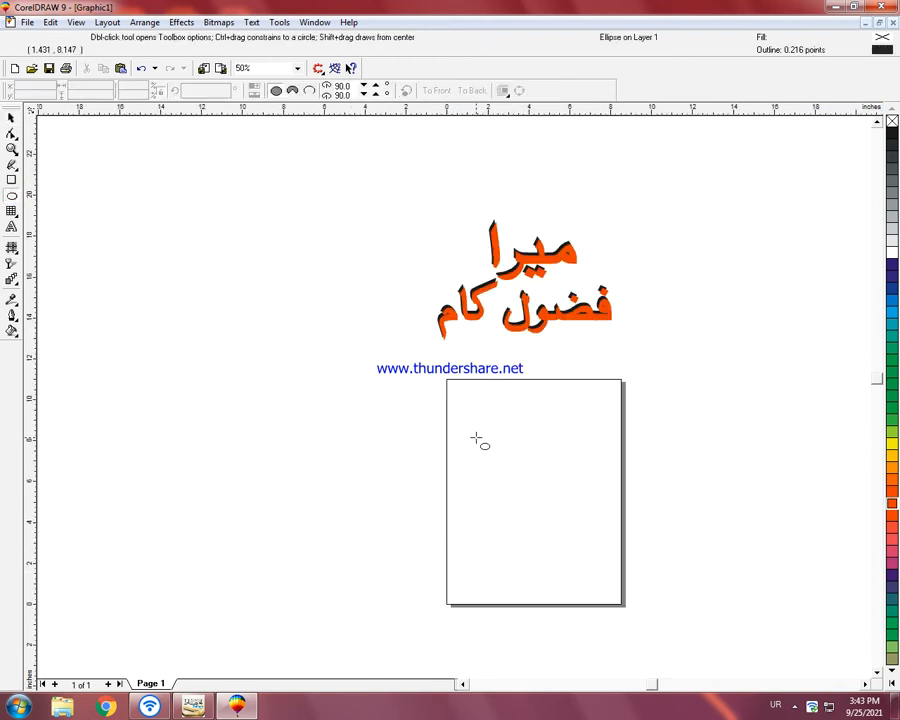
left_click(28, 22)
left_click(296, 238)
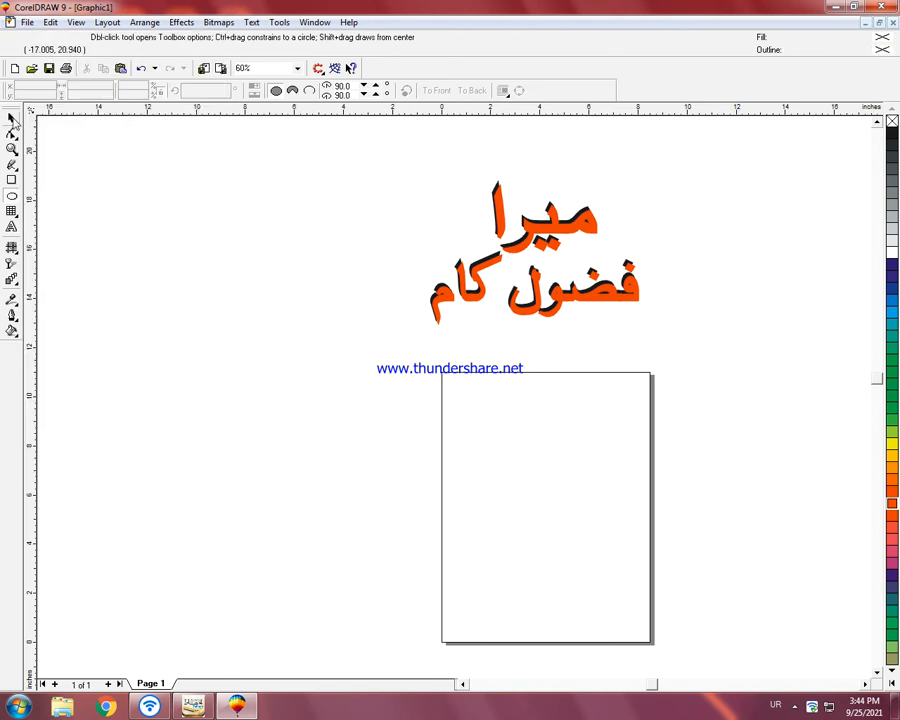
Step: Change the Letter page orientation to landscape, 11 by 8.5 inches
key("space")
left_click(196, 91)
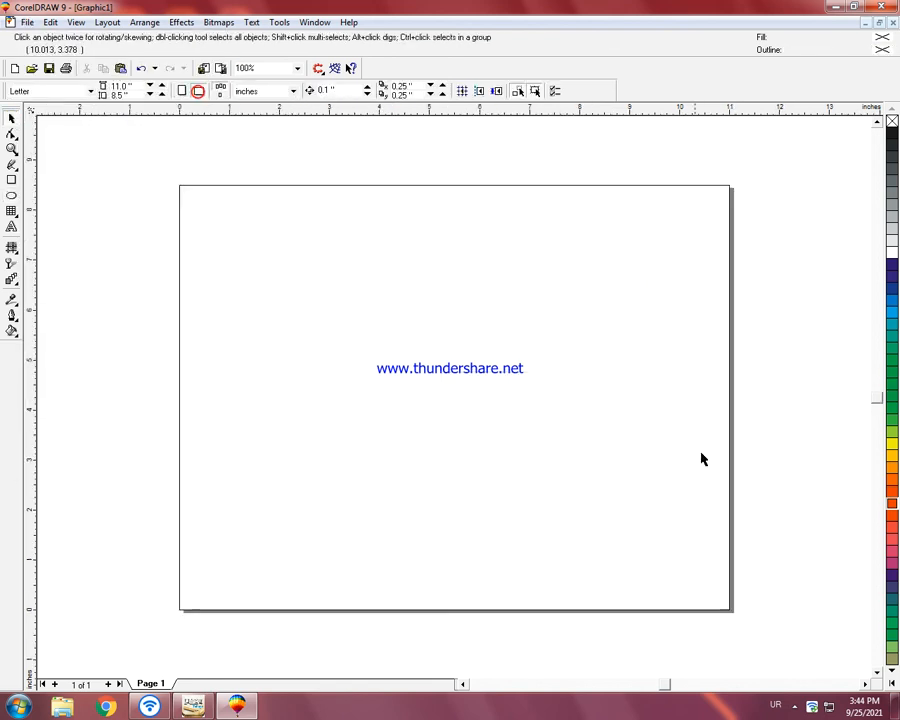
Step: Try to move the orange lettering down toward the page and undo that move
key("F3")
left_click_drag(459, 198, 464, 262)
left_click(333, 398)
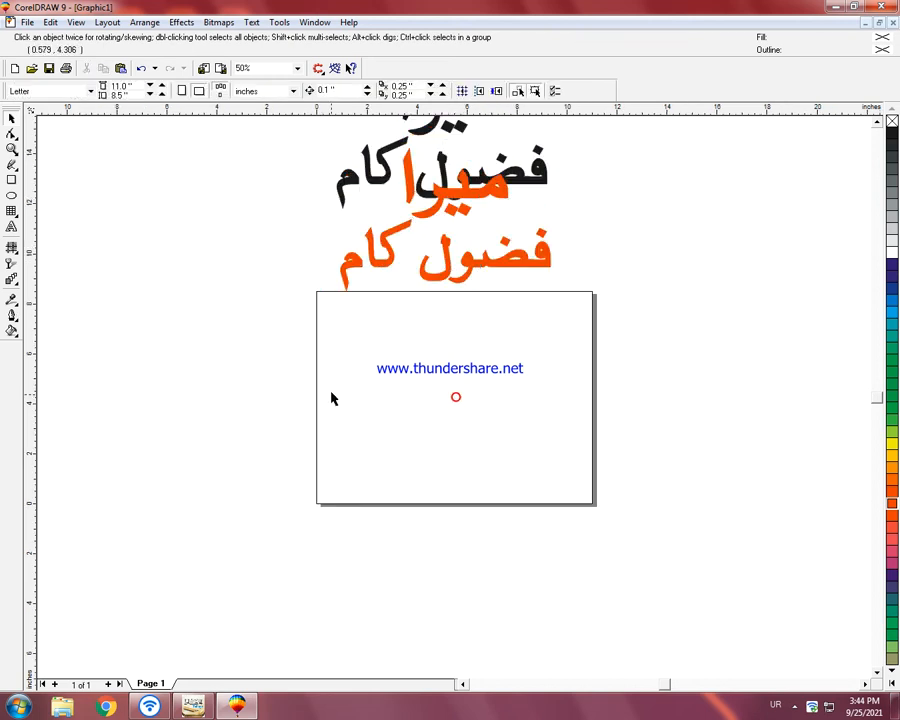
key("ctrl+z")
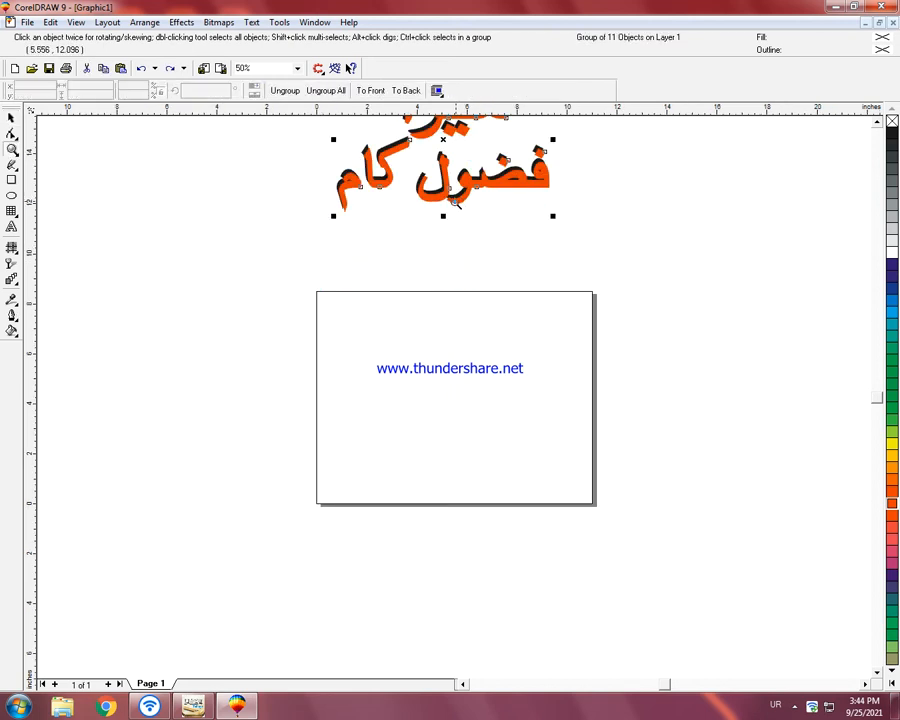
Step: Group the black and orange lettering together and move the group down, closer to the page's top edge
key("F3")
left_click_drag(321, 206, 545, 317)
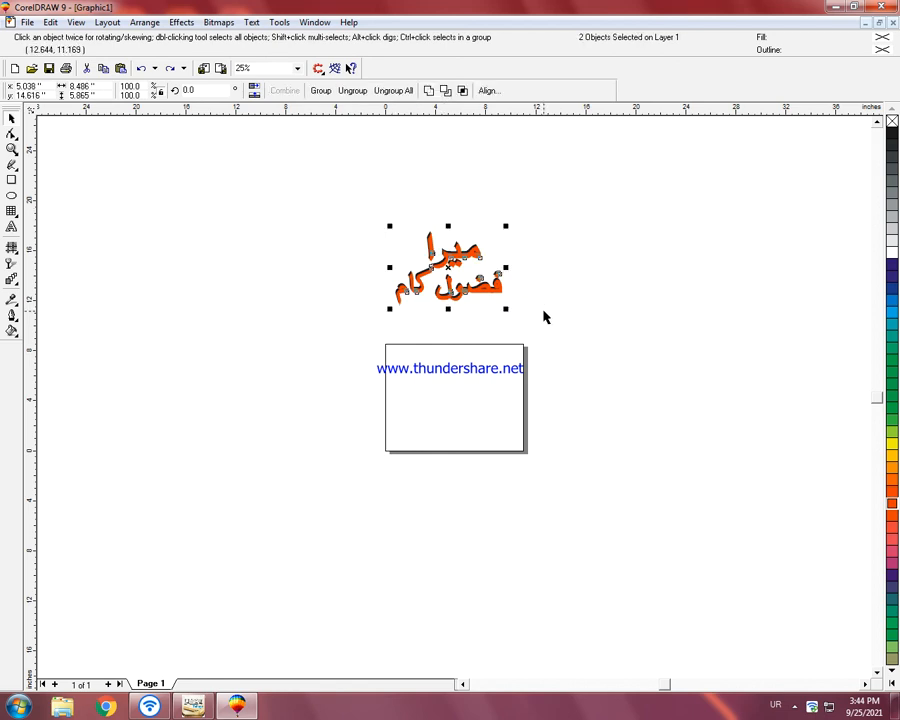
key("ctrl+g")
left_click_drag(448, 272, 450, 305)
left_click(616, 316)
key("F4")
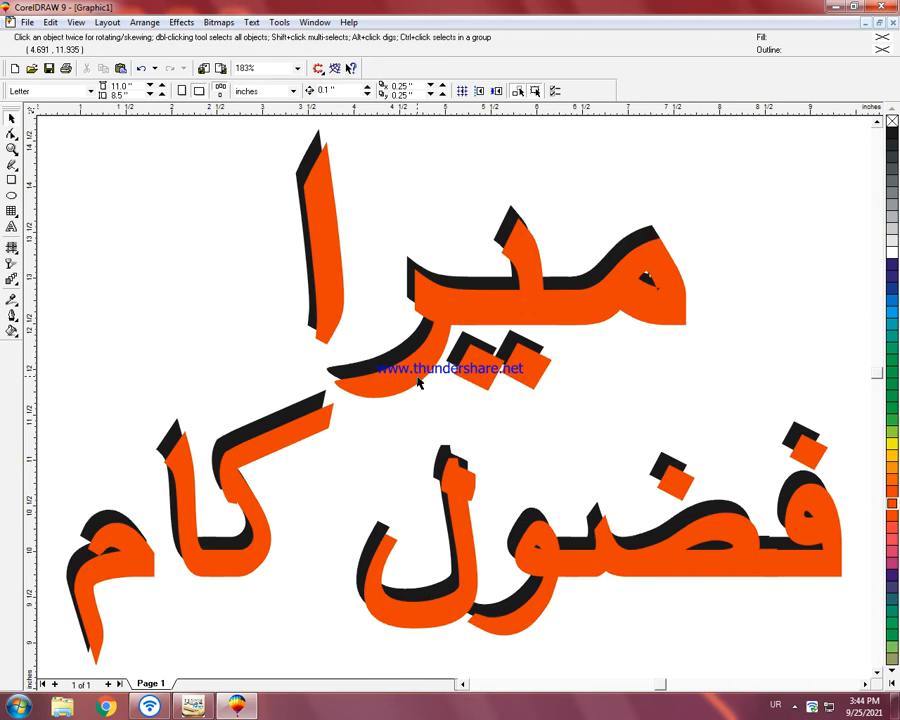
Step: Draw an ellipse about 3.78 by 3.47 inches in the page's upper-left area and repeat offset copies diagonally down-right until there are 18
key("F3")
scroll(566, 561, "down", 1)
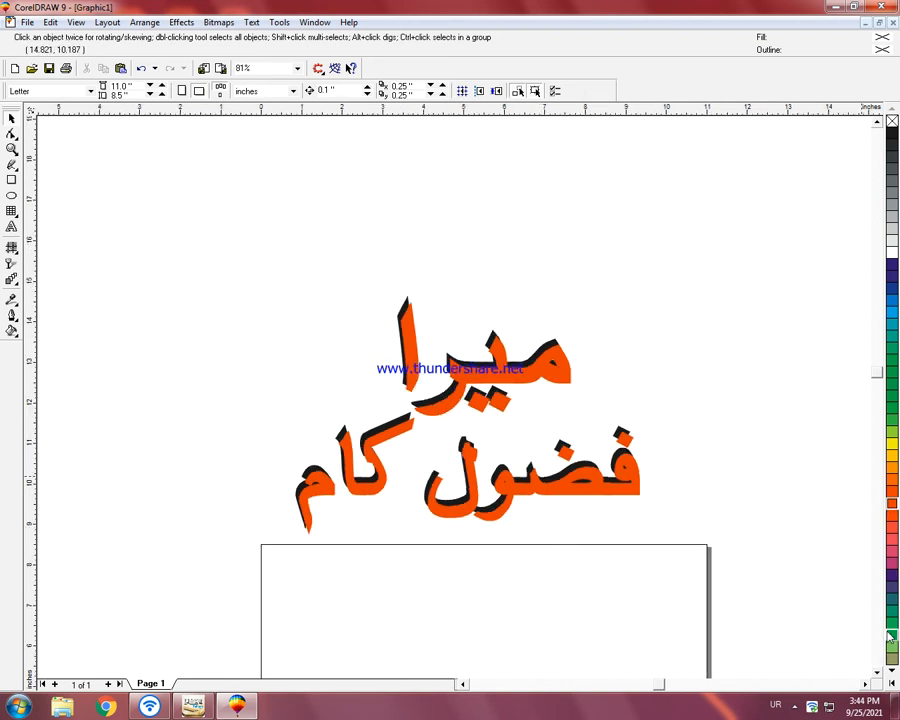
scroll(620, 470, "down", 4)
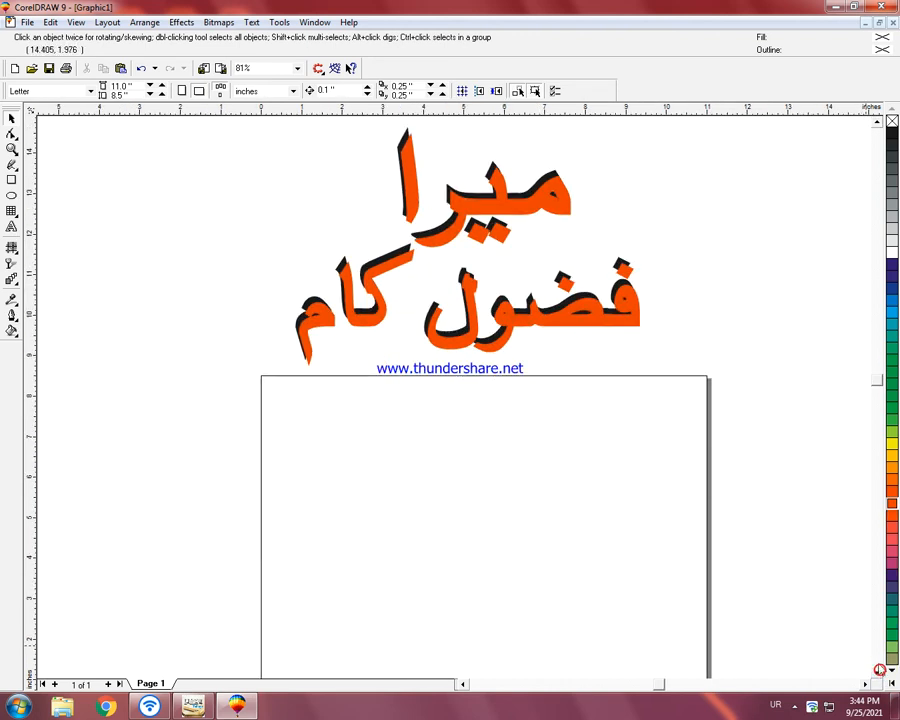
left_click(877, 671)
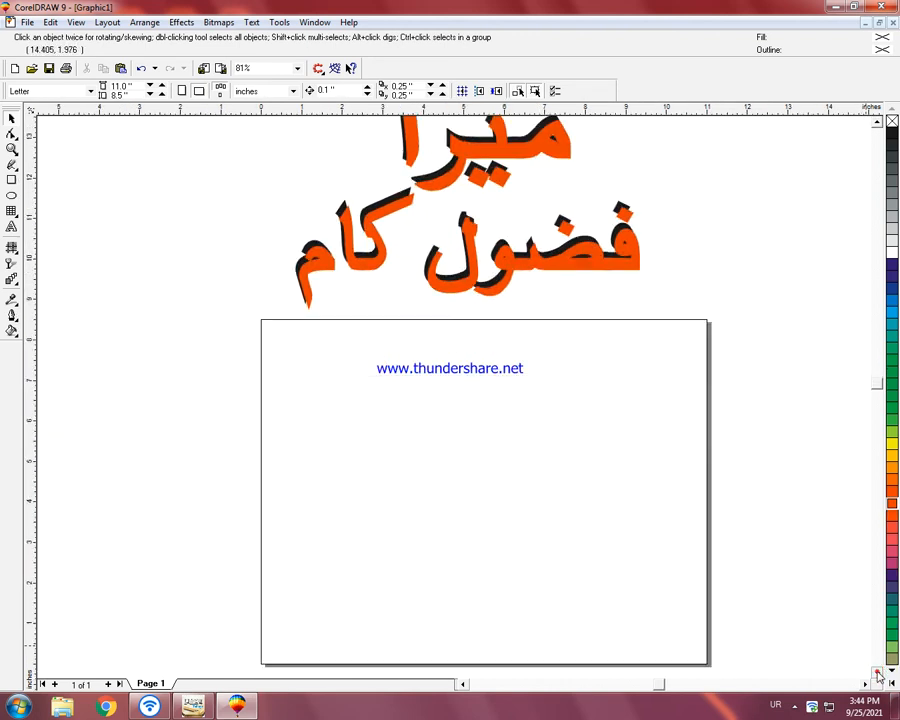
left_click(11, 195)
left_click_drag(280, 332, 358, 402)
key("space")
left_click_drag(279, 330, 358, 404)
key("ctrl+r")
key("ctrl+r")
key("ctrl+r")
key("ctrl+r")
key("ctrl+r")
key("ctrl+r")
key("ctrl+r")
key("ctrl+r")
key("ctrl+r")
key("ctrl+r")
key("ctrl+r")
key("ctrl+r")
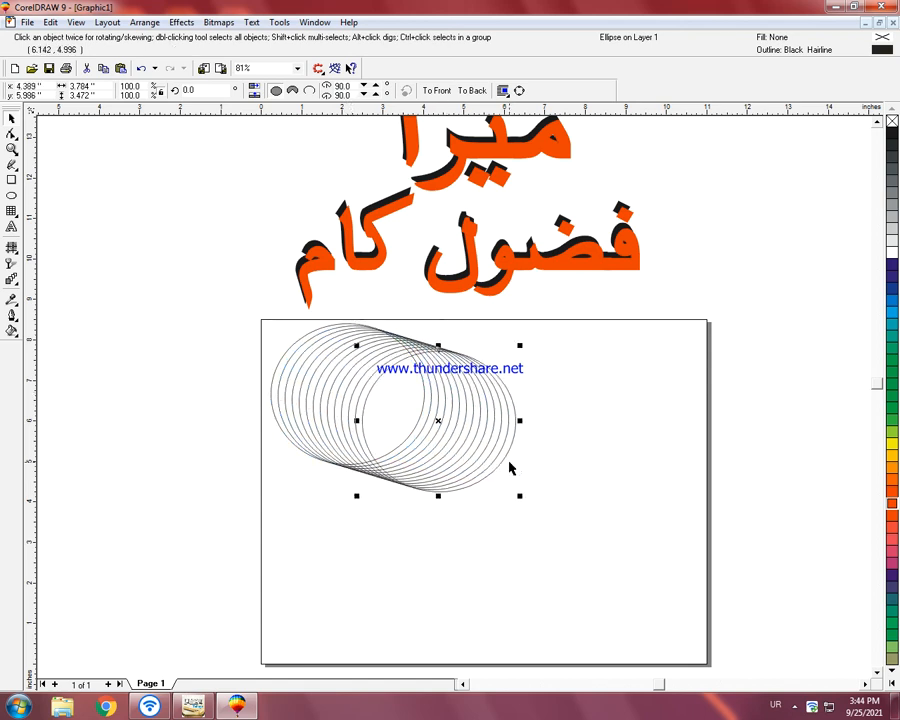
Step: Shrink the whole diagonal stack of ellipses proportionally and move it across the page's left edge
left_click(207, 311)
left_click_drag(179, 299, 558, 514)
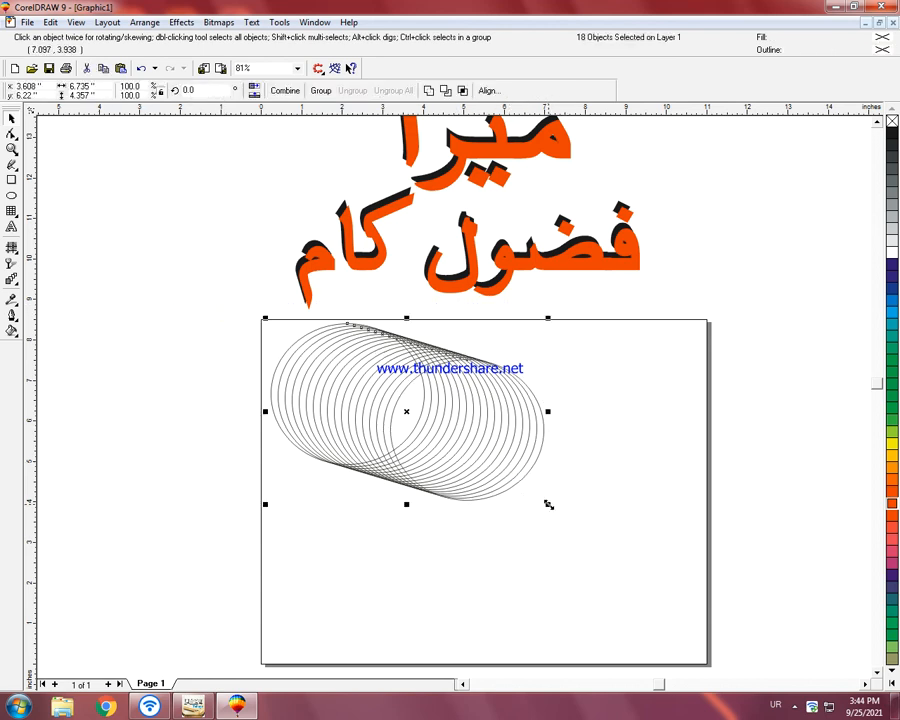
left_click_drag(549, 504, 528, 493)
left_click_drag(408, 412, 243, 376)
left_click(436, 460)
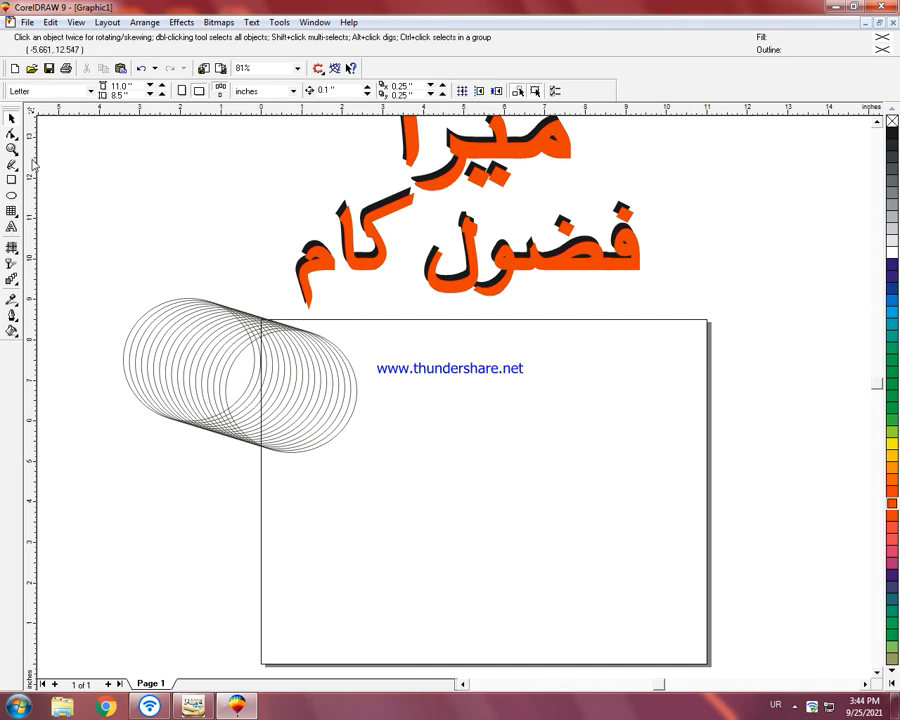
Step: Group the ellipses of the diagonal stack and deselect them
left_click_drag(263, 459, 368, 492)
key("ctrl+g")
left_click(98, 170)
Step: Draw a flat ellipse about 2.53 by 0.64 inches in the page's upper middle and place a copy about 0.1 inch below it
left_click(13, 196)
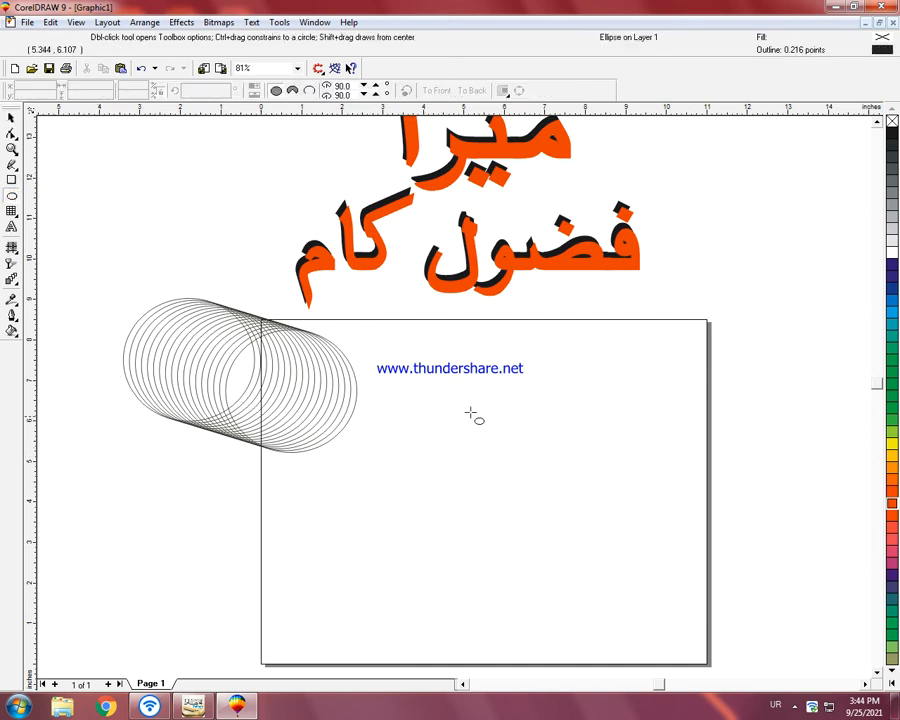
left_click_drag(417, 343, 528, 377)
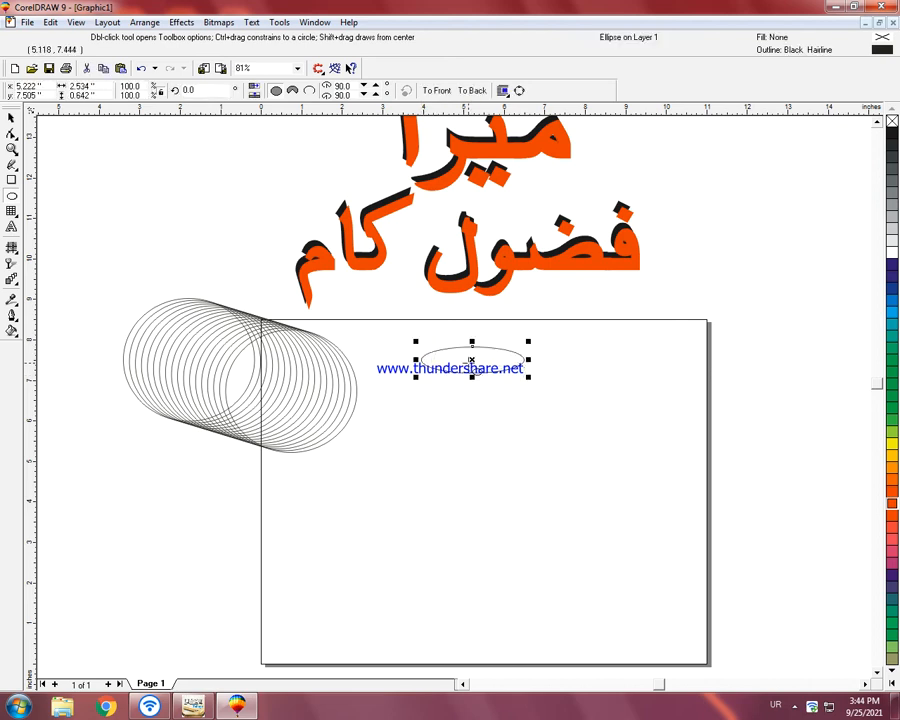
left_click(472, 360)
left_click_drag(473, 364, 473, 364)
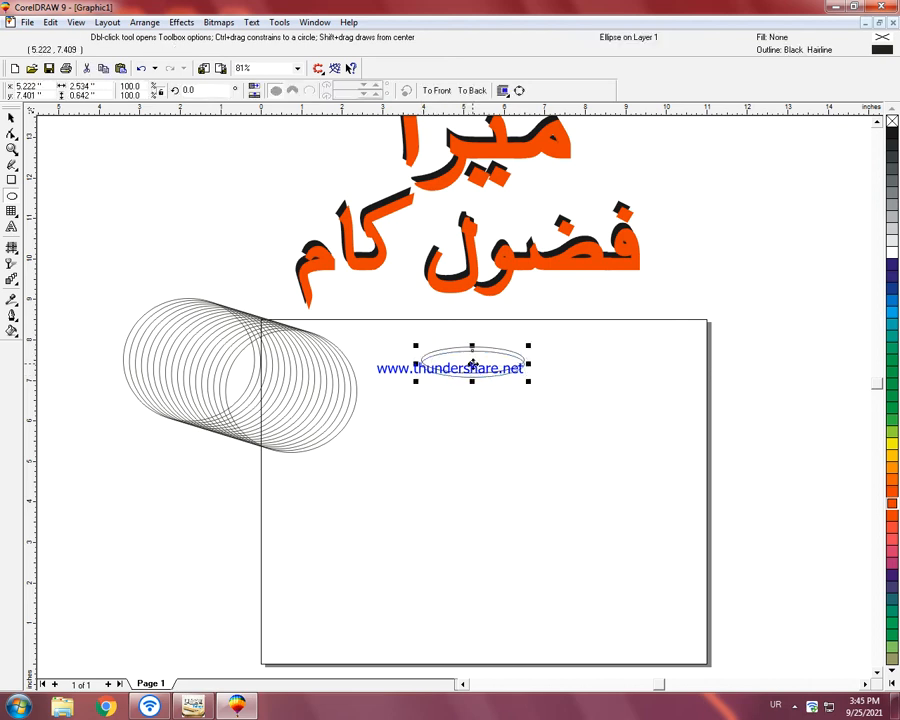
Step: Repeat the offset copy of the flat ellipse downward until 31 ellipses form an upright cylinder
key("ctrl+r")
key("ctrl+r")
key("ctrl+r")
key("ctrl+r")
key("ctrl+r")
key("ctrl+r")
key("ctrl+r")
key("ctrl+r")
key("ctrl+r")
key("ctrl+r")
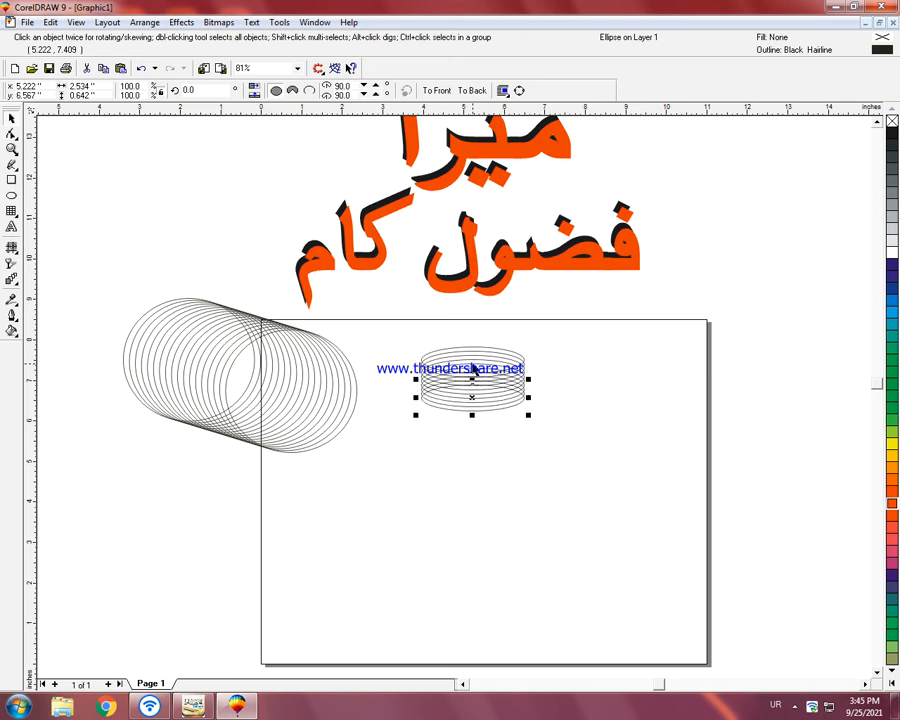
key("ctrl+r")
key("ctrl+r")
key("ctrl+r")
key("ctrl+r")
key("ctrl+r")
key("ctrl+r")
key("ctrl+r")
key("ctrl+r")
key("ctrl+r")
key("ctrl+r")
key("ctrl+r")
key("ctrl+r")
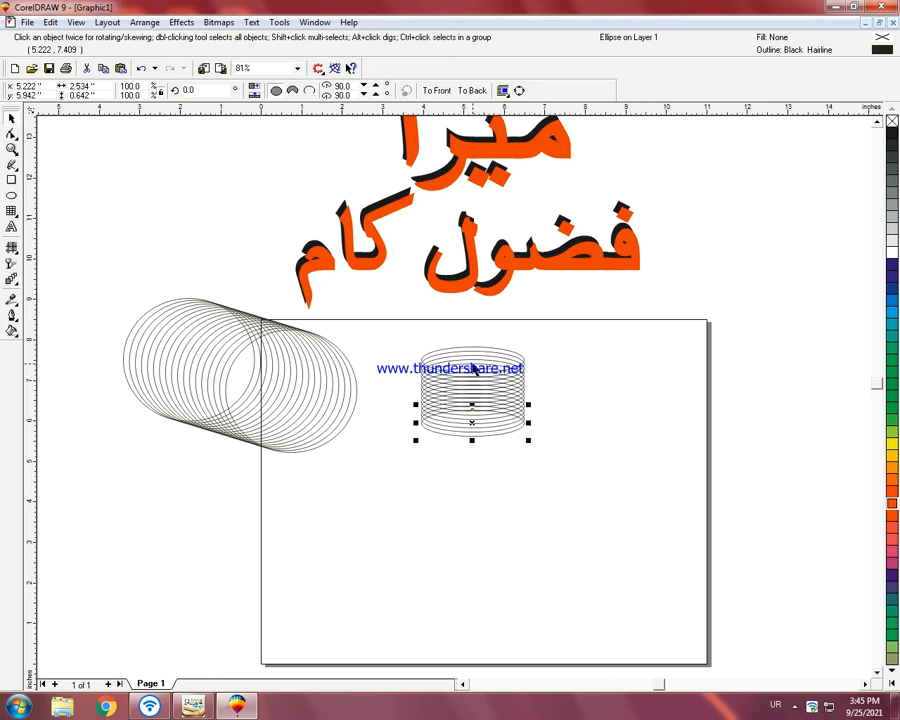
key("ctrl+r")
key("ctrl+r")
key("ctrl+r")
key("ctrl+r")
key("ctrl+r")
key("ctrl+r")
key("ctrl+r")
key("ctrl+r")
key("ctrl+r")
key("ctrl+r")
key("ctrl+r")
key("ctrl+r")
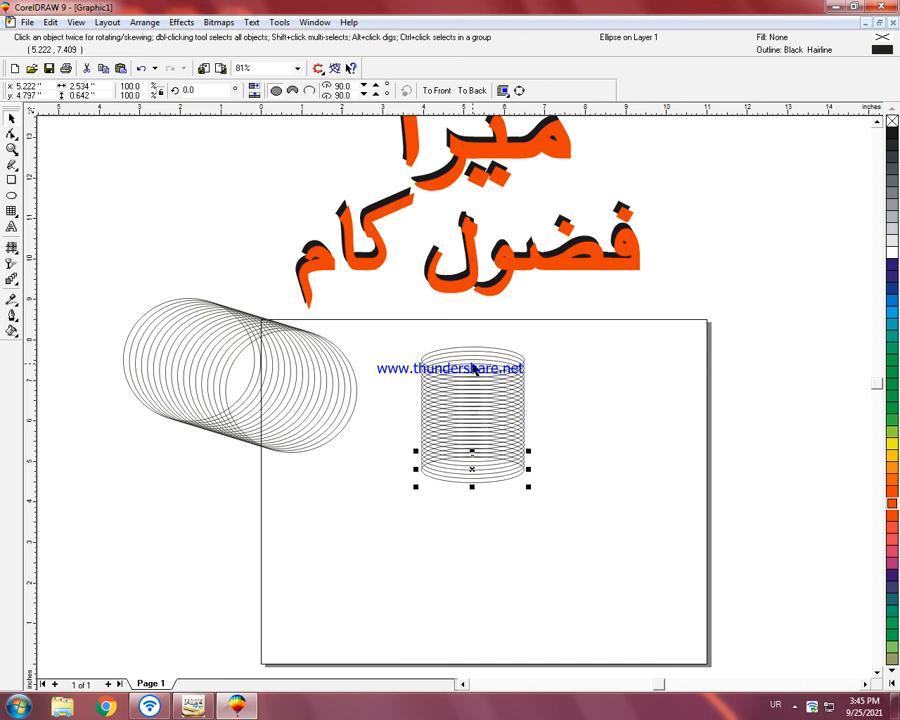
Step: Move all the cylinder's ellipses up and left so they are centred at about X 4.25, Y 6.43 inches
left_click_drag(362, 334, 550, 524)
left_click_drag(474, 425, 436, 408)
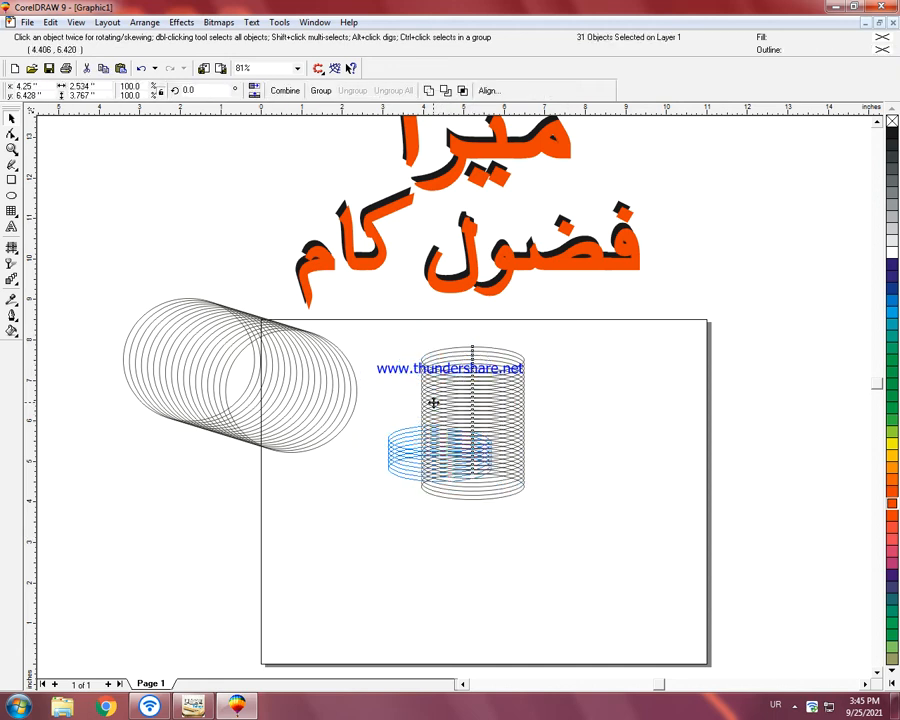
left_click(596, 440)
Step: Draw a small ellipse about 1.23 by 0.61 inches to the right of the cylinder, near the page's top edge
left_click(11, 195)
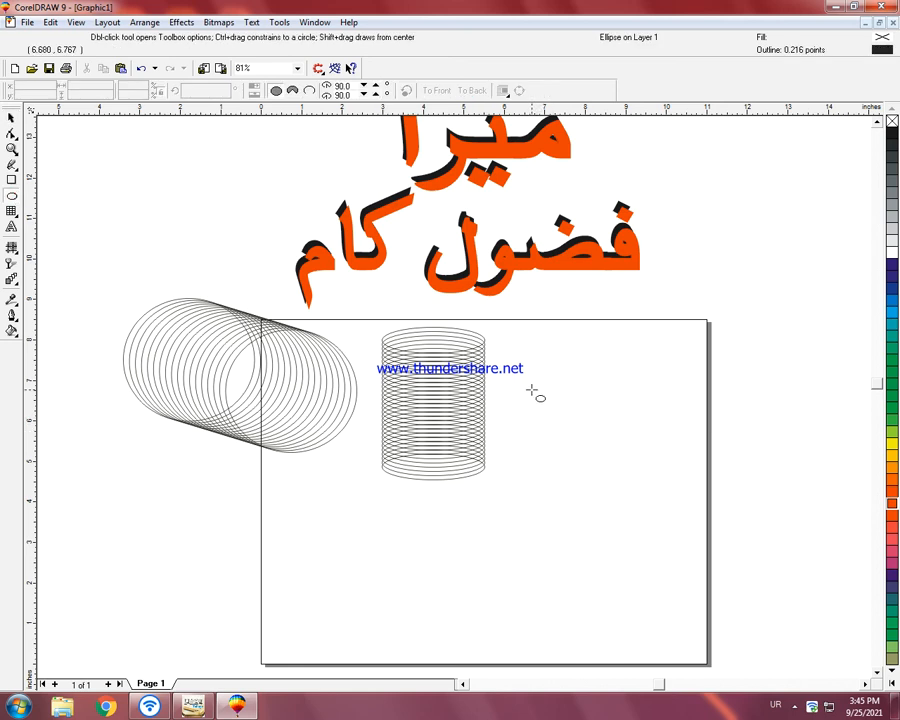
left_click(794, 706)
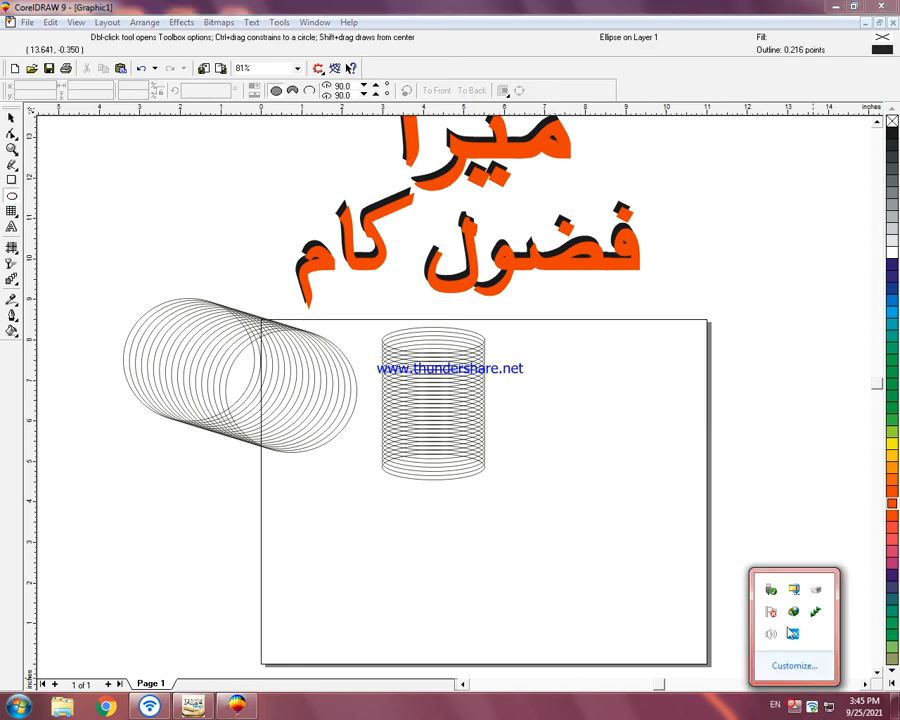
left_click(687, 656)
mouse_move(517, 350)
left_mouse_down()
mouse_move(538, 368)
mouse_move(566, 373)
mouse_move(540, 366)
mouse_move(536, 349)
mouse_move(539, 356)
left_mouse_up()
Step: Try stacking offset copies of the small ellipse downward and undo the copies
key("ctrl+r")
key("ctrl+r")
key("ctrl+r")
key("ctrl+r")
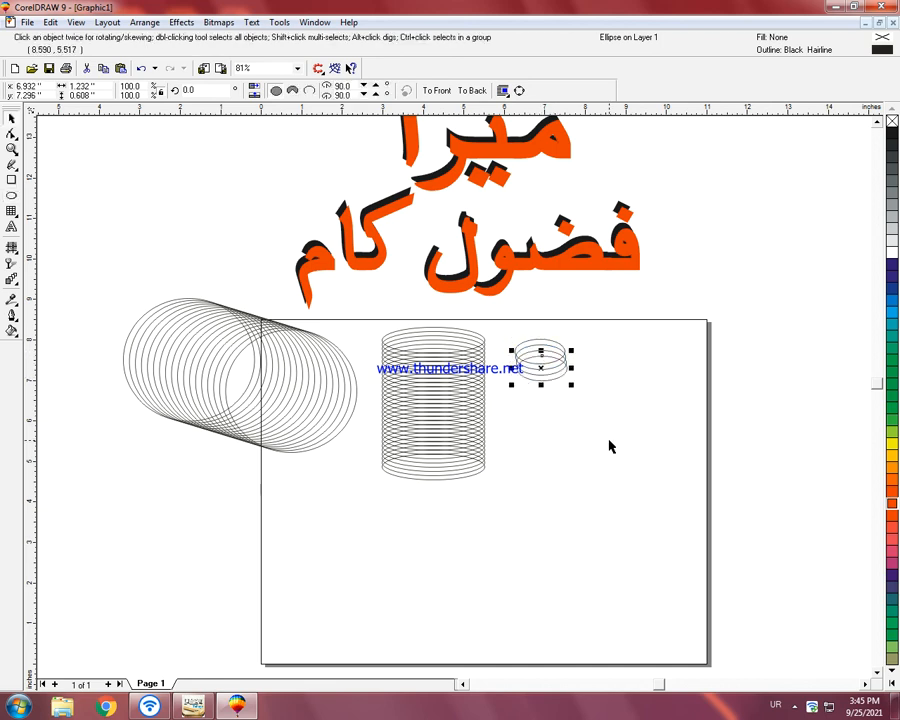
key("ctrl+z")
key("ctrl+z")
key("ctrl+z")
key("ctrl+z")
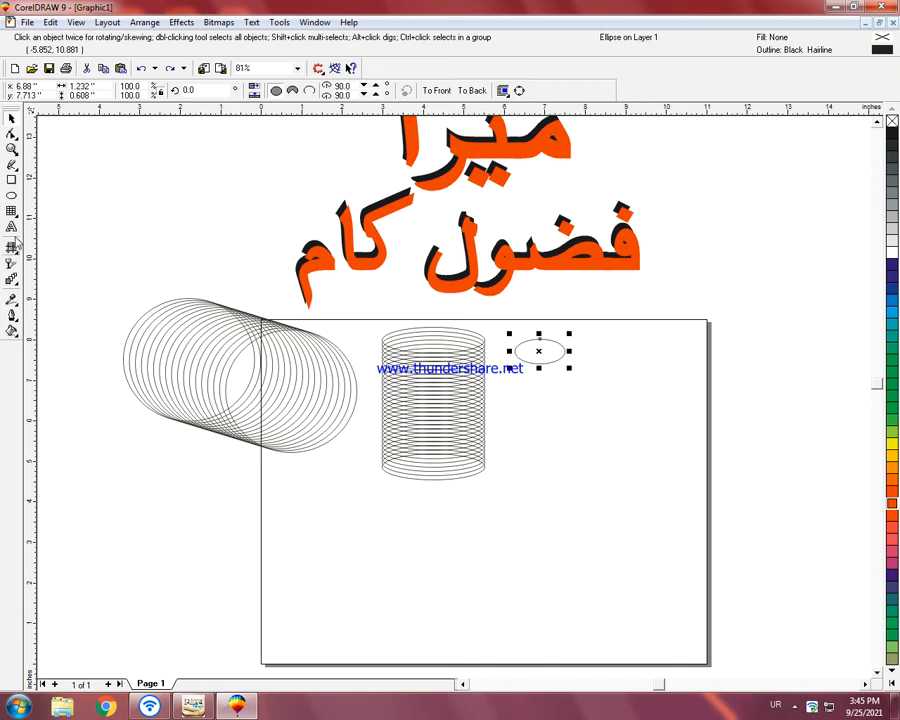
Step: Start an artistic text entry to the right of the lettering, just above the page's upper-right corner
left_click(12, 227)
left_click(680, 281)
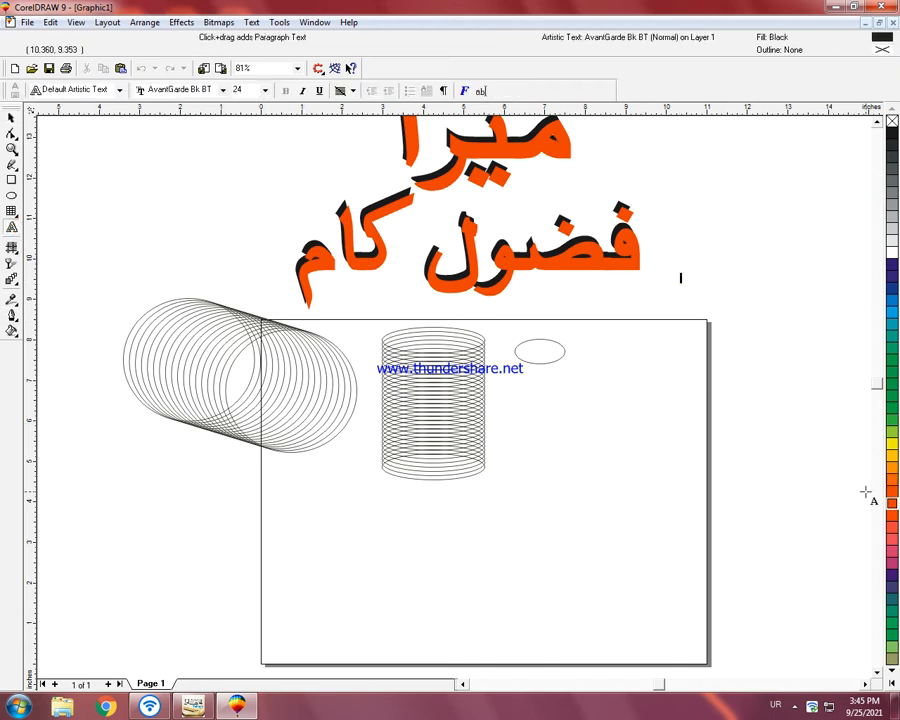
key("BackSpace")
key("BackSpace")
key("BackSpace")
key("BackSpace")
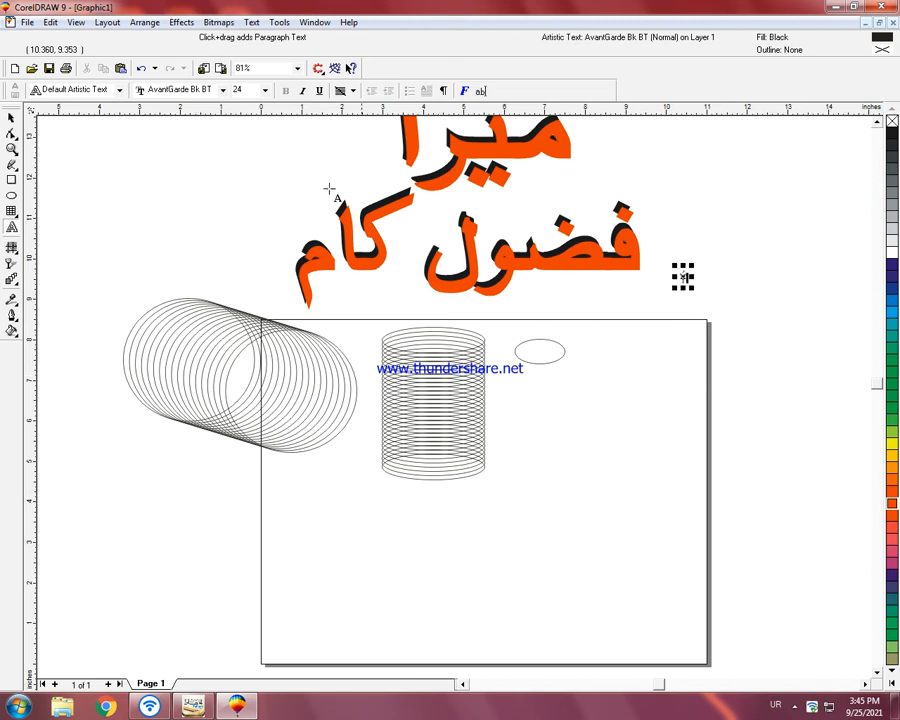
Step: Set the text font to Aasaar Bold and enter the sample letters "لغتکم"
left_click(223, 91)
scroll(213, 174, "up", 1)
scroll(213, 168, "up", 2)
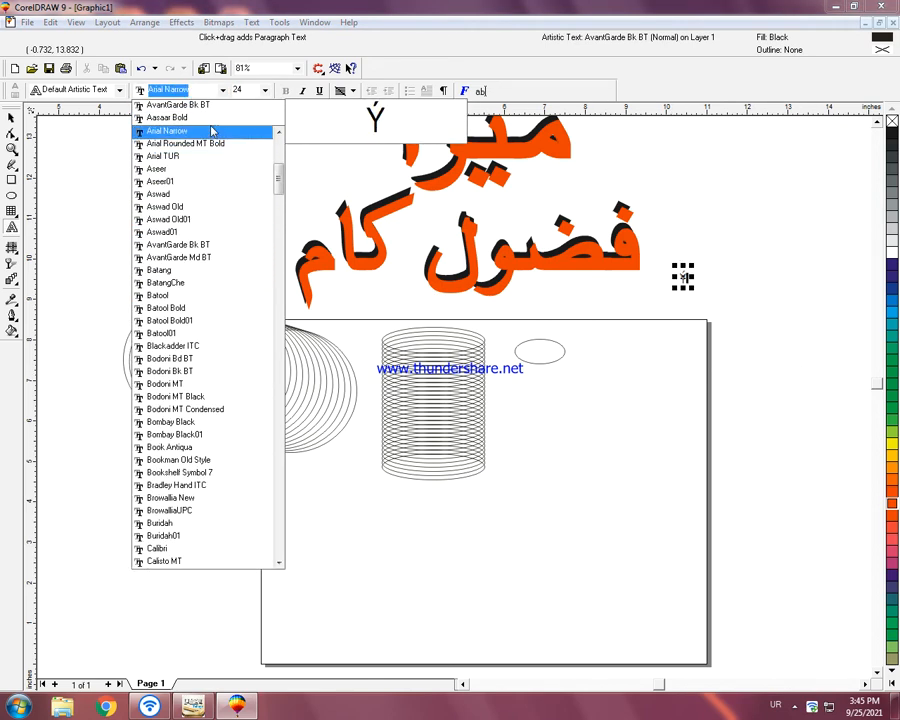
scroll(219, 178, "up", 1)
left_click_drag(278, 183, 283, 151)
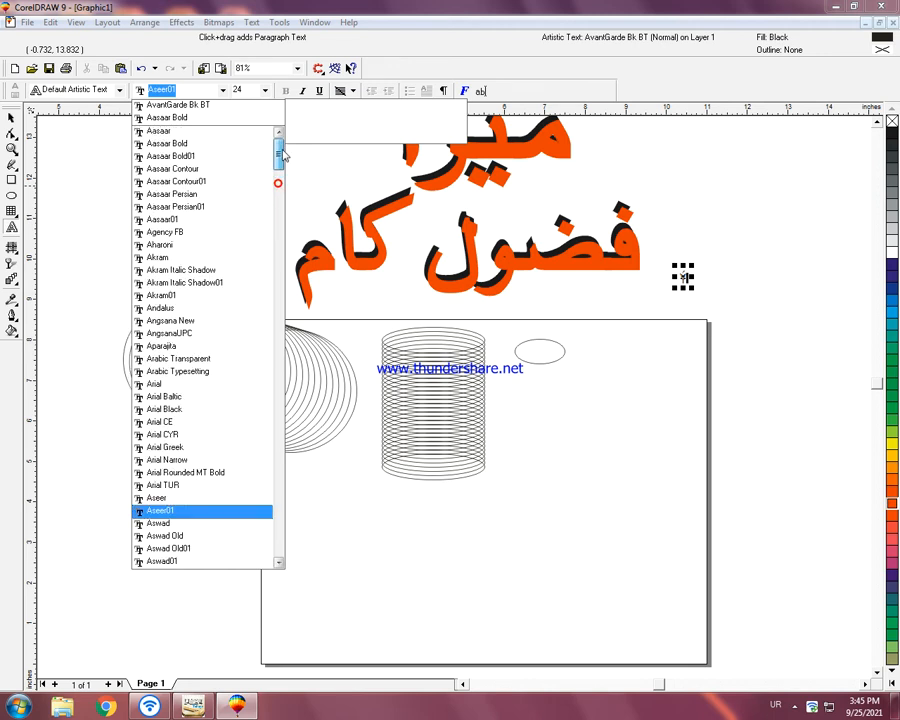
left_click(224, 143)
type("لغتکم۲")
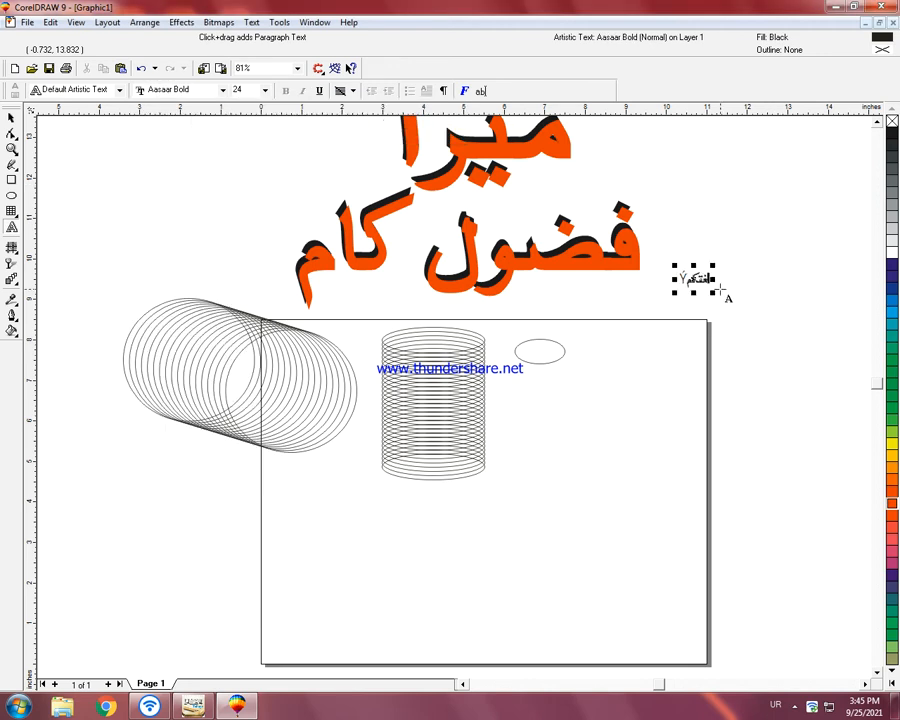
Step: Replace the sample text beside the lettering with "ÍãÑÇä" in AvantGarde Bk BT
left_click_drag(683, 277, 729, 280)
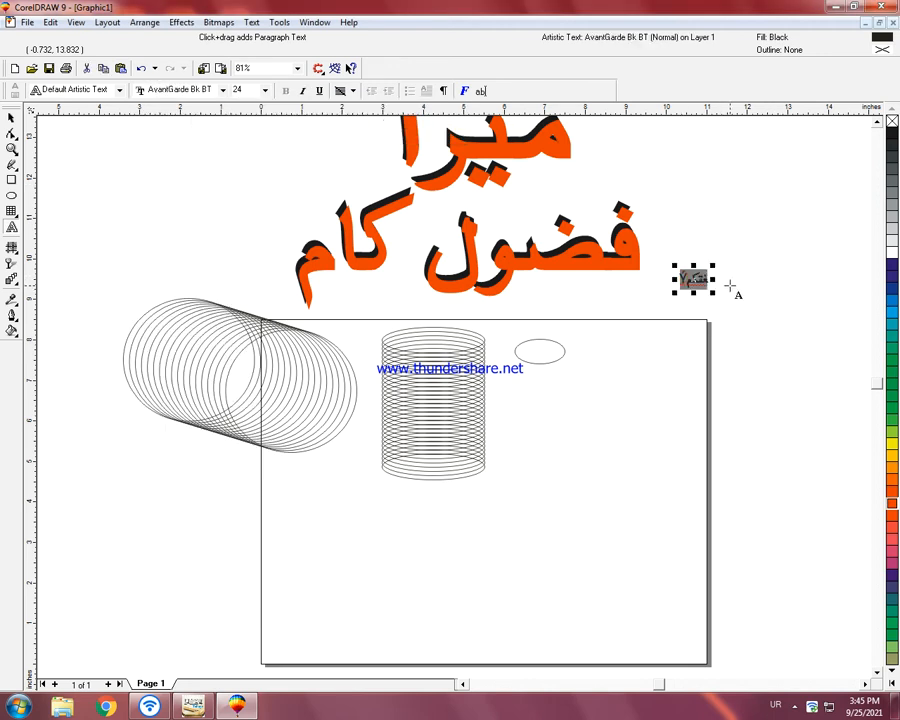
key("BackSpace")
type("iaÑÇal")
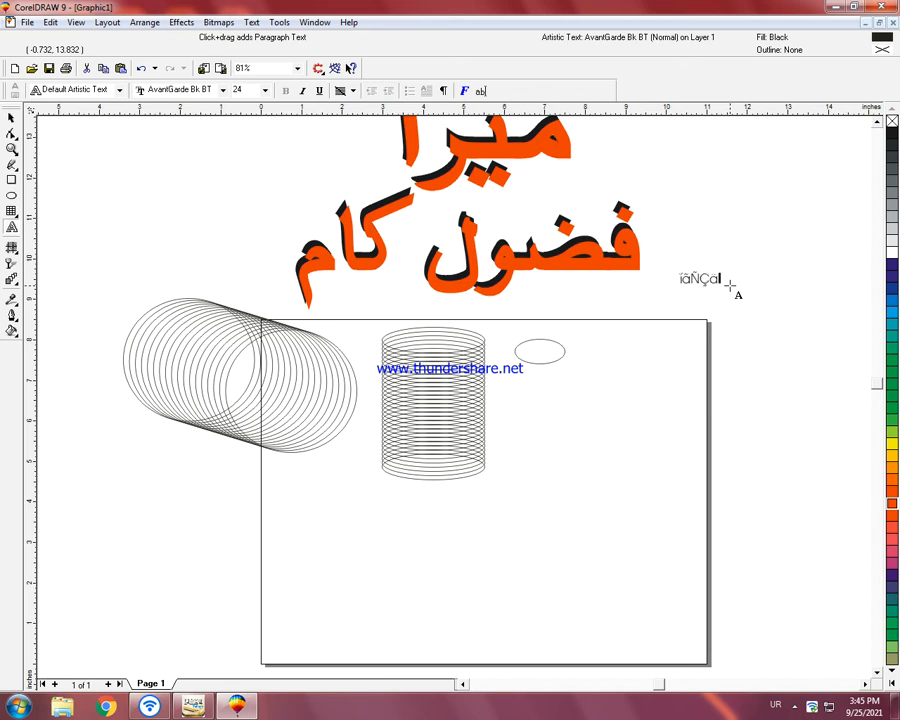
Step: Try other fonts on the whole "ÍãÑÇä" text and leave the font selection without applying one
double_click(11, 118)
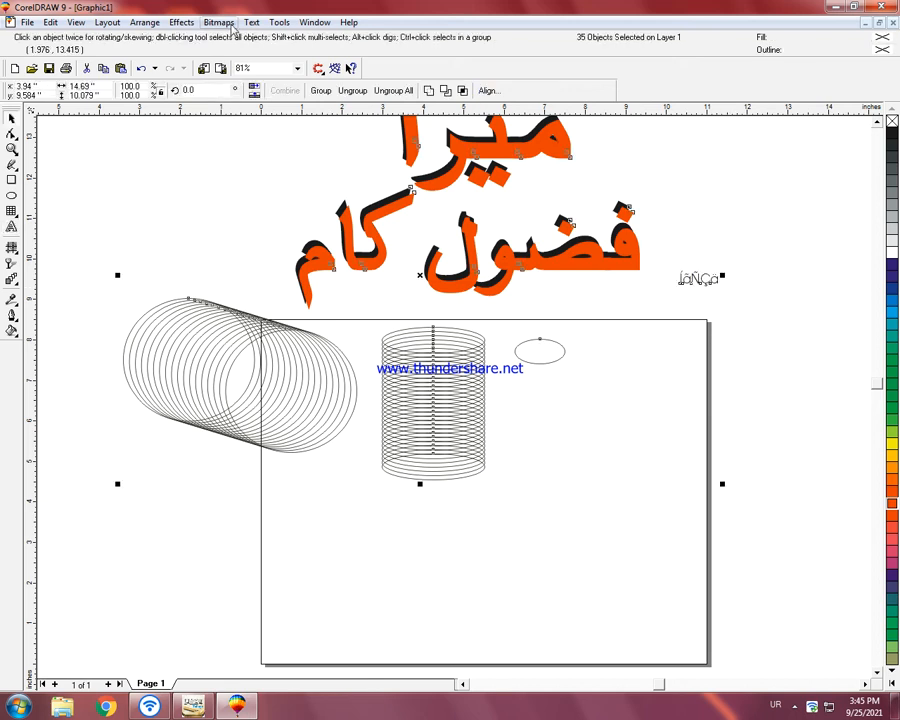
double_click(706, 282)
key("ctrl+a")
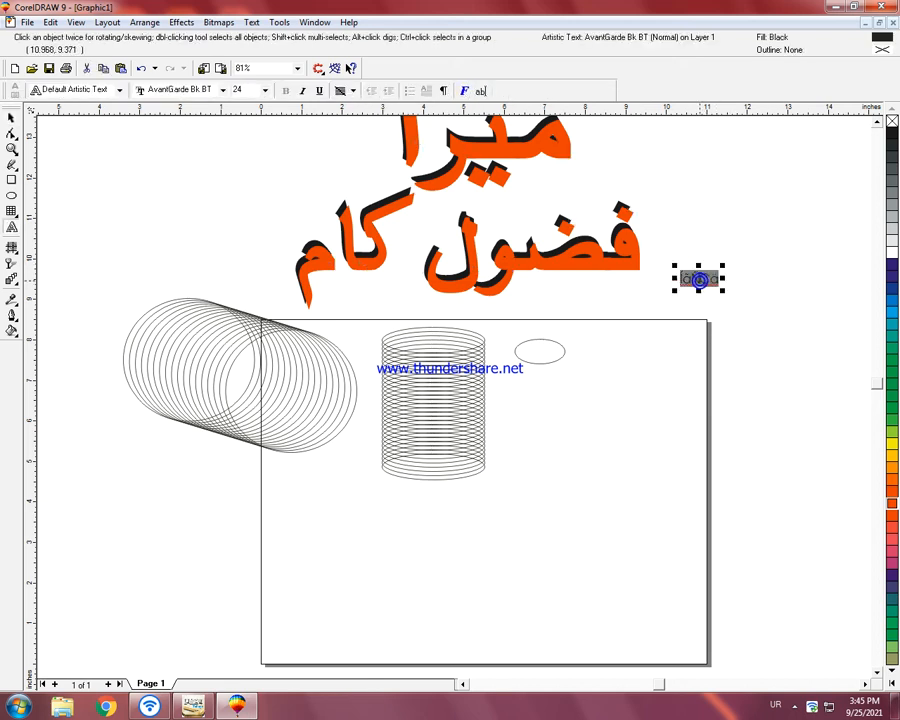
left_click(168, 90)
key("Down")
key("Down")
key("Down")
key("Down")
key("Up")
key("Up")
key("Up")
key("Up")
key("Up")
key("Up")
key("Up")
key("Up")
key("Up")
key("Up")
key("Up")
key("Up")
key("Up")
key("Up")
key("Up")
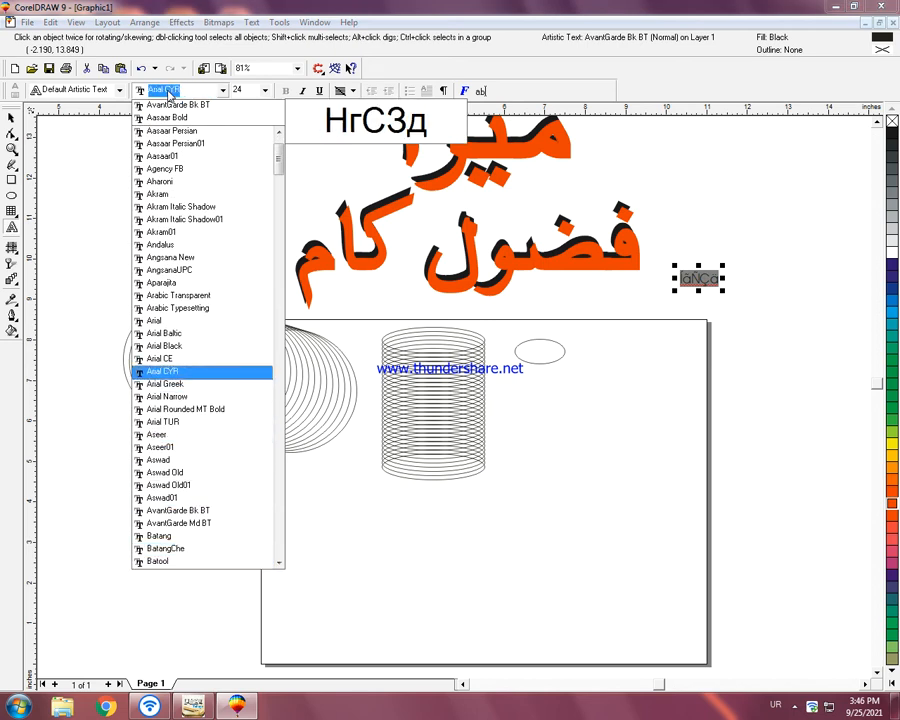
key("Escape")
Step: Switch the keyboard input language from Urdu to English
left_click(795, 707)
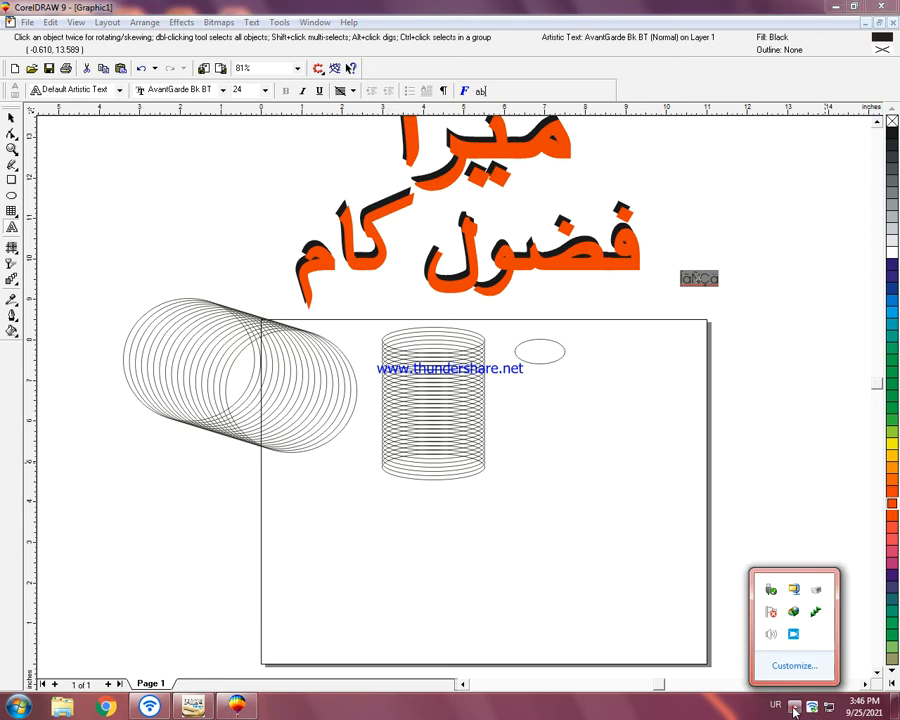
left_click(775, 705)
left_click(764, 649)
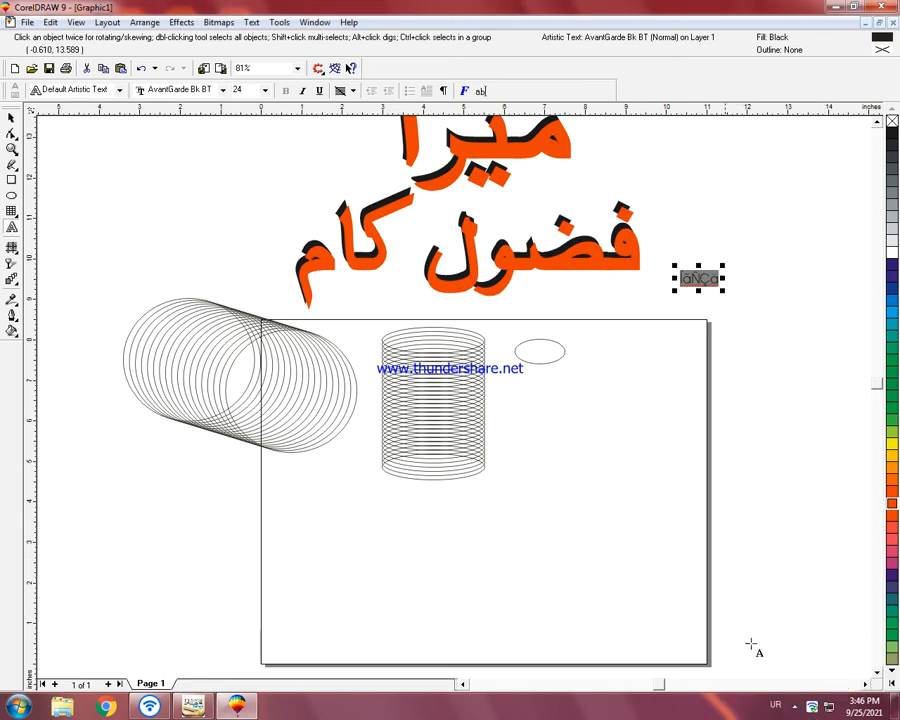
left_click(775, 705)
left_click(779, 667)
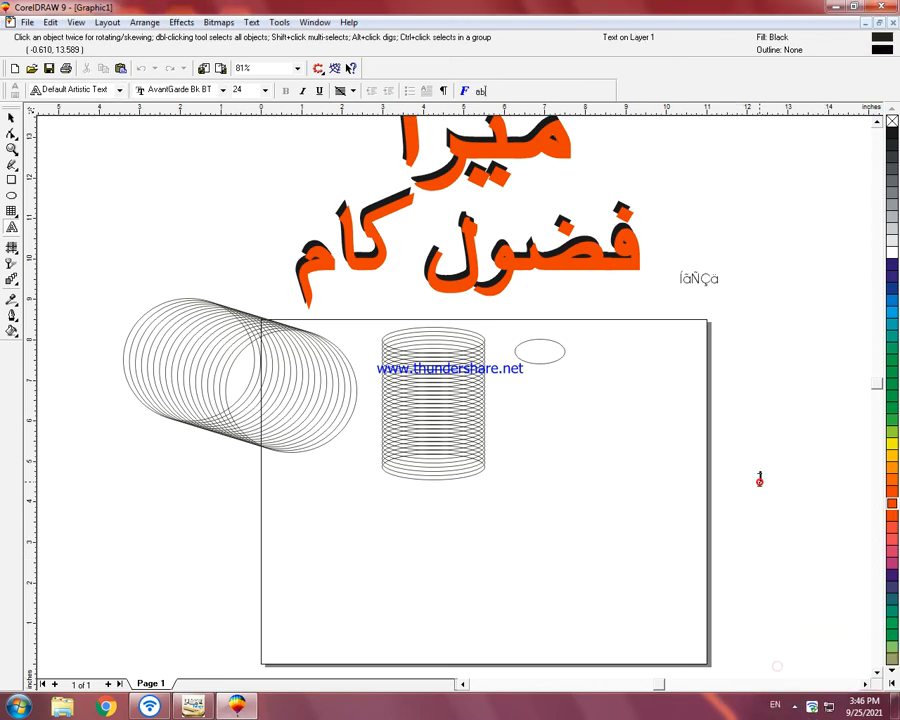
Step: Replace the "ÍãÑÇä" text beside the title with the heading "How to copy" and start a new line below it
key("ctrl+space")
key("ctrl+a")
left_click(712, 289)
double_click(713, 281)
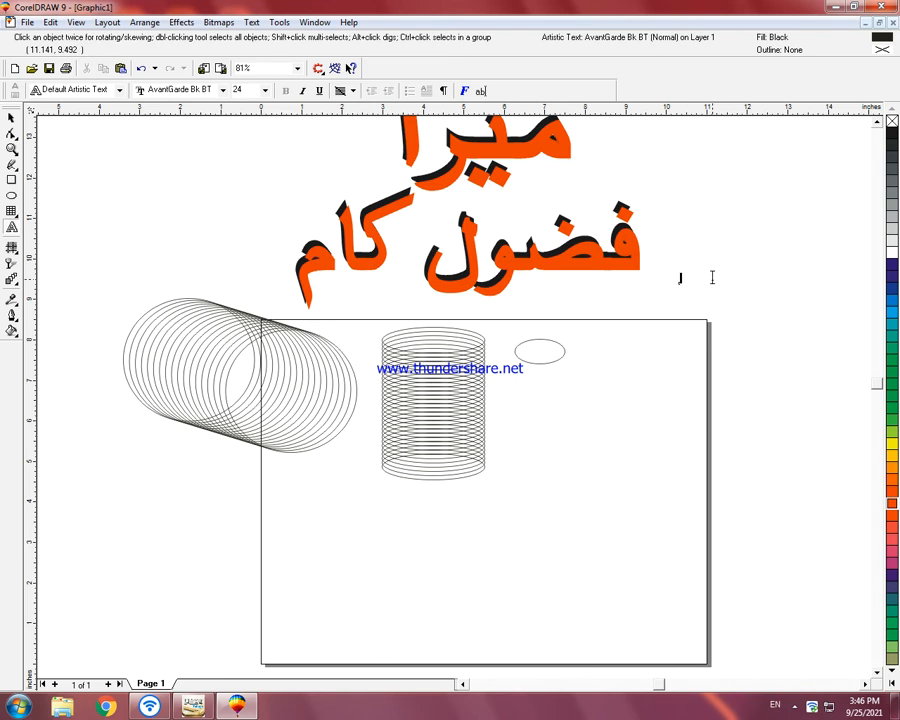
type("dl")
key("BackSpace")
key("BackSpace")
key("BackSpace")
type("how to copy")
key("Return")
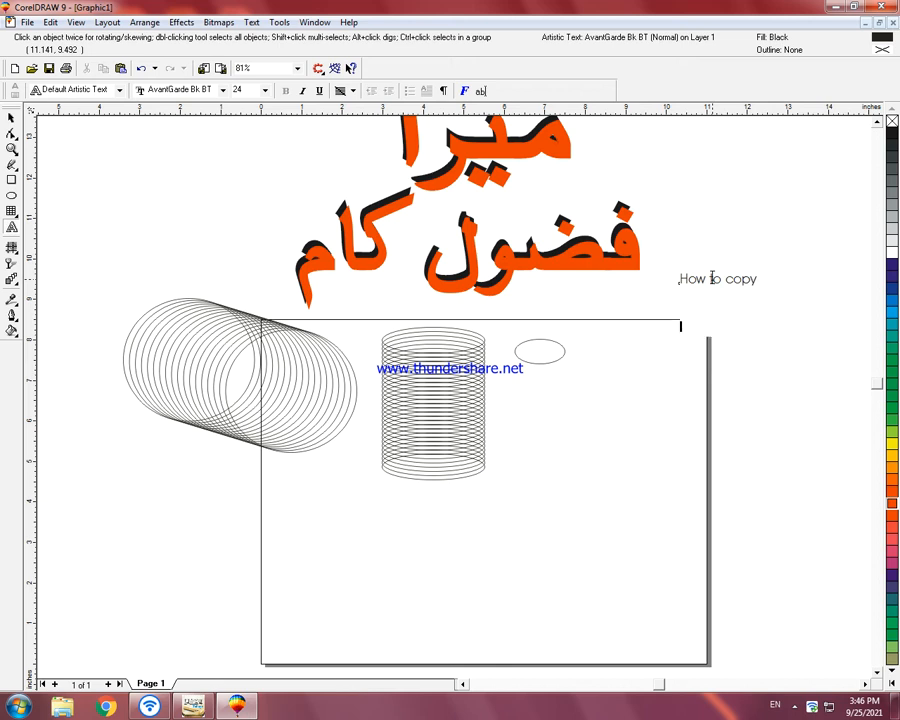
Step: Write "still click to shape" as the second line under the "How to copy" heading
type("click to sha")
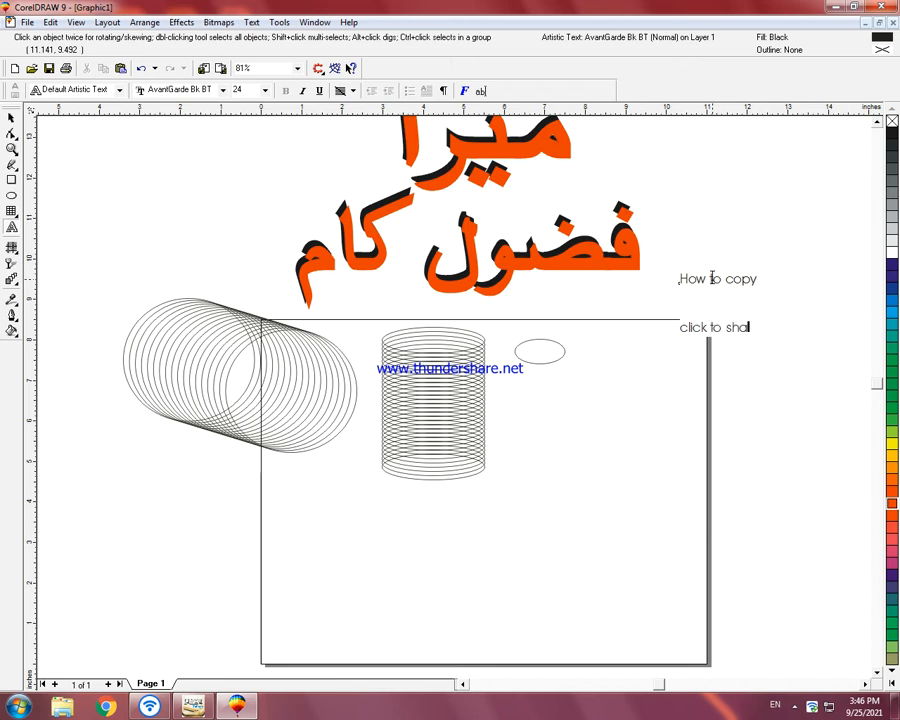
type("pe")
type("st")
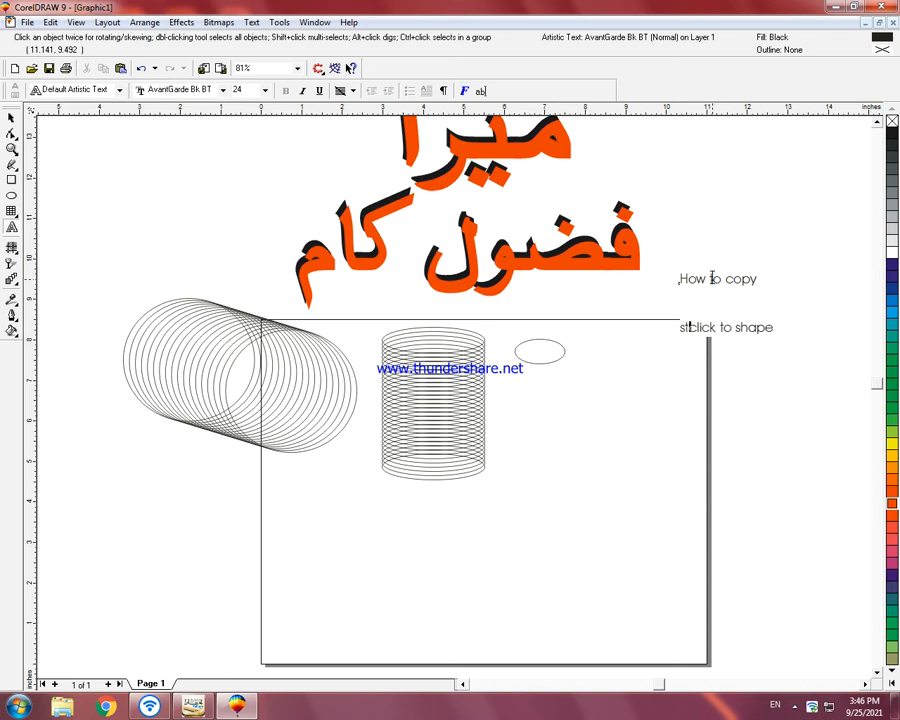
type("ill")
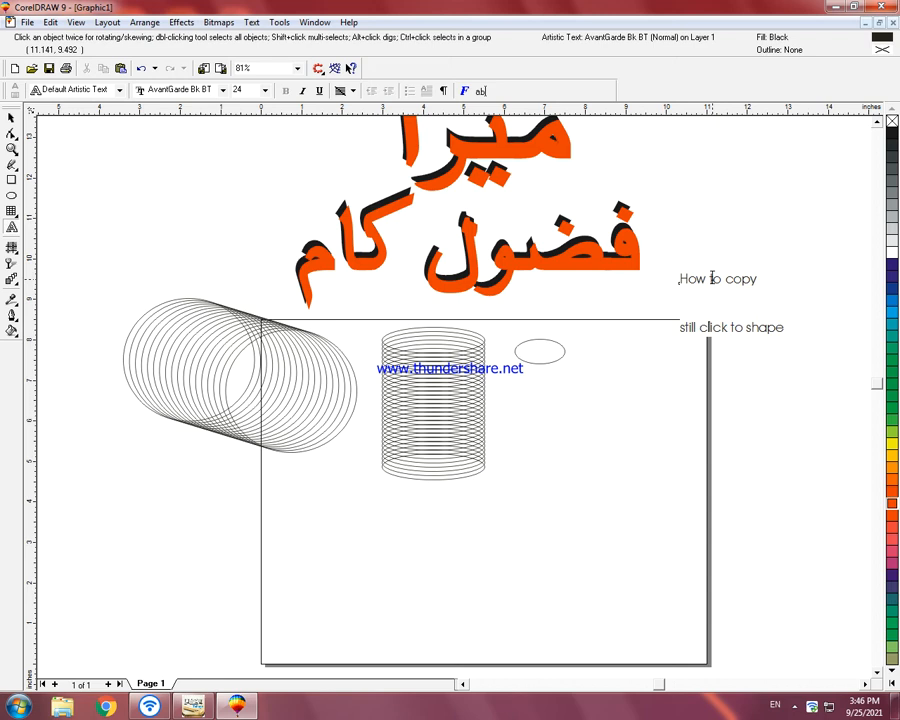
key("BackSpace")
key("BackSpace")
key("BackSpace")
Step: Continue the second line with "and click left of mouse"
type("and click le")
key("BackSpace")
key("BackSpace")
key("BackSpace")
type("eft of mouse ")
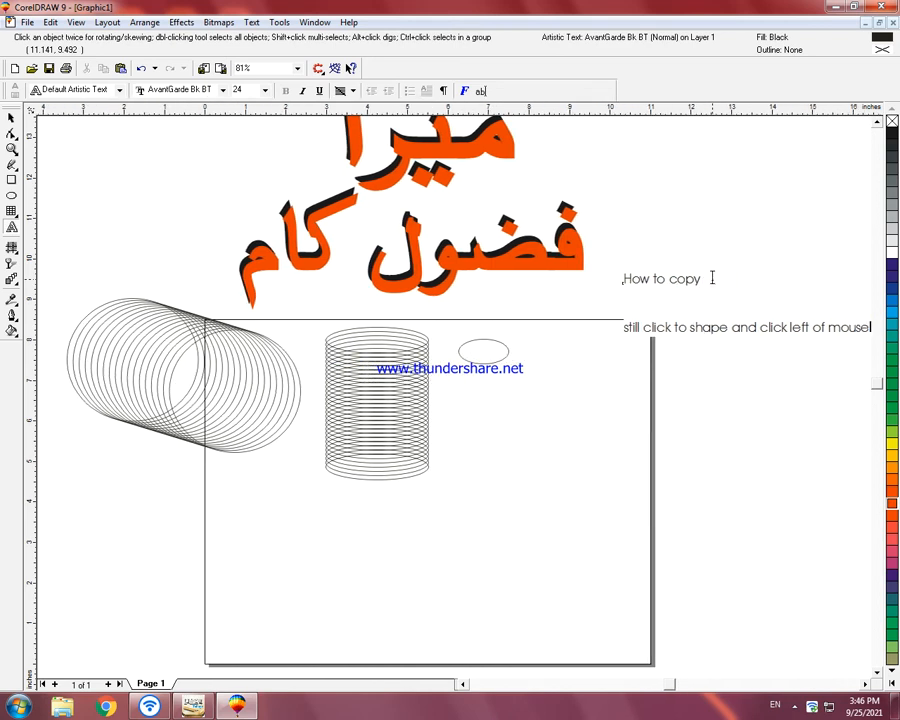
type("t")
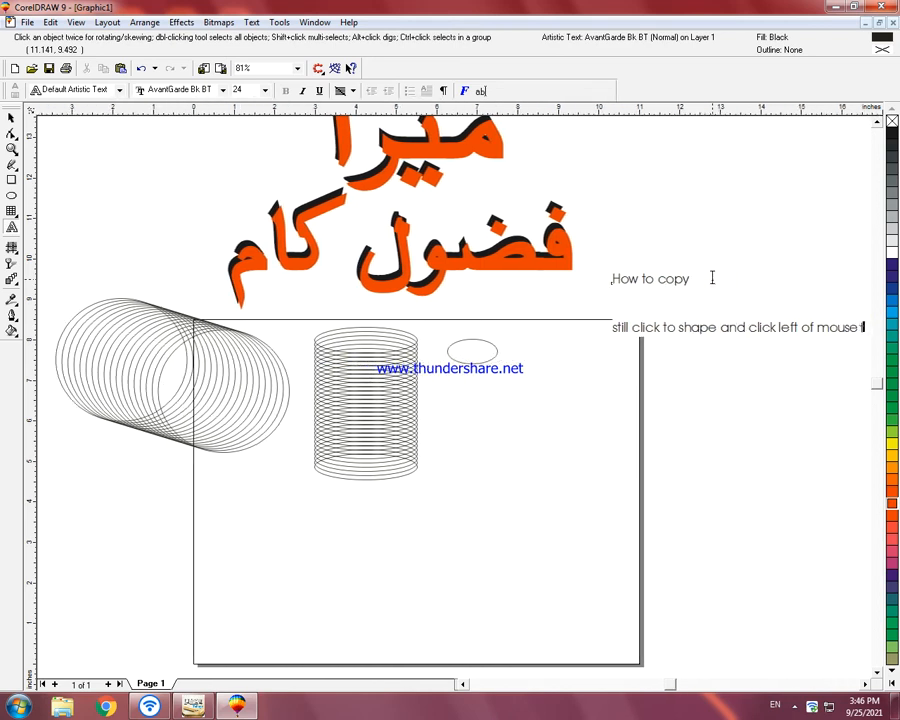
type("hen")
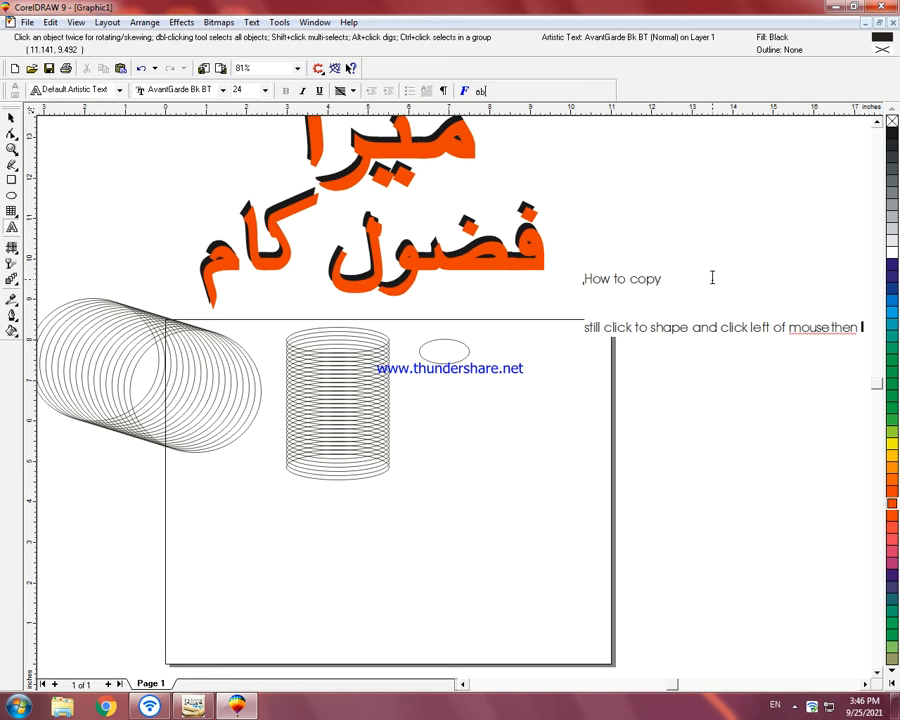
type(" control")
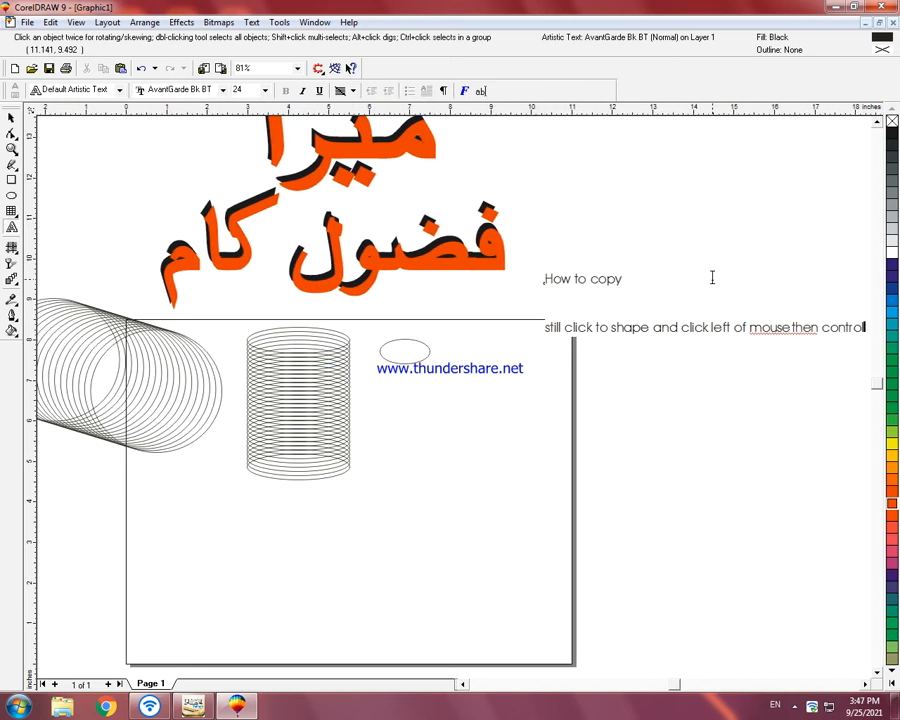
type(" D")
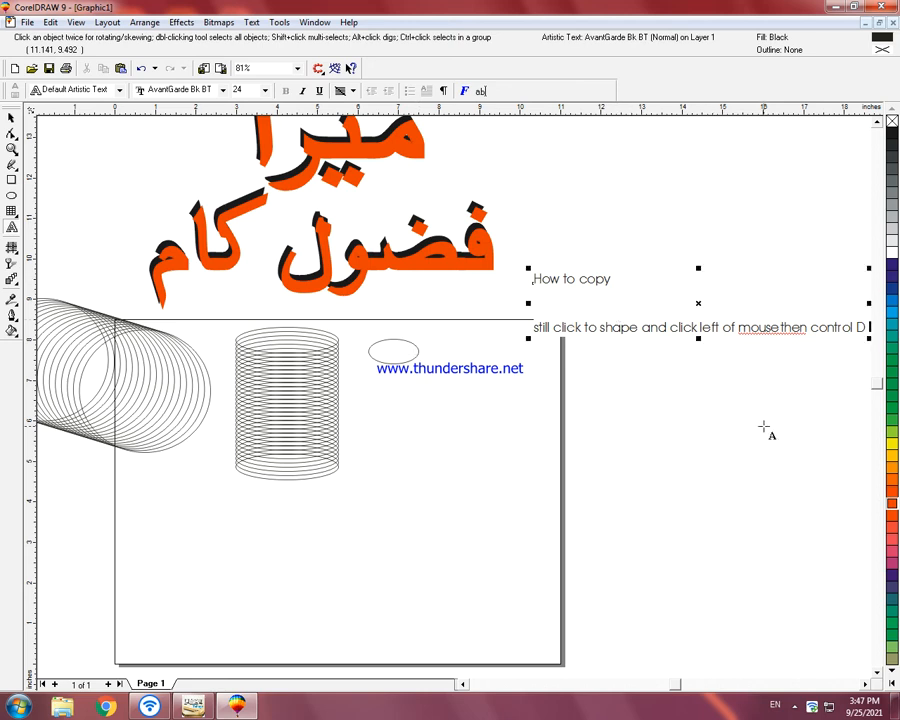
Step: Move the two-line instruction text up beside the Urdu title, to about x 14.2, y 11.55 inches, and deselect it
left_click(12, 117)
left_click_drag(680, 327, 670, 206)
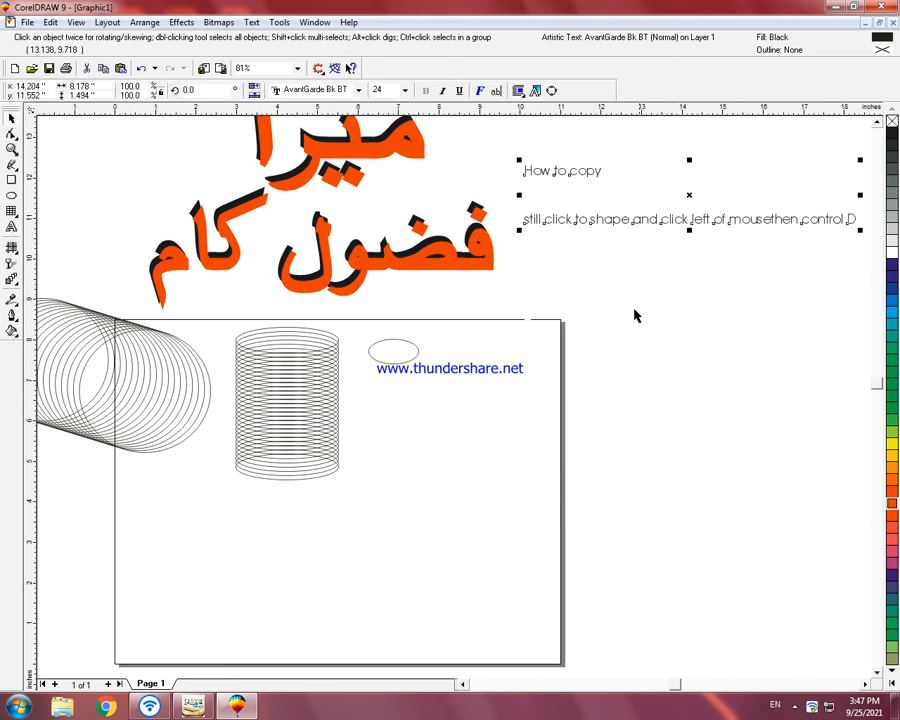
left_click(635, 313)
left_click(404, 362)
left_click_drag(394, 354, 396, 358)
right_click(396, 358)
key("ctrl+d")
key("ctrl+d")
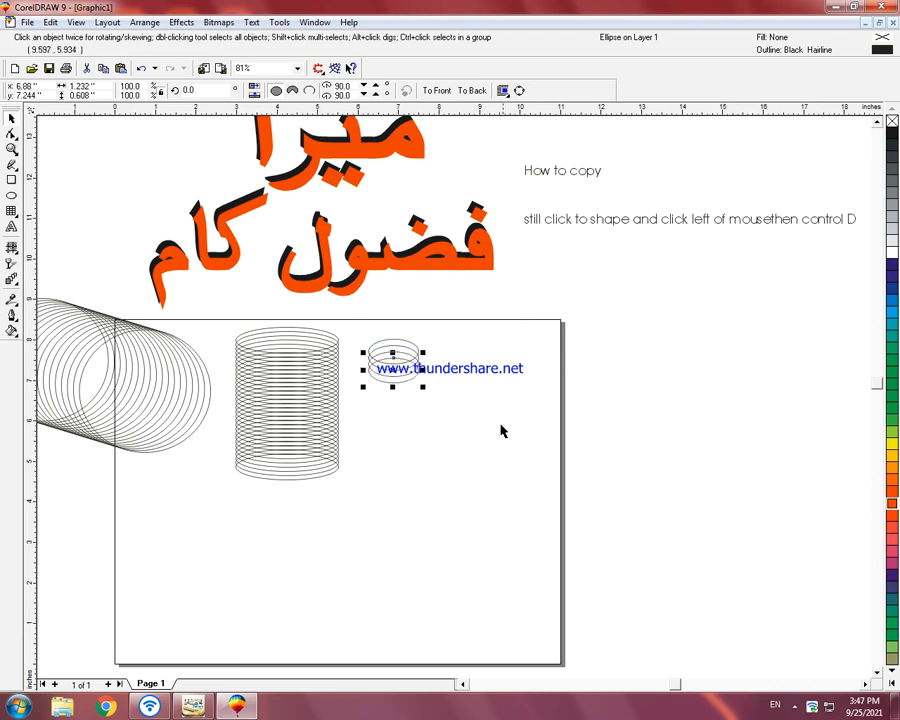
key("ctrl+d")
key("ctrl+d")
left_click(500, 431)
key("ctrl+z")
key("ctrl+z")
key("ctrl+z")
key("ctrl+z")
key("ctrl+z")
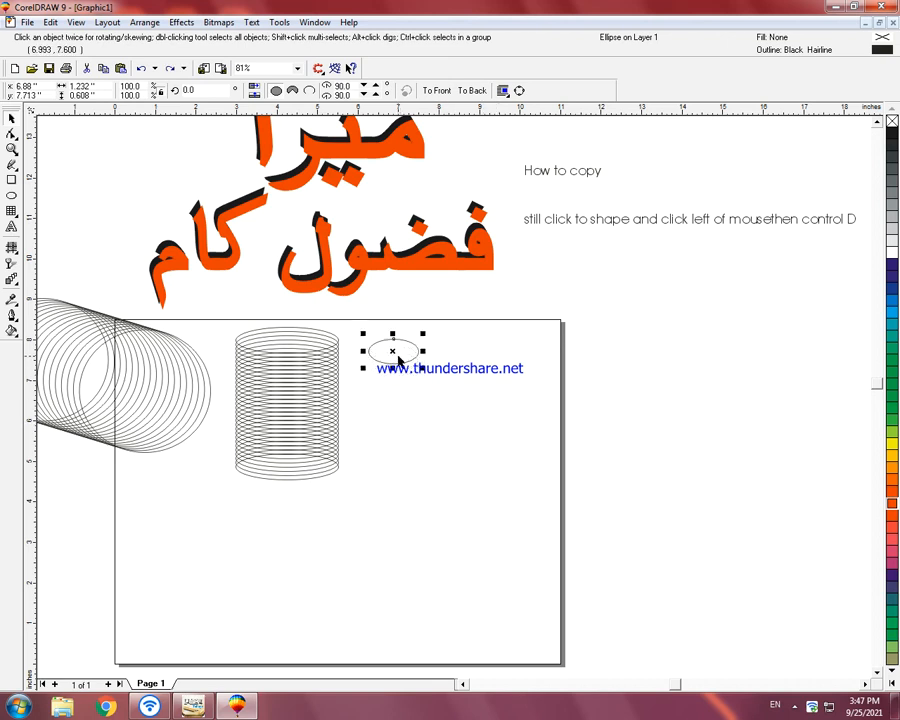
Step: Place a copy of the small ellipse slightly down and right, and repeat the duplication into a slanted stack
left_click_drag(396, 353, 398, 357)
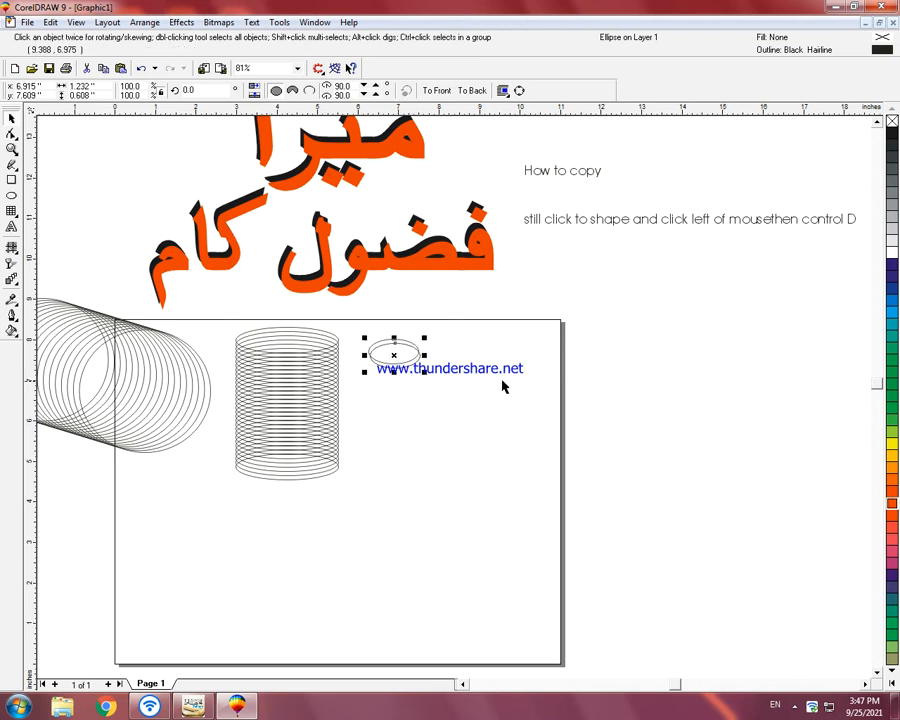
key("ctrl+d")
key("ctrl+d")
key("ctrl+d")
key("ctrl+d")
key("ctrl+d")
key("ctrl+d")
key("ctrl+d")
key("ctrl+d")
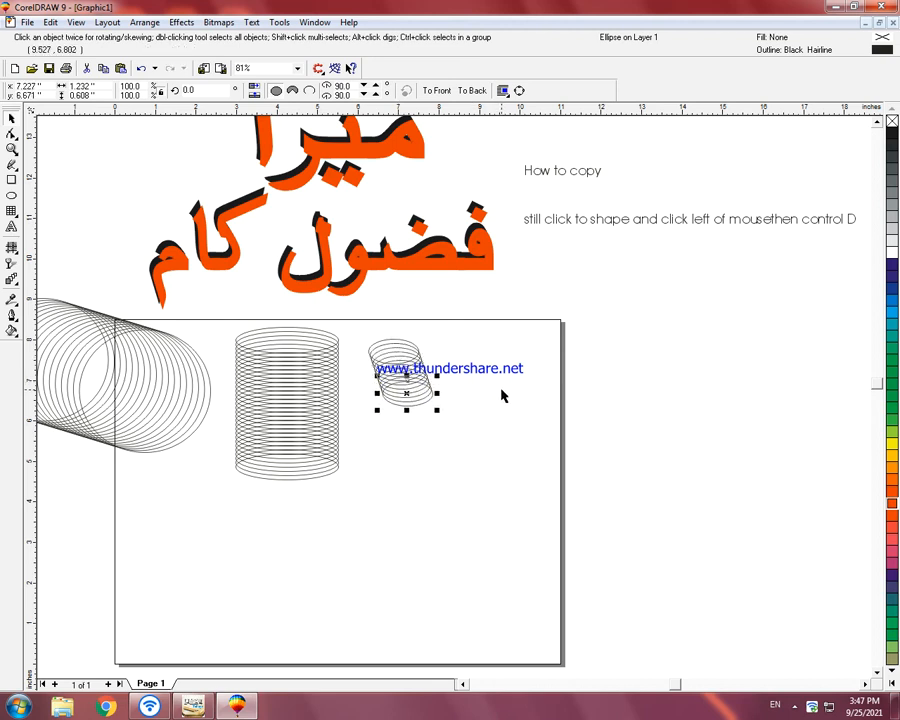
key("ctrl+d")
key("ctrl+d")
key("ctrl+d")
key("ctrl+d")
key("ctrl+d")
key("ctrl+d")
key("ctrl+d")
key("ctrl+d")
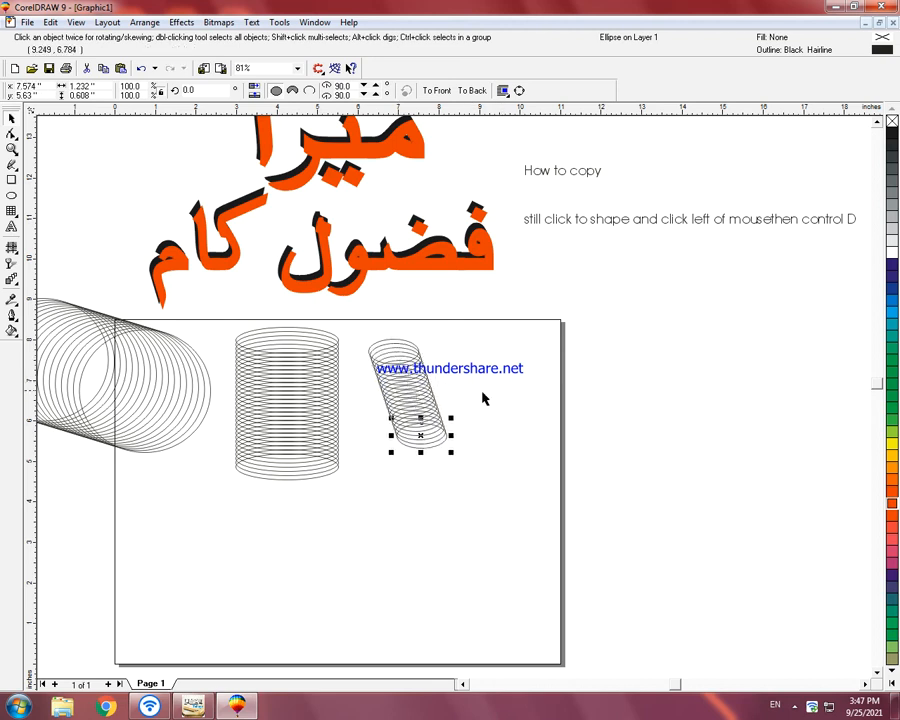
Step: Select the whole slanted ellipse stack, move it slightly closer to the vertical stack, and deselect it
left_click_drag(518, 330, 365, 482)
left_click_drag(418, 413, 402, 400)
left_click(470, 392)
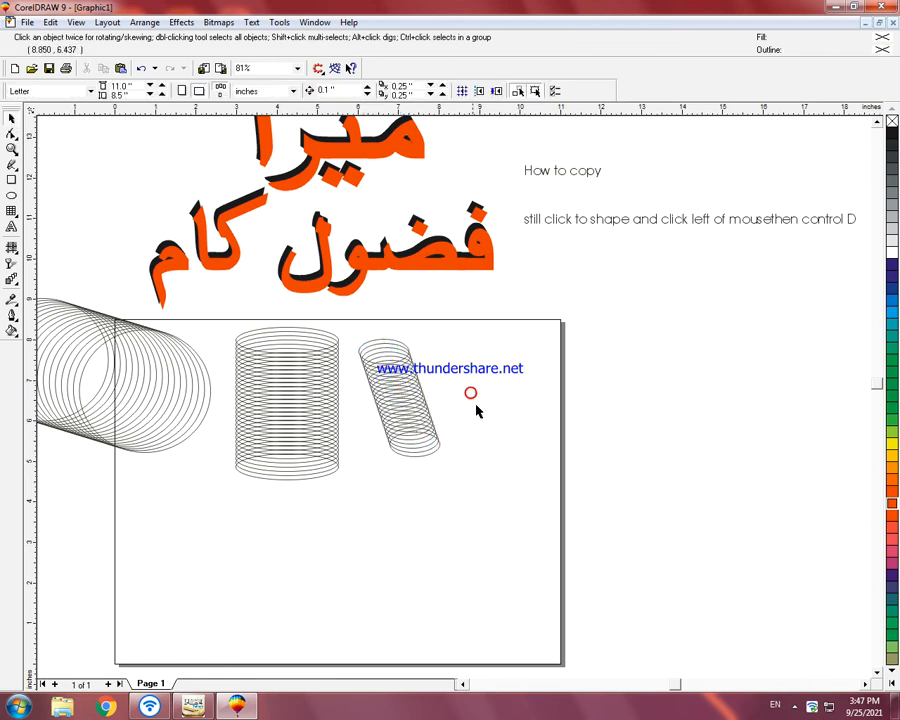
Step: Draw a flat ellipse about 0.78 by 0.26 inches in the empty lower-left part of the page
left_click(11, 196)
left_click_drag(181, 518, 218, 529)
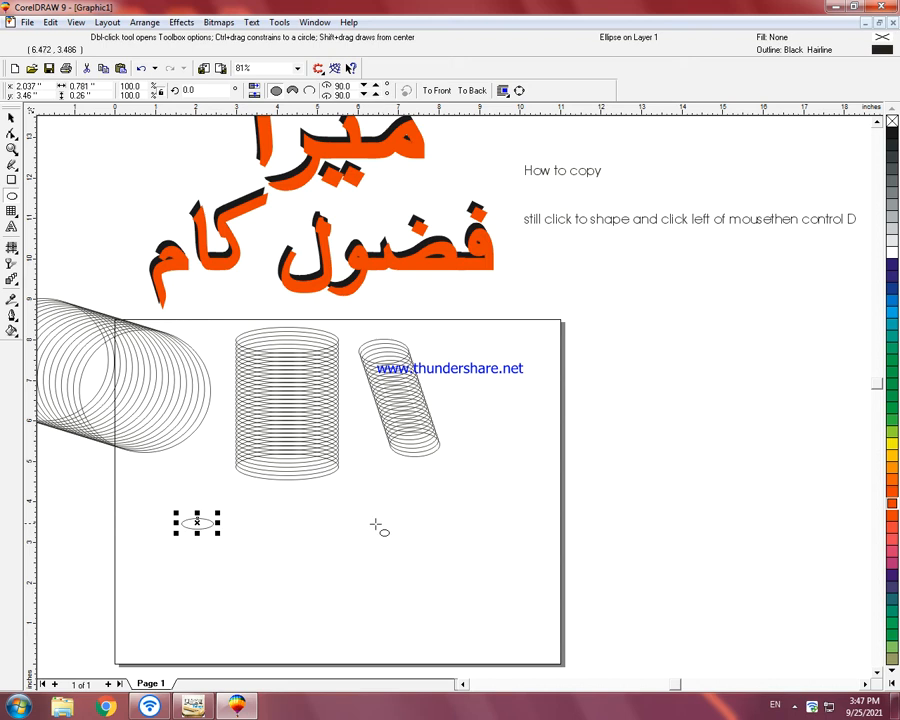
left_click(14, 153)
left_click_drag(38, 147, 52, 148)
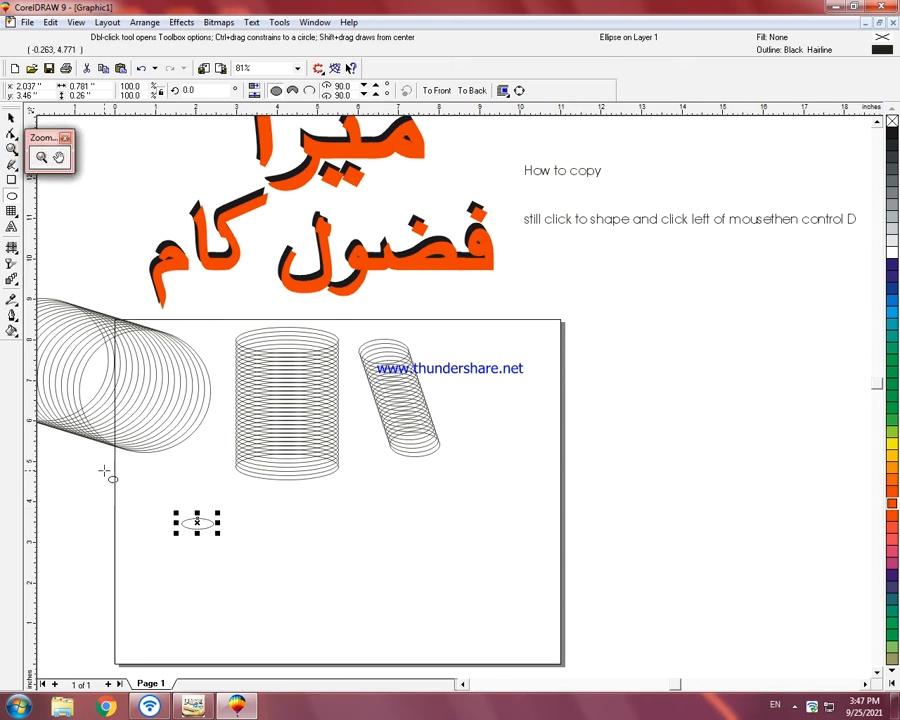
left_click(42, 157)
left_click_drag(101, 478, 583, 632)
Step: Copy the new flat ellipse slightly down and left, and repeat the copy to build a slanted column almost to the page bottom
key("space")
left_click_drag(198, 295, 202, 299)
right_click(205, 299)
key("ctrl+r")
key("ctrl+r")
key("ctrl+r")
key("ctrl+r")
key("ctrl+r")
key("ctrl+r")
key("ctrl+r")
key("ctrl+r")
key("ctrl+r")
key("ctrl+r")
key("ctrl+r")
key("ctrl+r")
key("ctrl+r")
key("ctrl+r")
key("ctrl+r")
key("ctrl+r")
key("ctrl+r")
key("ctrl+r")
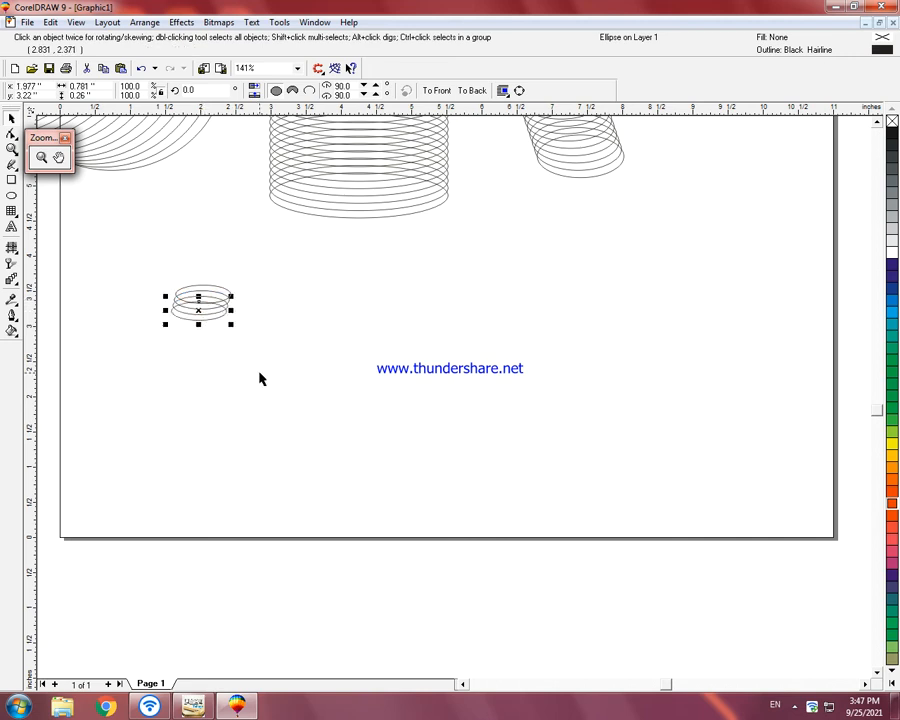
key("ctrl+r")
key("ctrl+r")
key("ctrl+r")
key("ctrl+r")
key("ctrl+r")
key("ctrl+r")
key("ctrl+r")
key("ctrl+r")
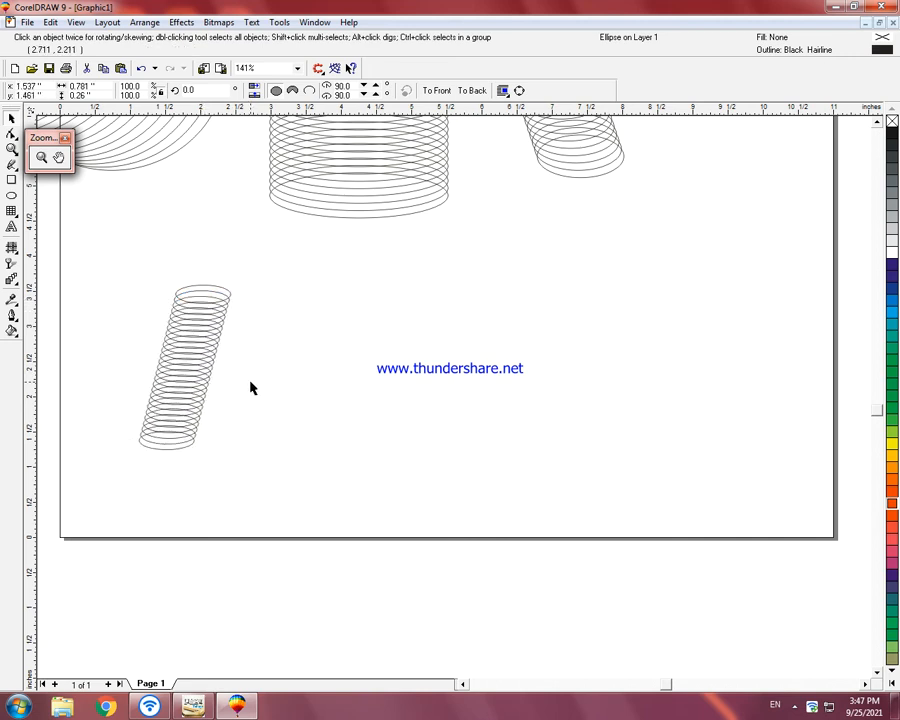
left_click(311, 314)
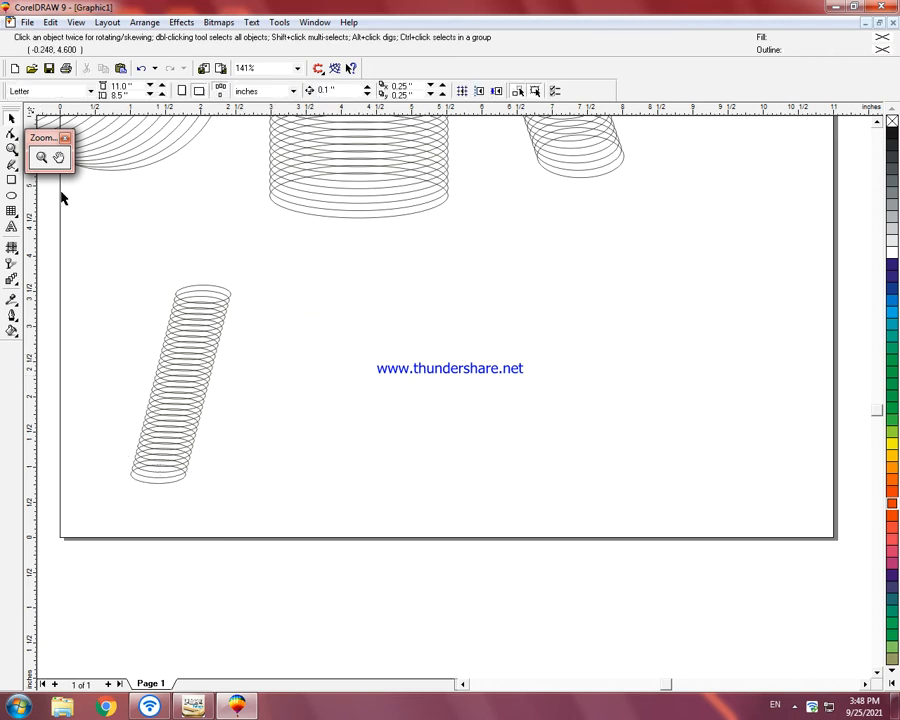
Step: Draw a narrow upright ellipse about 0.22 by 0.6 inches beside the column's top and repeat offset copies into a tube rising rightward
left_click(12, 195)
left_click_drag(230, 289, 244, 309)
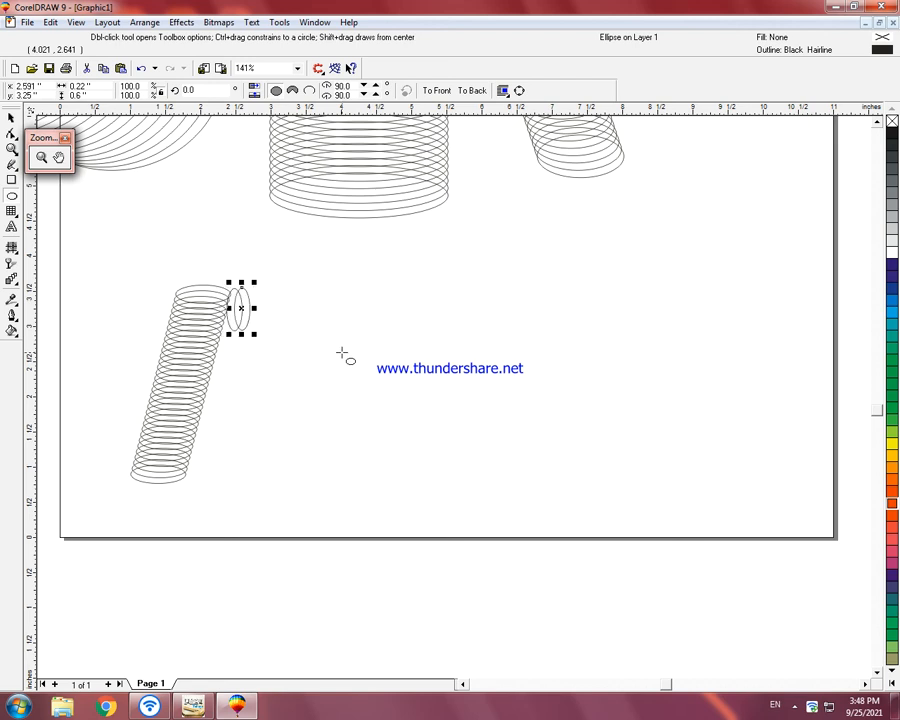
left_click_drag(241, 312, 237, 309)
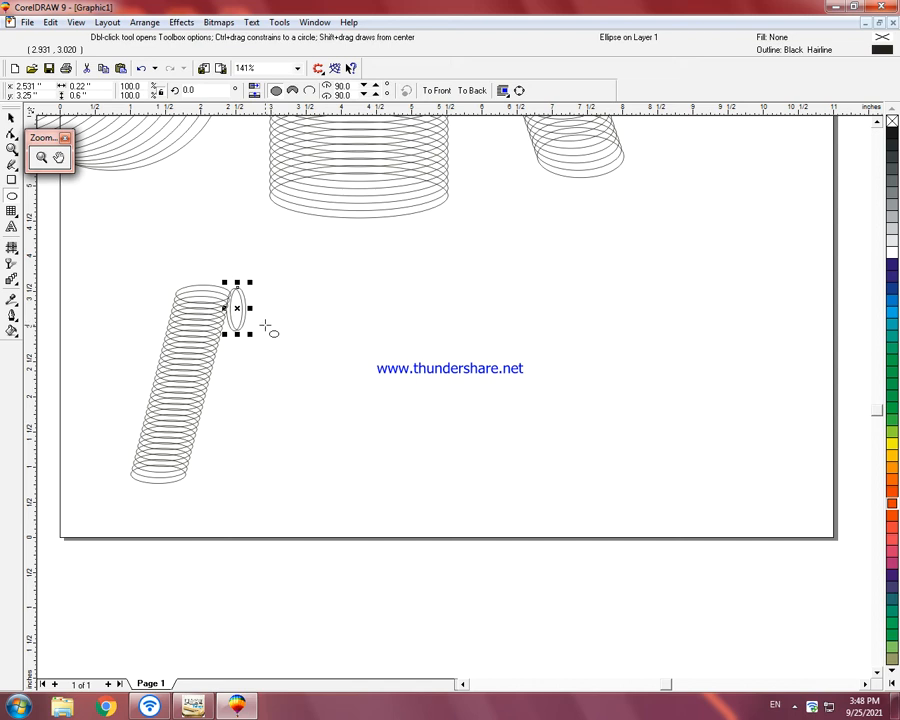
key("ctrl+d")
key("ctrl+d")
key("ctrl+d")
key("ctrl+d")
key("ctrl+d")
key("ctrl+d")
key("ctrl+d")
key("ctrl+d")
key("ctrl+d")
key("ctrl+d")
key("ctrl+d")
key("ctrl+d")
key("ctrl+d")
key("ctrl+d")
key("ctrl+d")
key("ctrl+d")
key("ctrl+d")
key("ctrl+d")
key("ctrl+d")
key("ctrl+d")
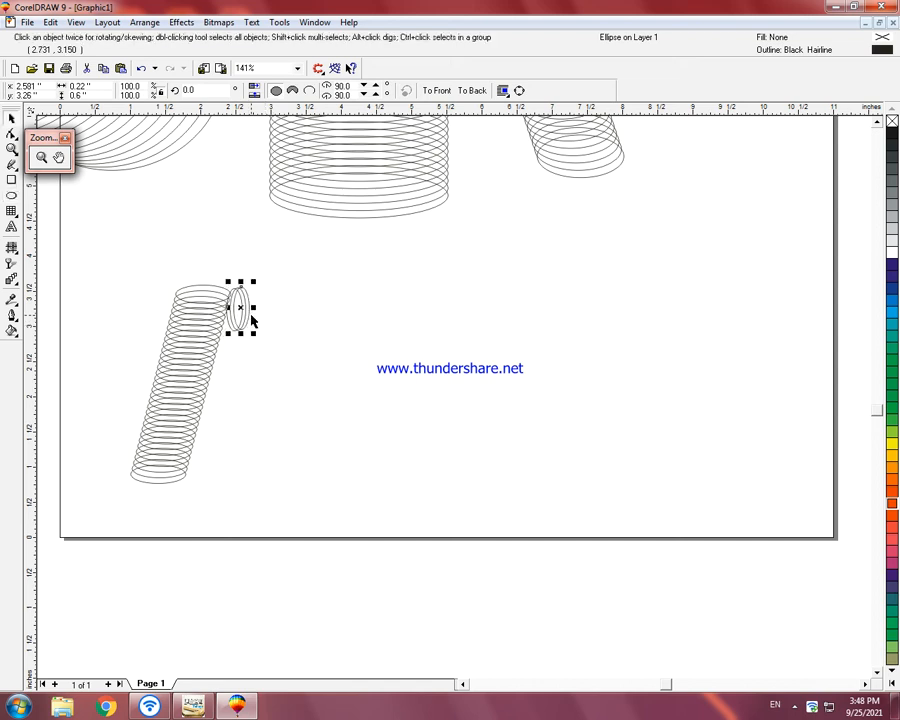
key("ctrl+d")
key("ctrl+d")
key("ctrl+d")
key("ctrl+d")
key("ctrl+d")
key("ctrl+d")
key("ctrl+d")
key("ctrl+d")
key("ctrl+d")
key("ctrl+d")
key("ctrl+d")
key("ctrl+d")
key("ctrl+d")
key("ctrl+d")
key("ctrl+d")
key("ctrl+d")
key("ctrl+d")
key("ctrl+d")
key("ctrl+d")
key("ctrl+d")
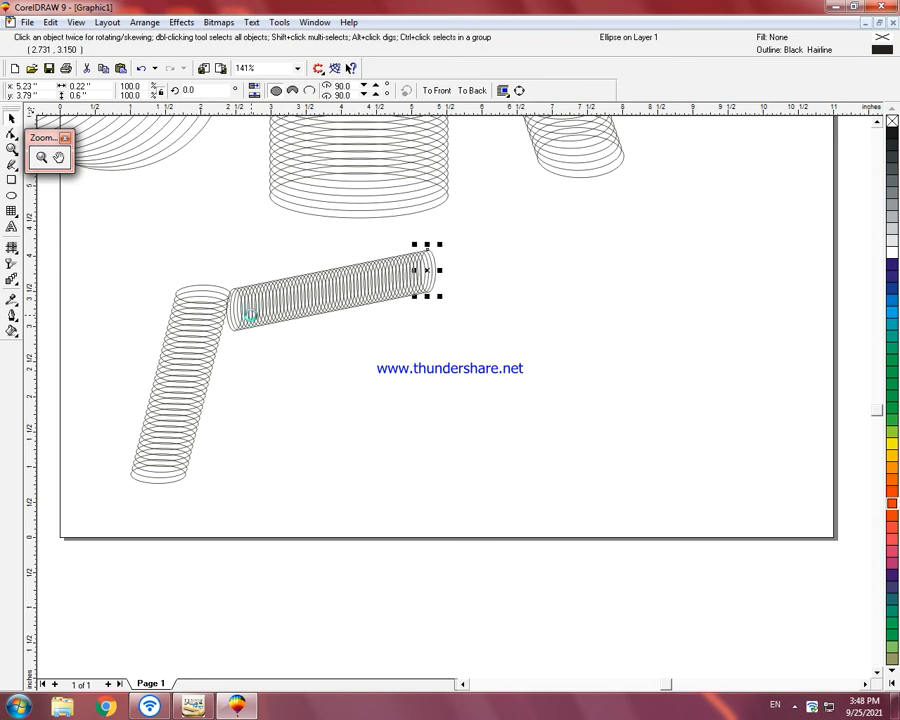
left_click(402, 341)
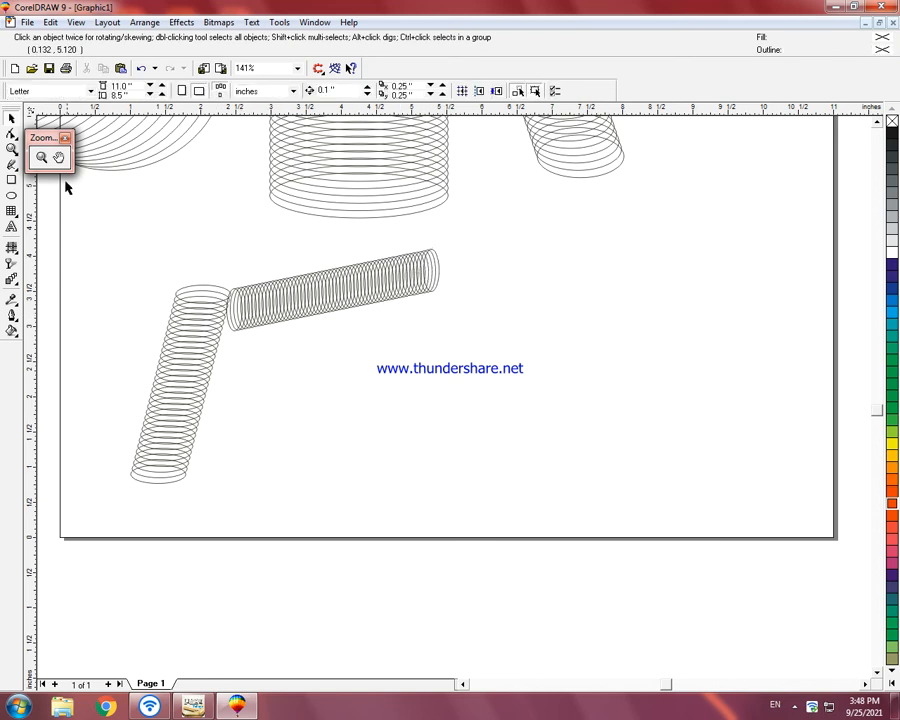
Step: Draw a flat ellipse about 0.9 by 0.25 inches under the tube's right end and repeat down-left copies into a second slanted column
left_click(11, 195)
left_click_drag(438, 278, 414, 309)
left_click(418, 303)
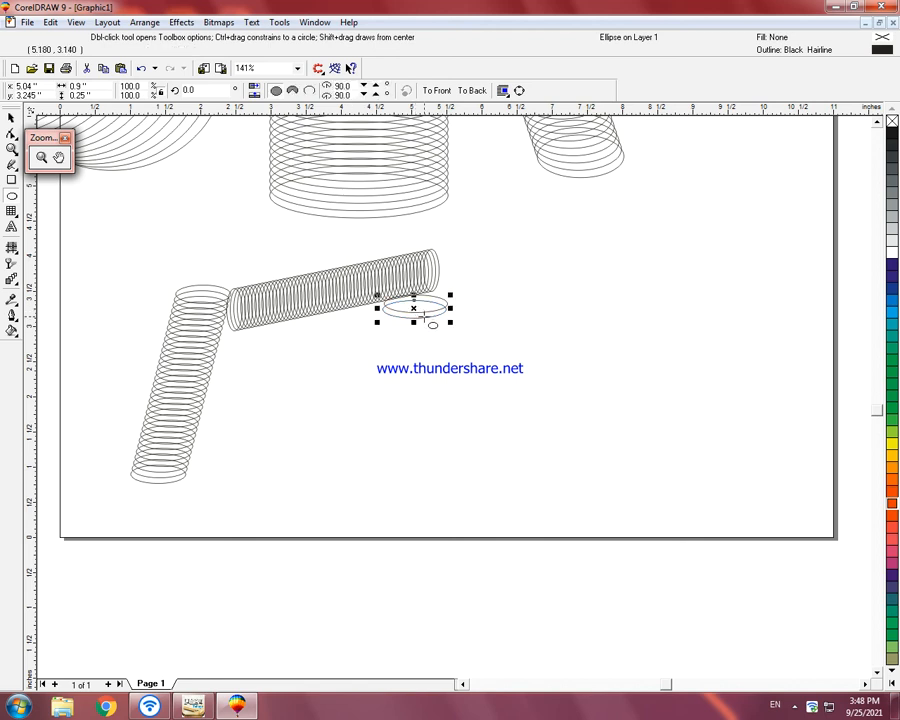
key("ctrl+r")
key("ctrl+r")
key("ctrl+r")
key("ctrl+r")
key("ctrl+r")
key("ctrl+r")
key("ctrl+r")
key("ctrl+r")
key("ctrl+r")
key("ctrl+r")
key("ctrl+r")
key("ctrl+r")
key("ctrl+r")
key("ctrl+r")
key("ctrl+r")
key("ctrl+r")
key("ctrl+r")
key("ctrl+r")
key("ctrl+r")
key("ctrl+r")
key("ctrl+r")
key("ctrl+r")
key("ctrl+r")
key("ctrl+r")
key("ctrl+r")
key("ctrl+r")
key("ctrl+r")
key("ctrl+r")
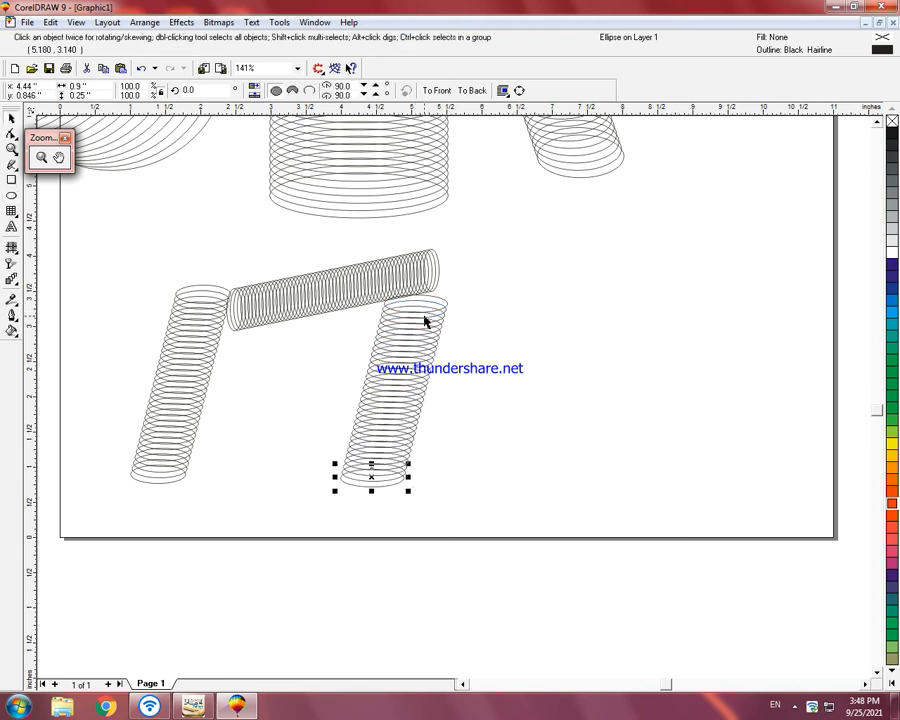
left_click(305, 360)
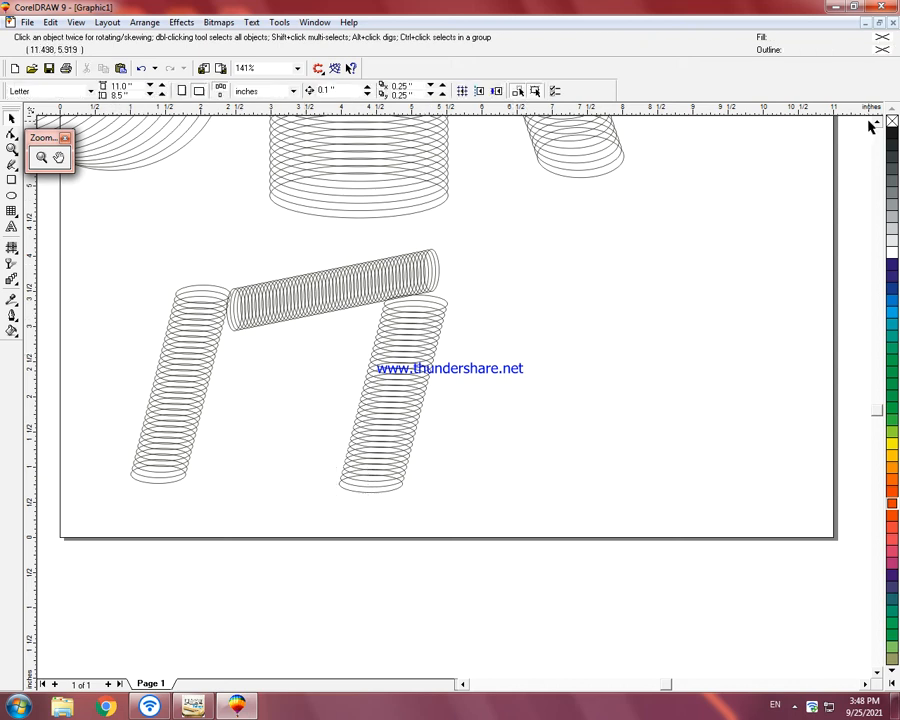
Step: Draw an upright ellipse about 0.62 by 1.28 inches right of the tube and repeat copies of it down and right
left_click(11, 195)
left_click_drag(537, 215, 580, 305)
left_click_drag(558, 257, 564, 268)
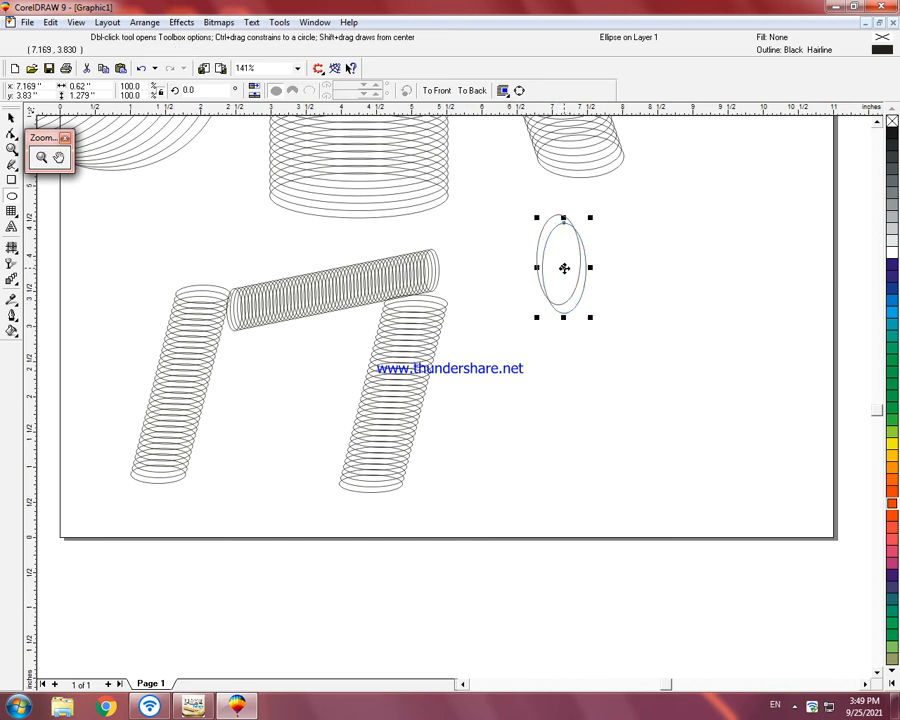
key("ctrl+r")
key("ctrl+r")
key("ctrl+r")
key("ctrl+r")
key("ctrl+r")
key("ctrl+r")
key("ctrl+r")
key("ctrl+r")
key("ctrl+r")
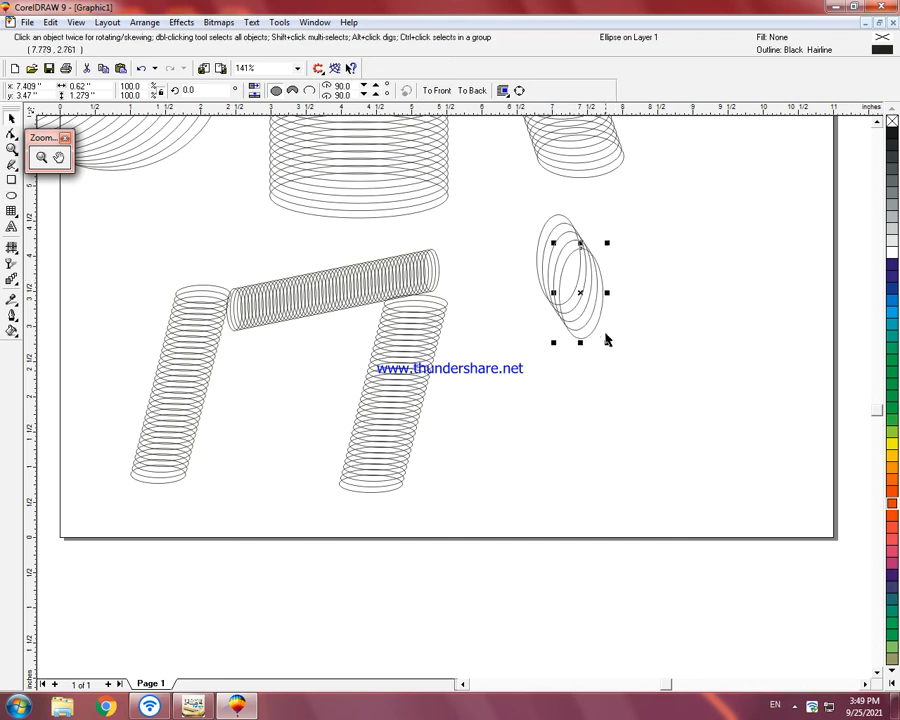
Step: Fill the first four ellipses of the slanted stack, from its upper end, with blue, green, yellow and orange
left_click(557, 224)
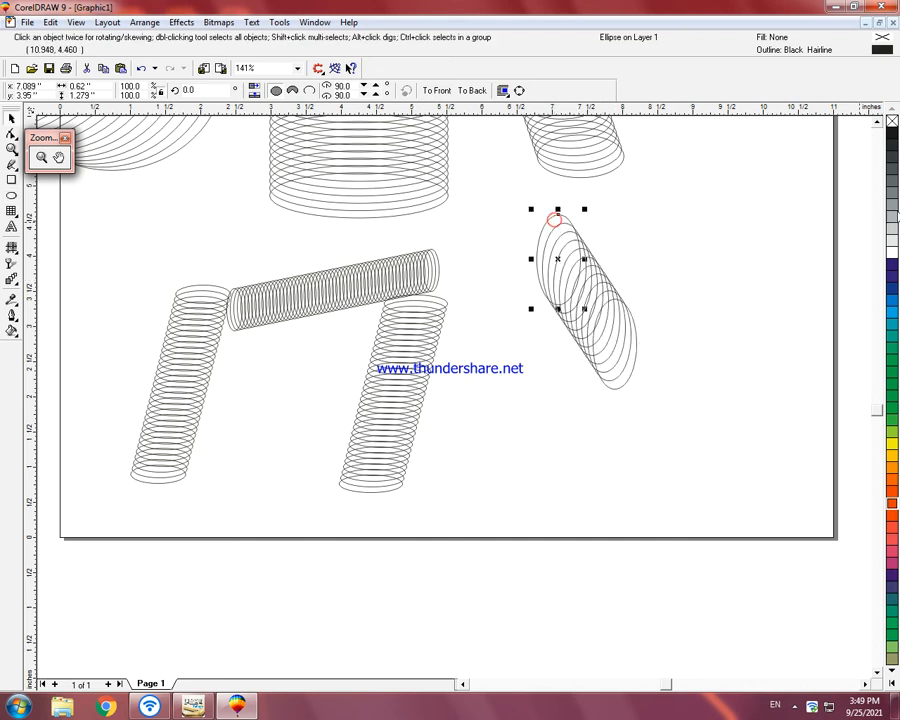
left_click(891, 300)
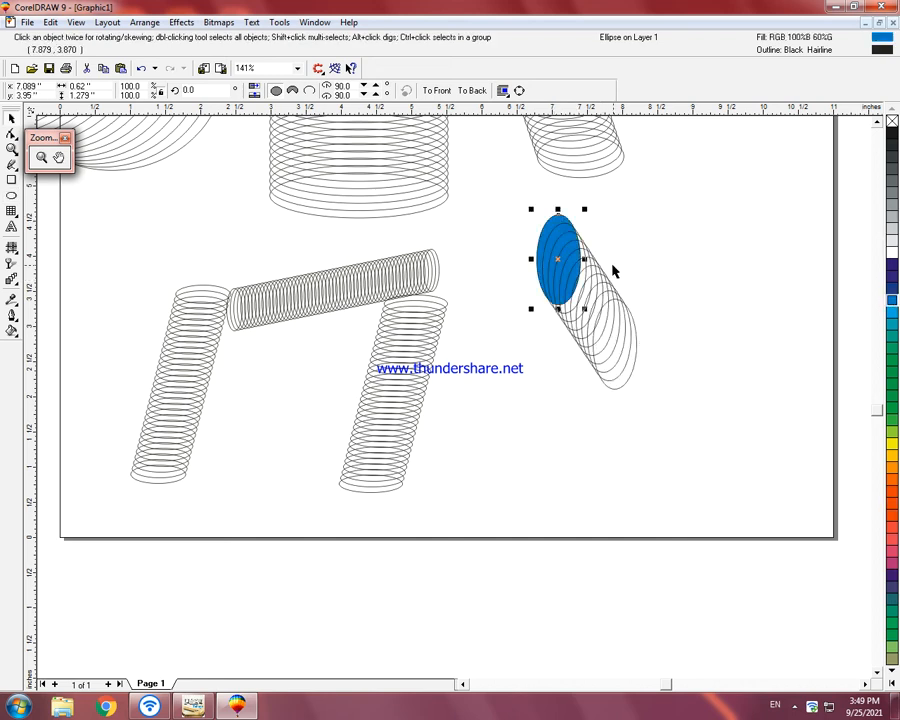
left_click(562, 225)
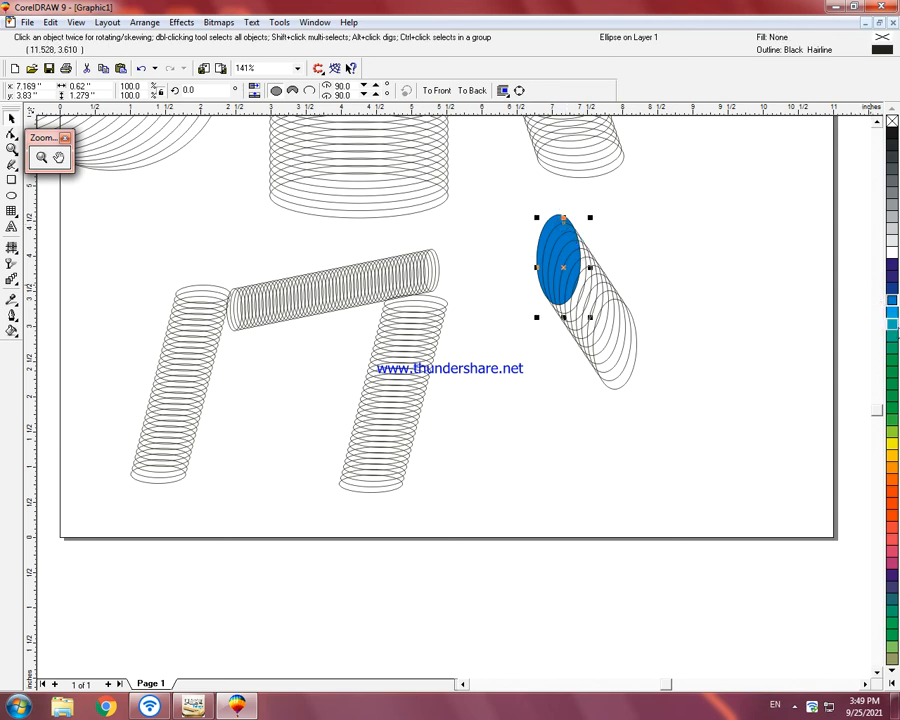
left_click(892, 349)
left_click(569, 237)
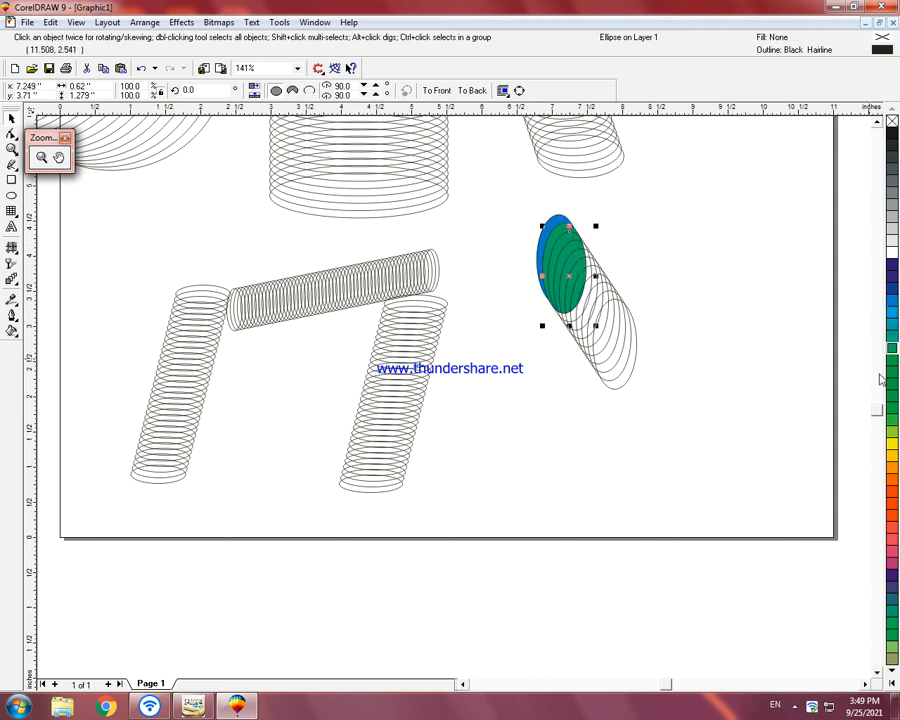
left_click(892, 443)
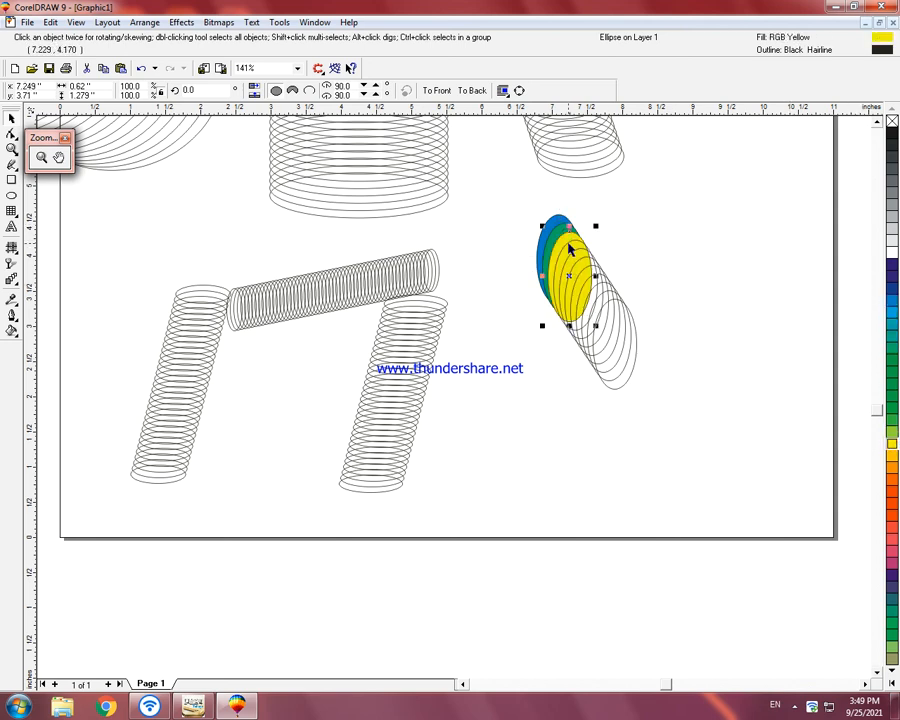
left_click(569, 244)
left_click(892, 483)
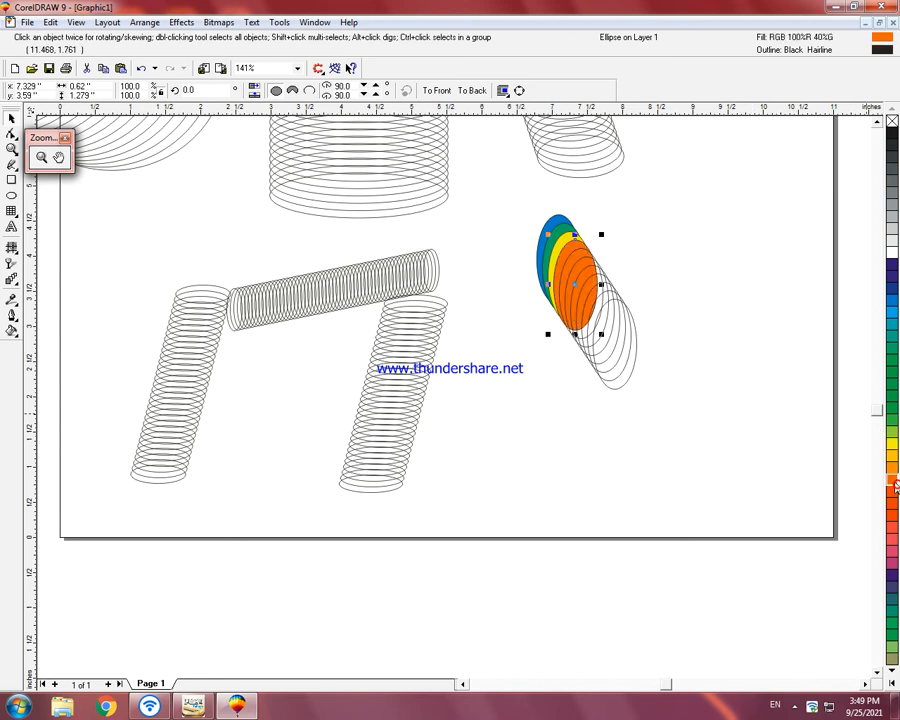
Step: Fill the fifth, sixth and seventh ellipses of the stack with red-orange, yellow and dark purple
left_click(598, 262)
left_click(892, 514)
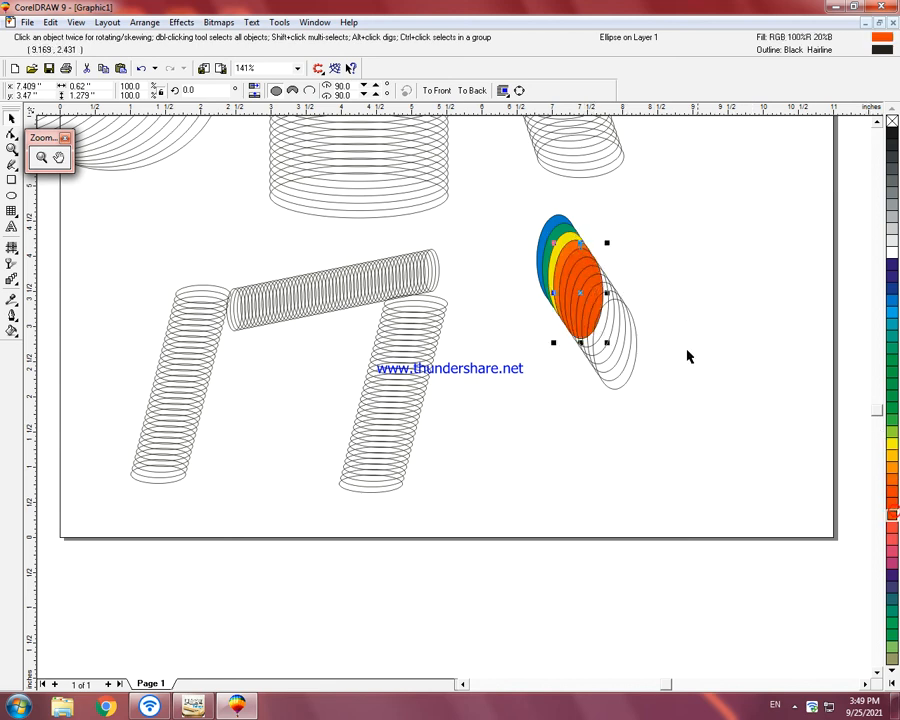
left_click(581, 262)
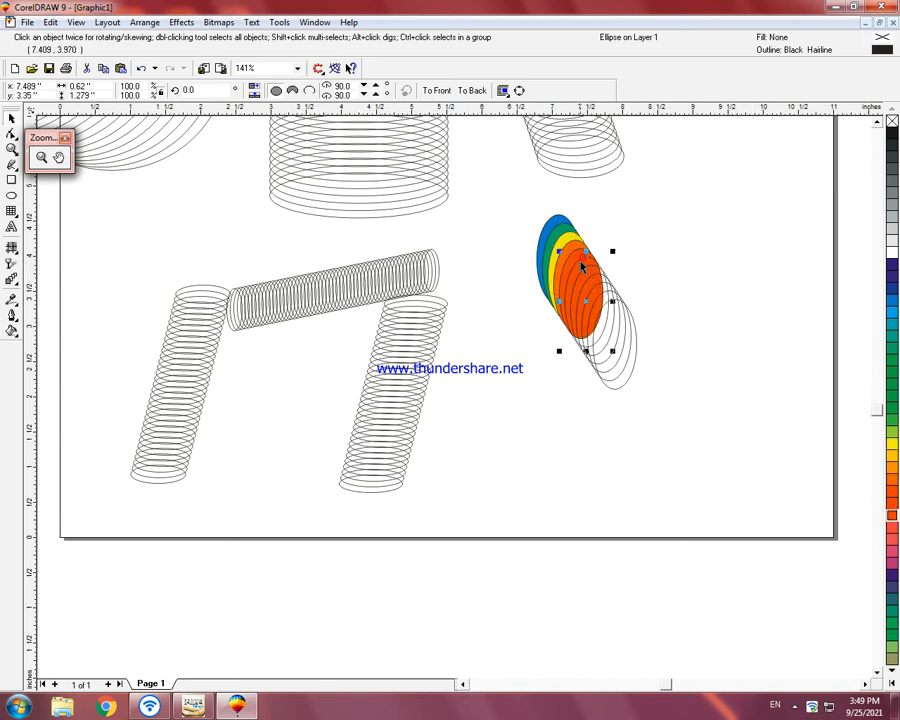
left_click(891, 443)
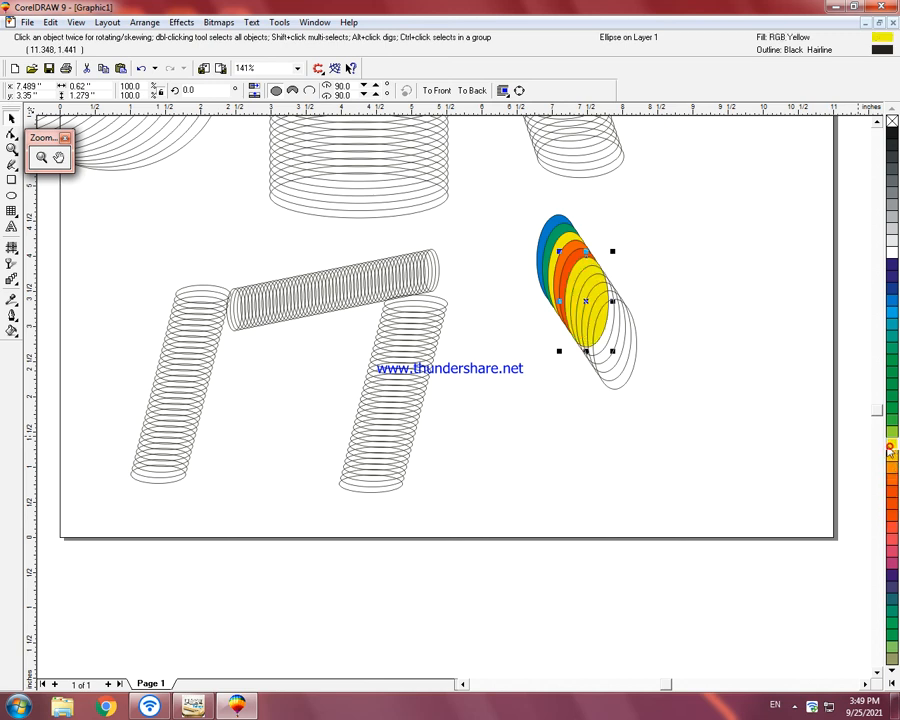
left_click(590, 270)
left_click(891, 575)
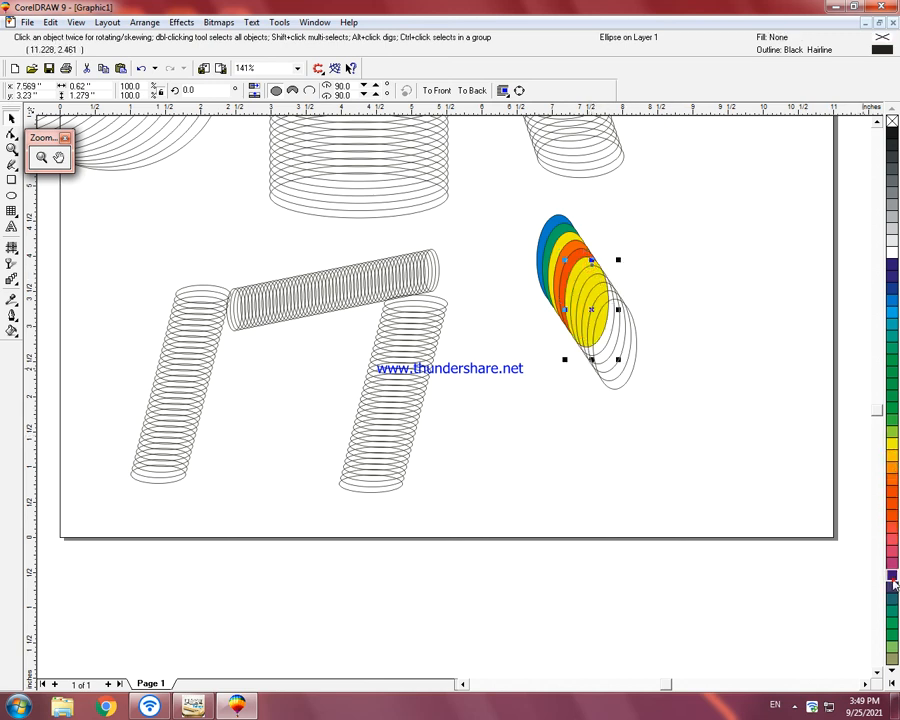
Step: Fill the ninth ellipse of the stack with red and the tenth with 20% black
left_click(610, 287)
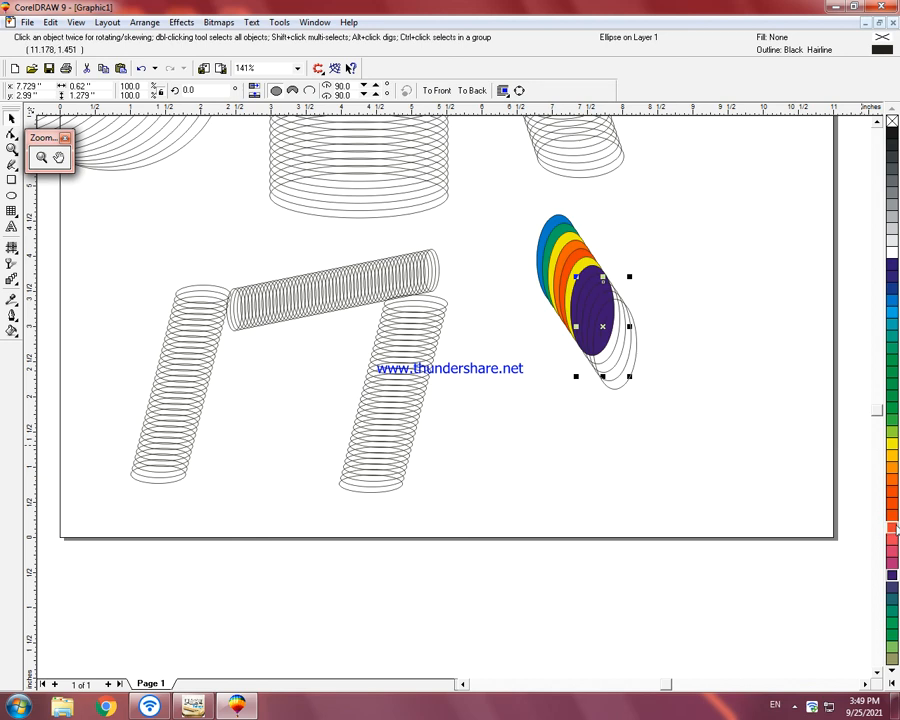
left_click(891, 505)
left_click(622, 293)
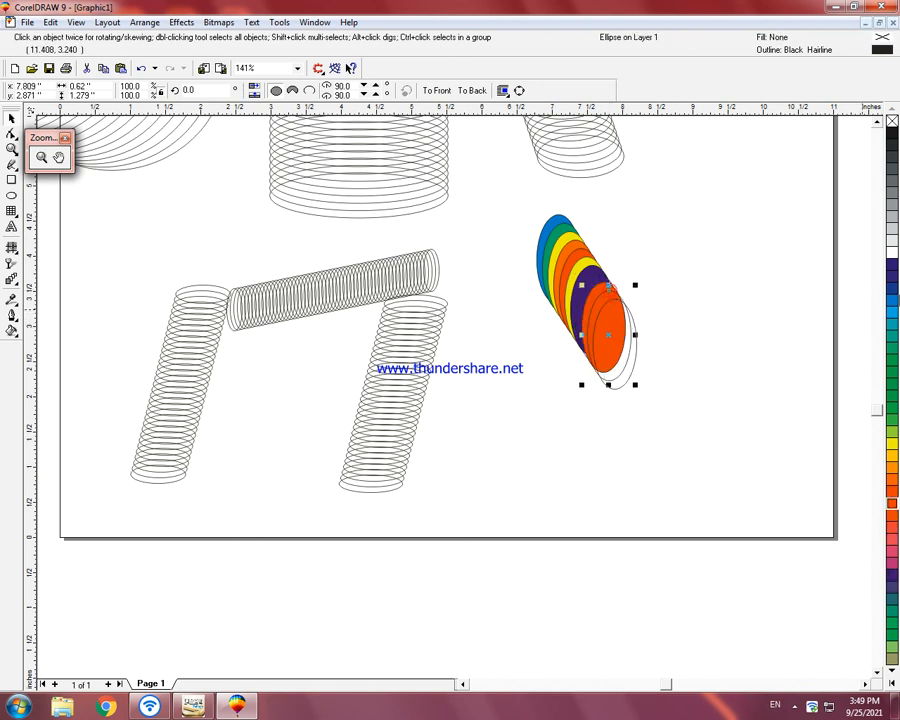
left_click(892, 230)
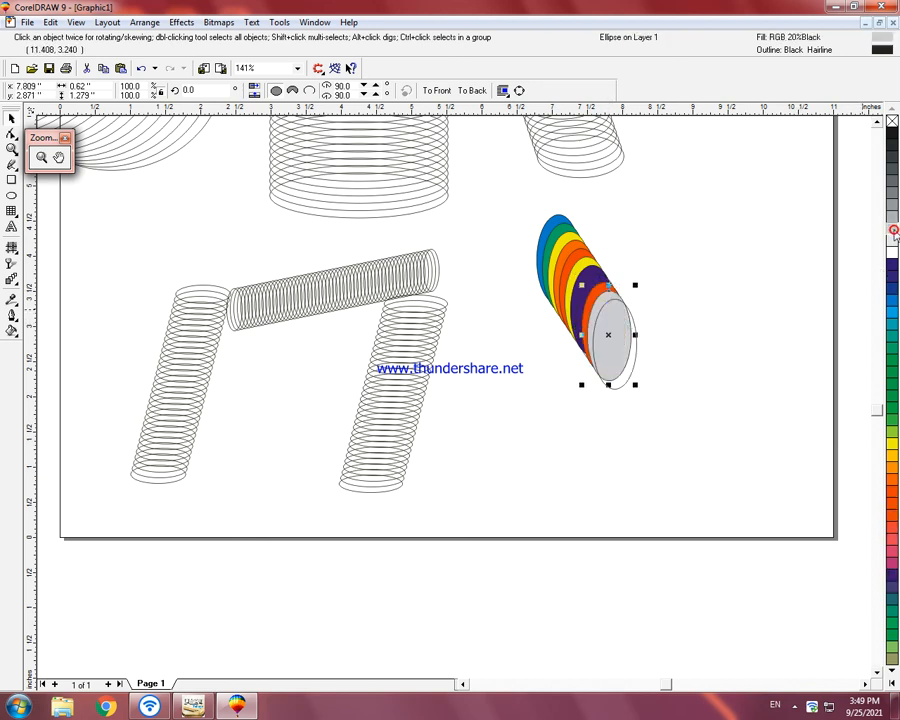
Step: Recolor the ninth ellipse of the stack white and the tenth light blue
left_click(626, 313)
left_click(619, 300)
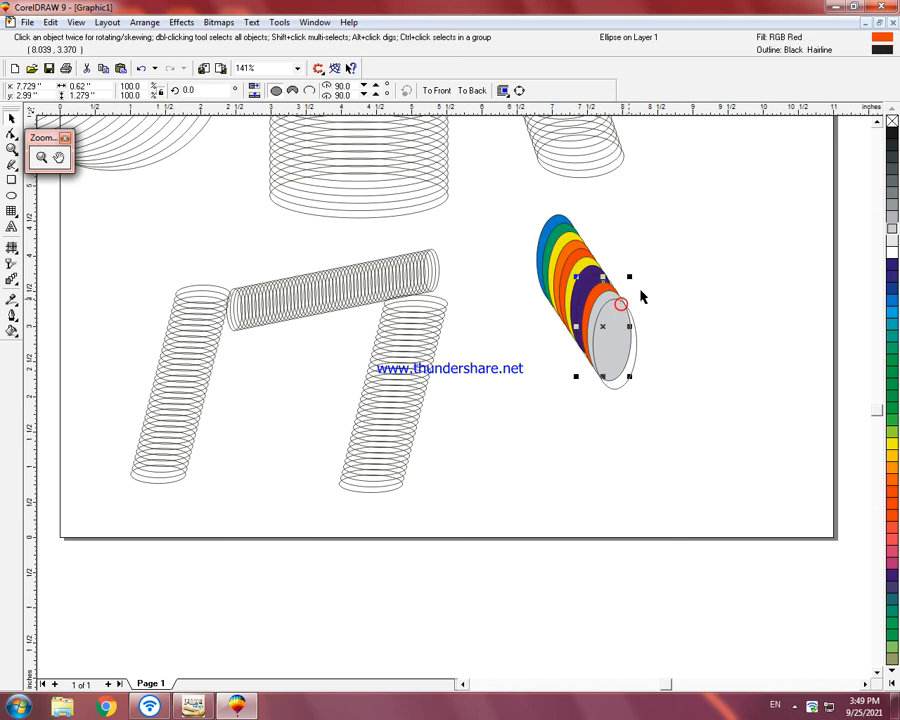
left_click(892, 245)
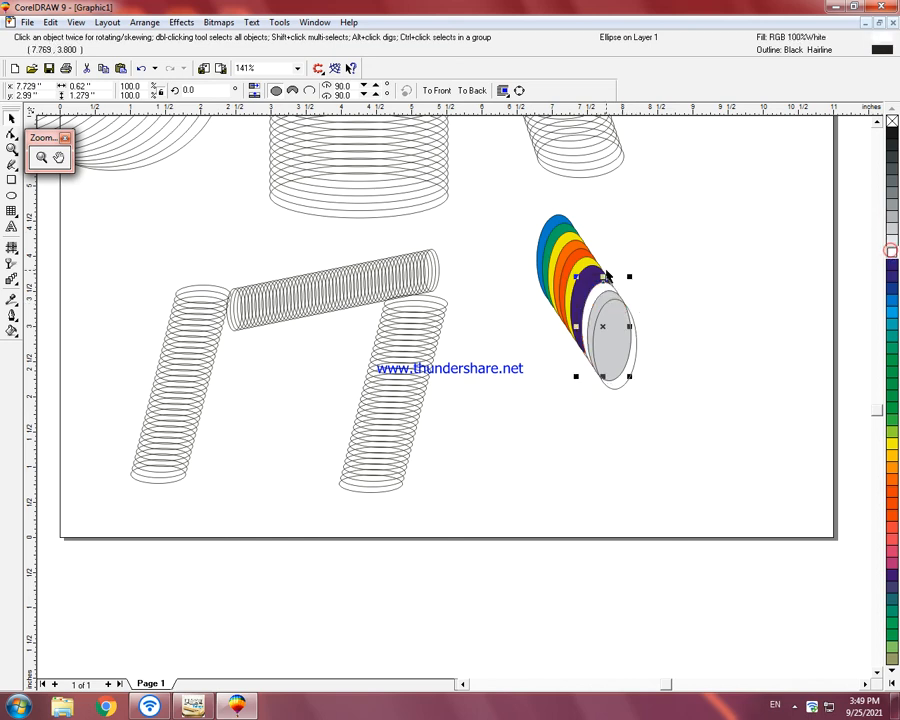
left_click(613, 296)
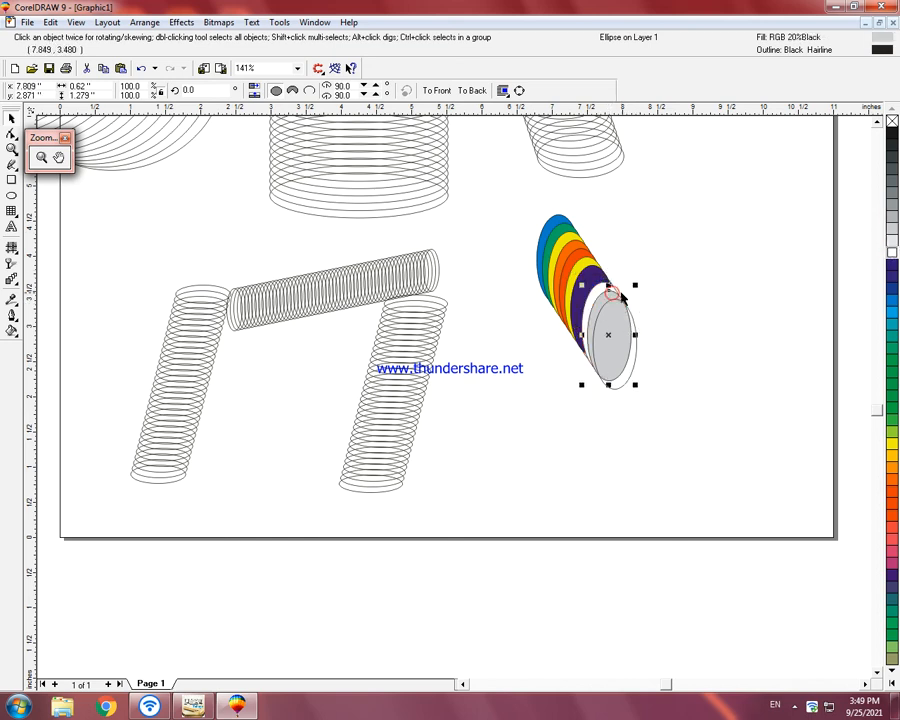
left_click(892, 312)
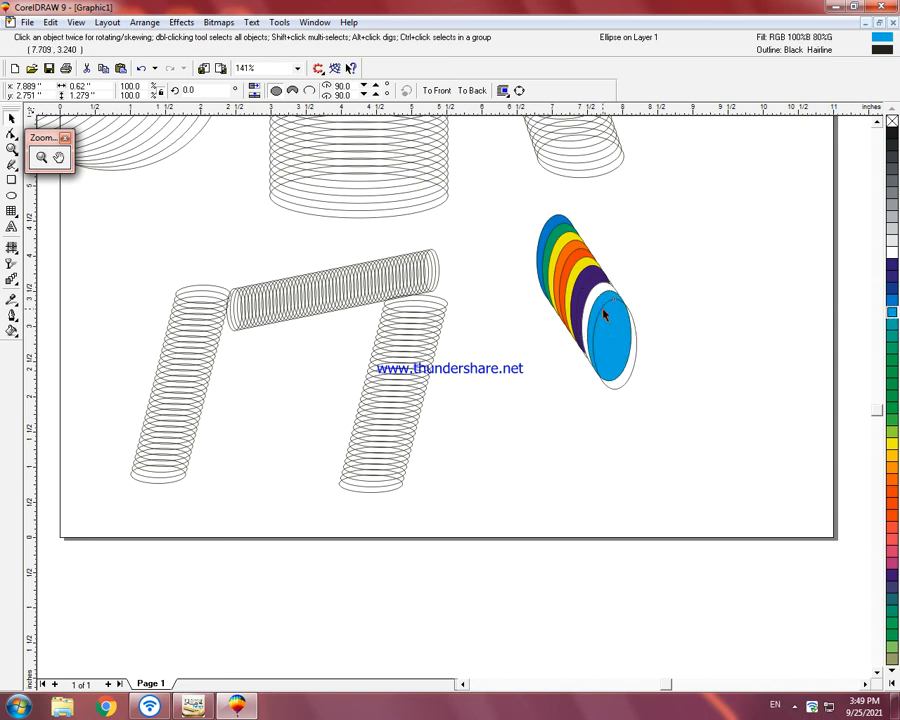
Step: Fill the lowest ellipse of the stack with black and recolor the fifth one white
left_click(596, 305)
left_click(892, 137)
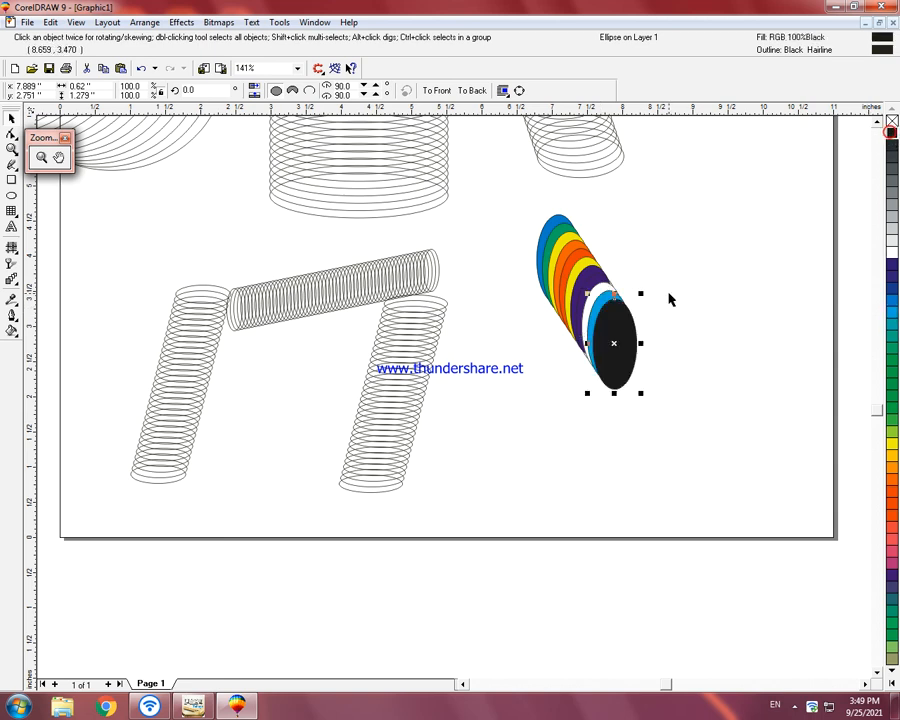
left_click(580, 257)
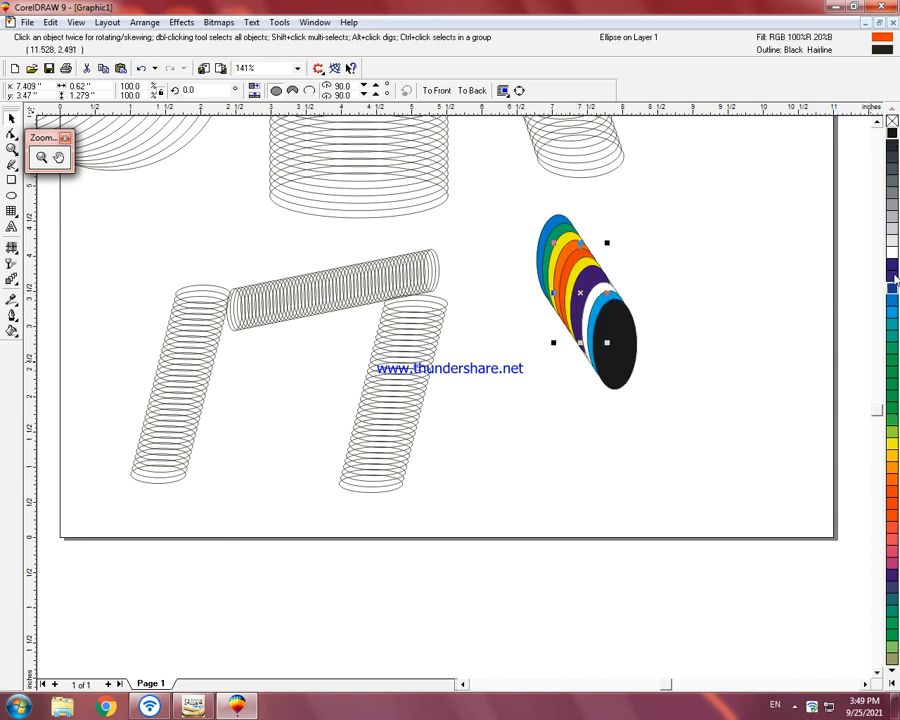
left_click(480, 204)
Step: Scale the whole colored stack down to about 1.2 by 2.12 inches and move it down and left
left_click_drag(521, 210, 683, 408)
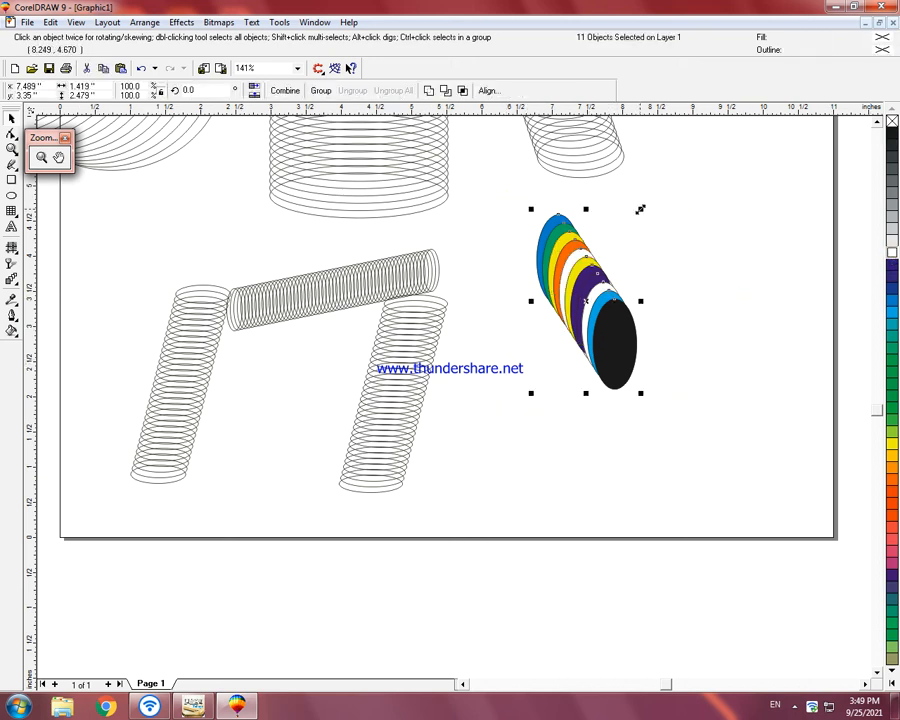
left_click_drag(640, 209, 633, 222)
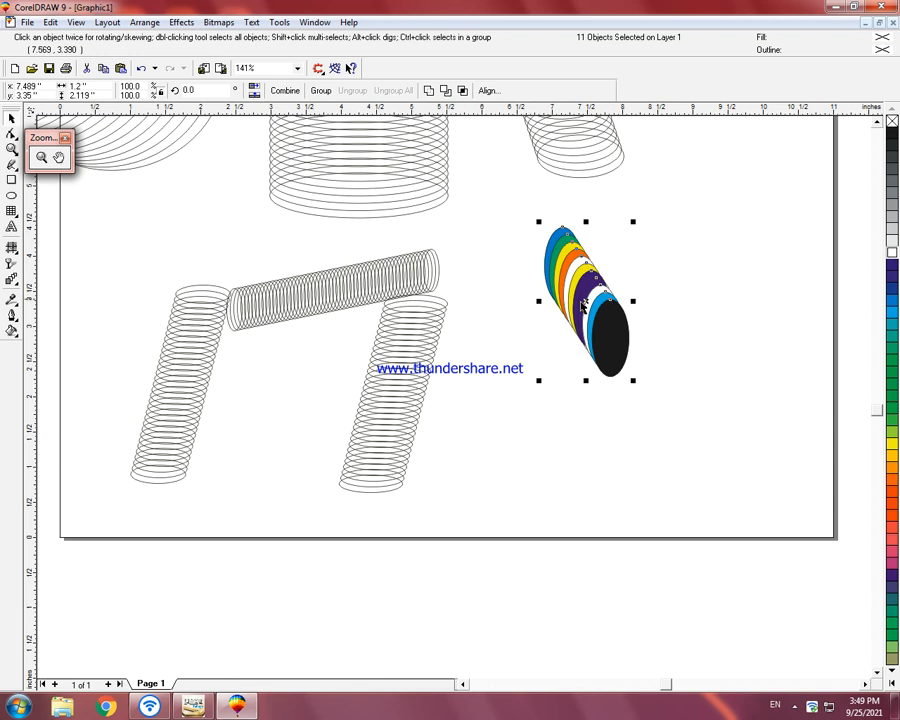
left_click_drag(584, 304, 541, 338)
Step: Rotate the colored stack clockwise to about 335.8 degrees so it stands nearly upright
left_click(579, 404)
left_click_drag(594, 416, 555, 435)
left_click(640, 389)
Step: Group all eleven ellipses of the rotated colored stack
left_click(551, 326)
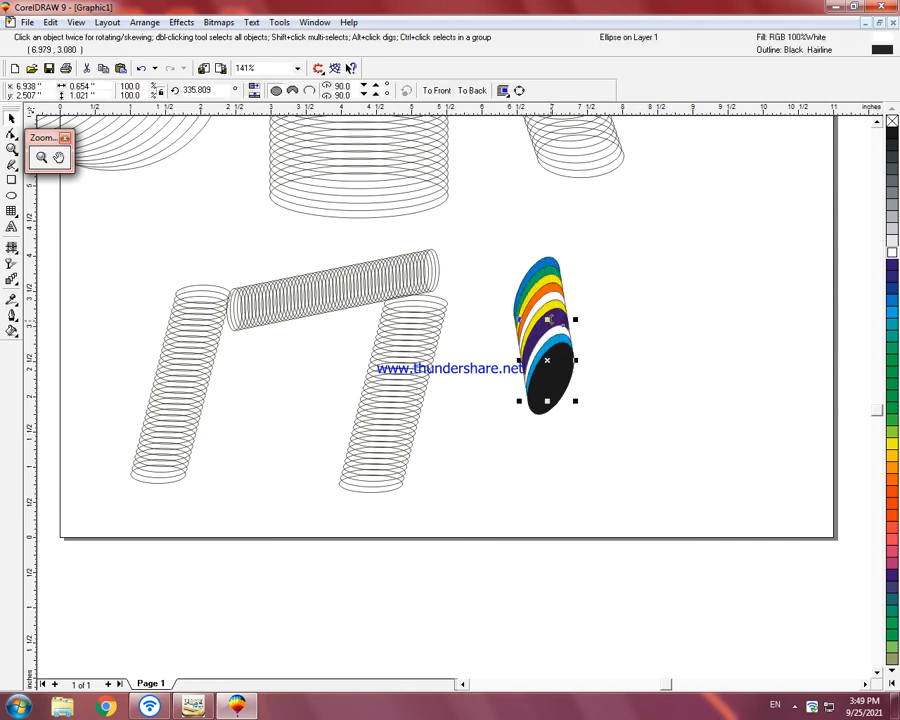
left_click_drag(489, 217, 607, 423)
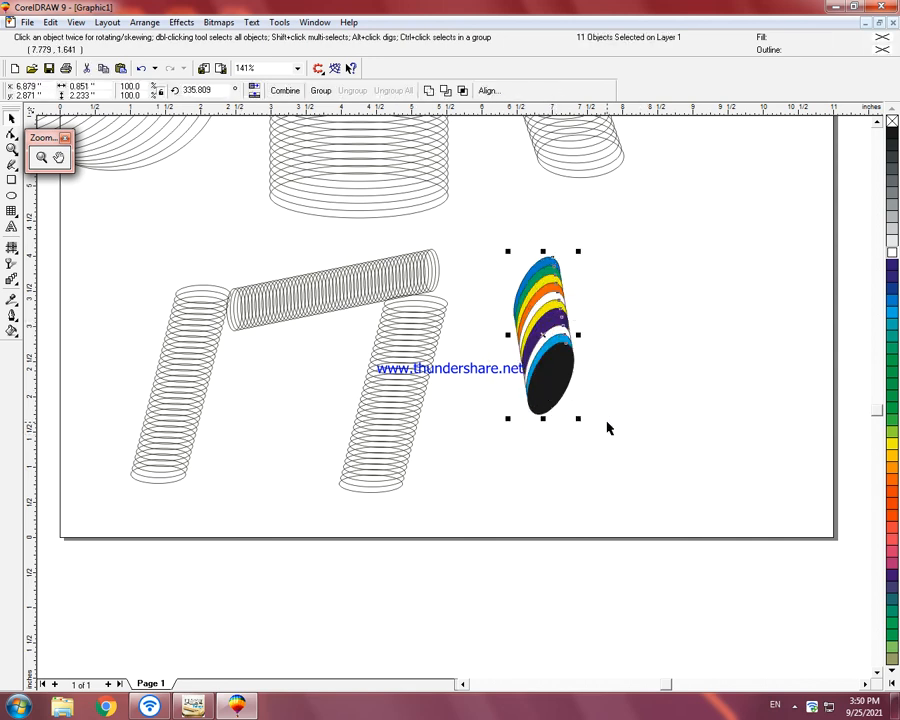
key("ctrl+d")
key("ctrl+z")
key("ctrl+g")
Step: Copy the grouped stack three times to the right, the first about 1.05 inches away, roughly level along a horizontal guideline
left_click_drag(541, 334, 615, 323)
key("ctrl+z")
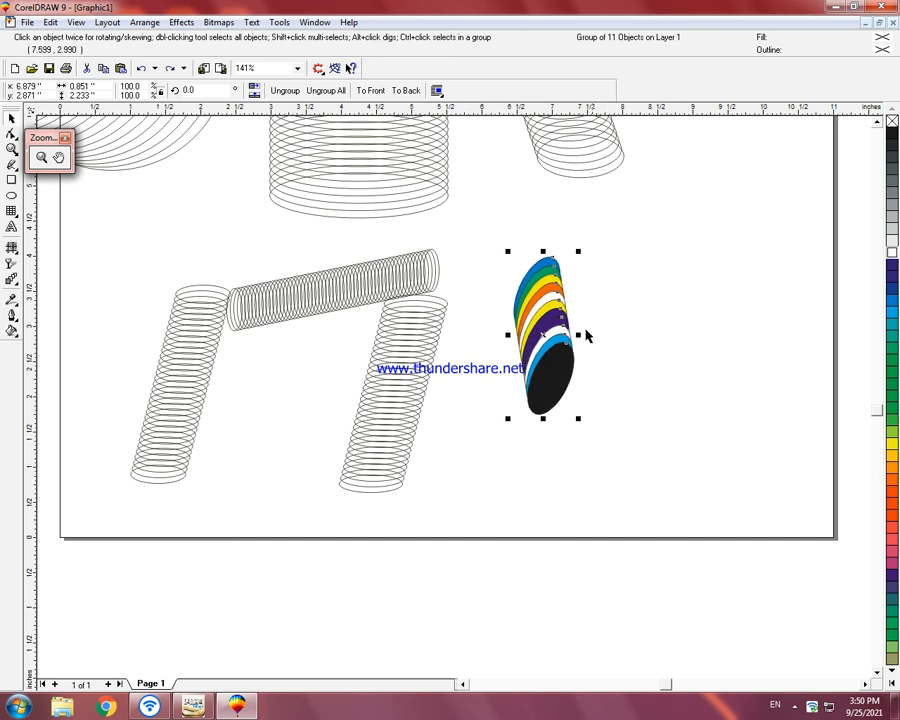
left_click_drag(551, 346, 618, 329)
right_click(618, 329)
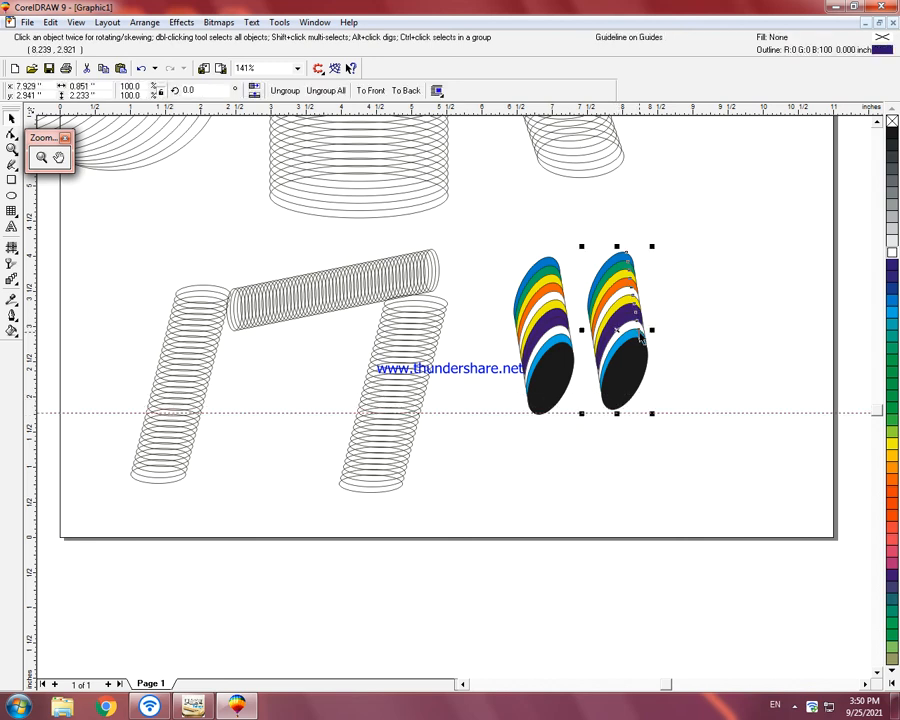
key("Down")
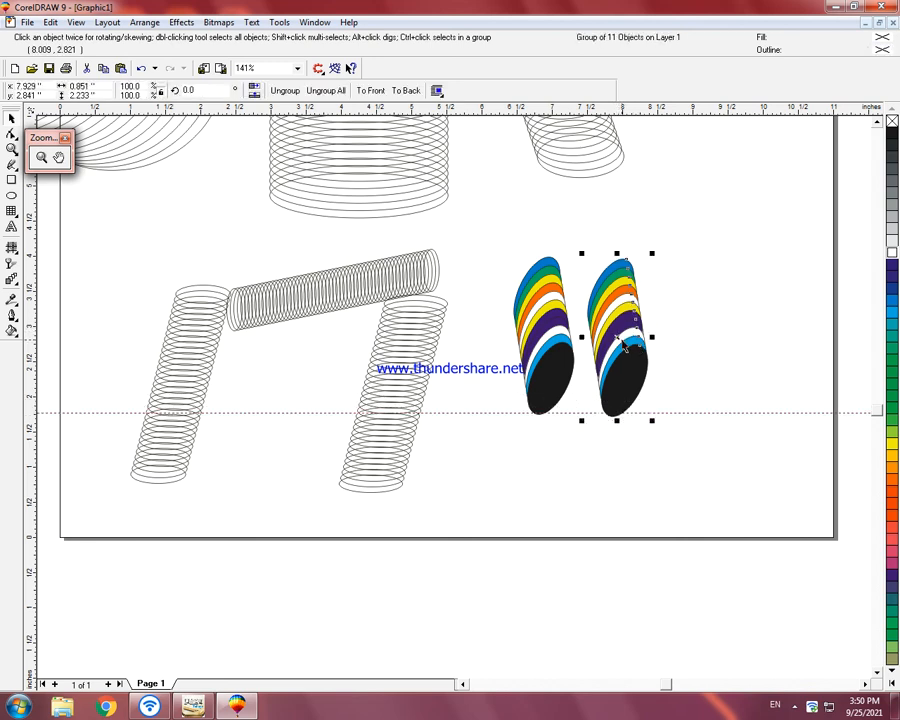
key("Up")
key("Down")
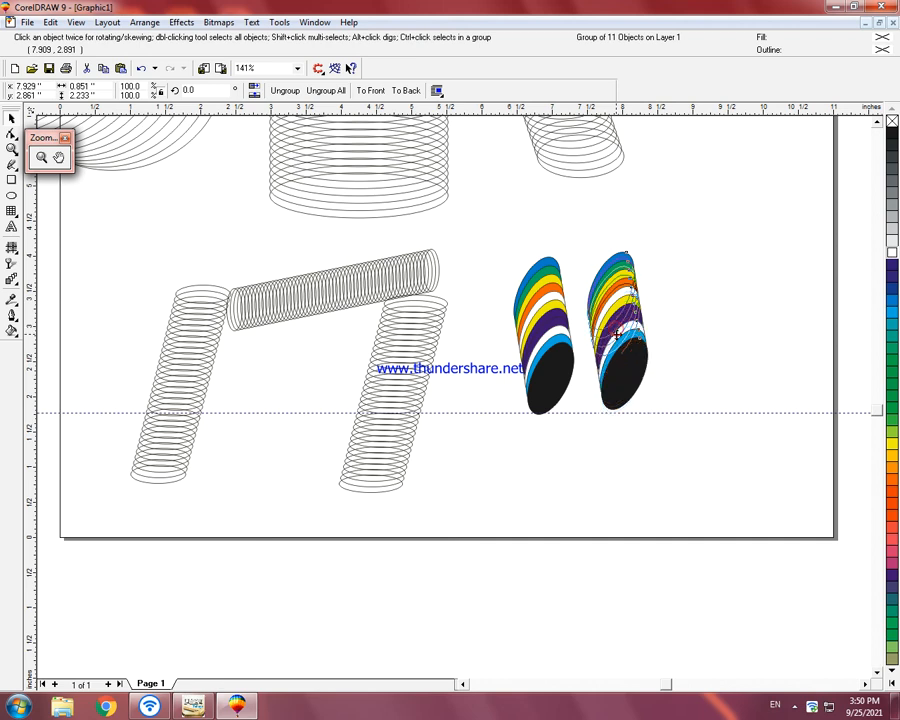
left_click_drag(617, 336, 774, 340)
left_click(717, 466)
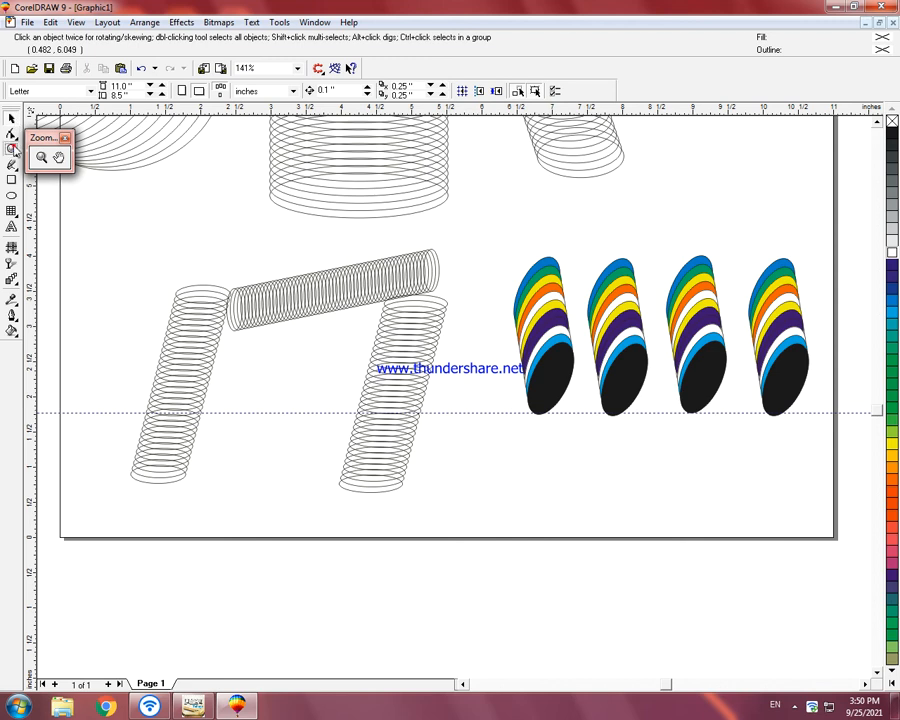
Step: Delete the object to the right of the Urdu title
left_click(14, 150)
left_click(10, 120)
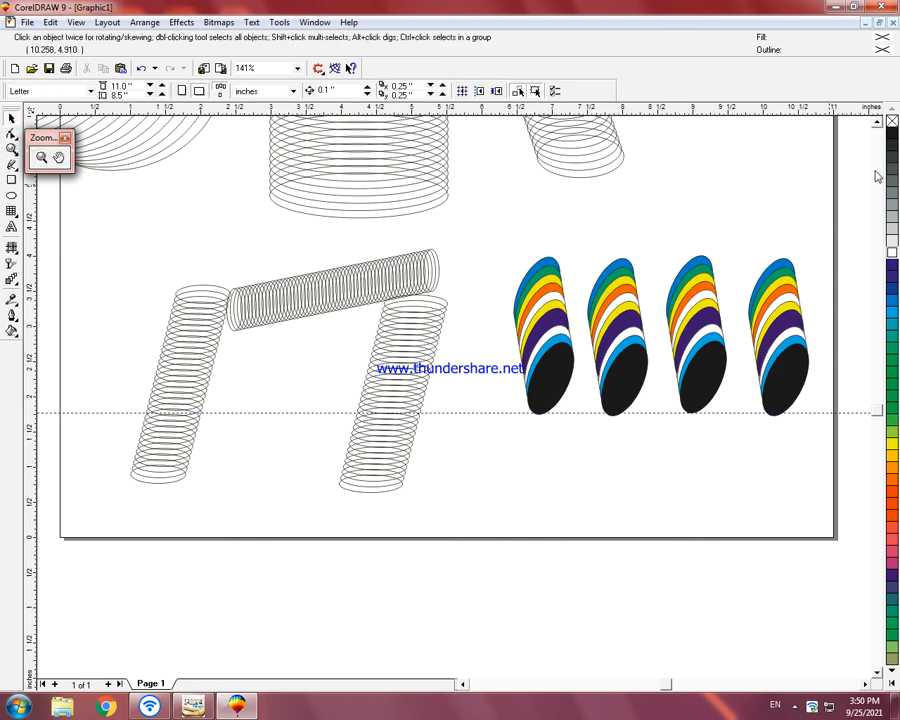
key("F4")
left_click(594, 261)
key("Delete")
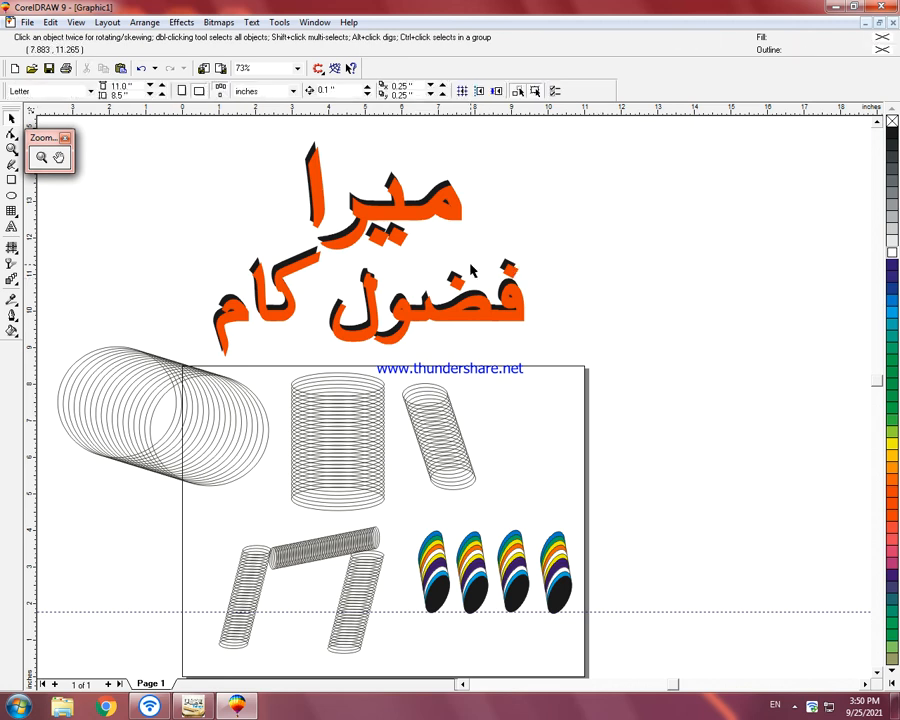
key("F4")
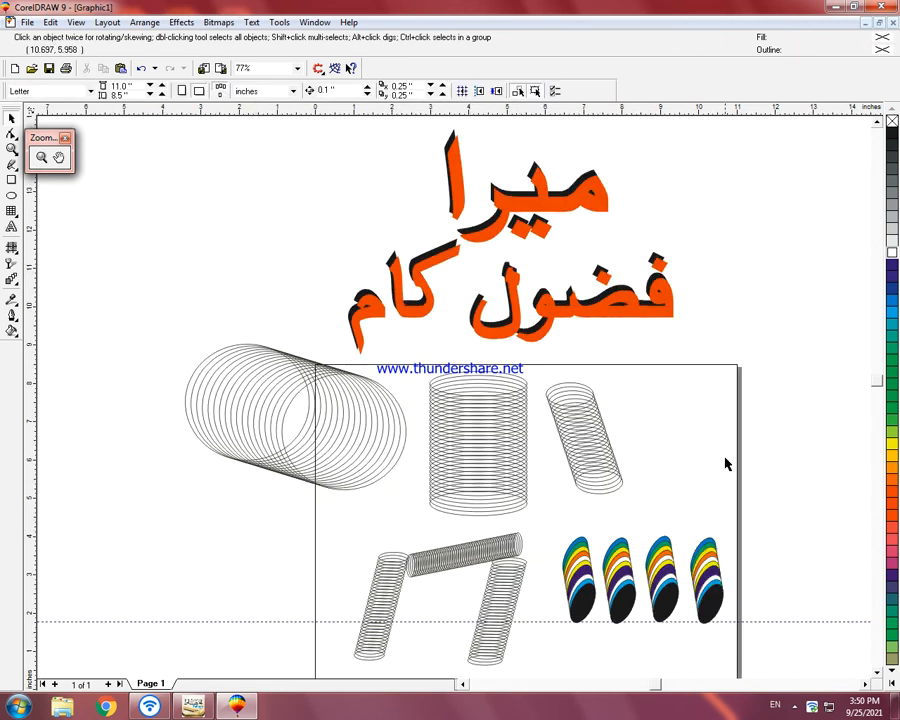
Step: Draw an ellipse about 2.2 by 2.1 inches below the large tube and turn it into a 0 to 270 degree pie
left_click(12, 195)
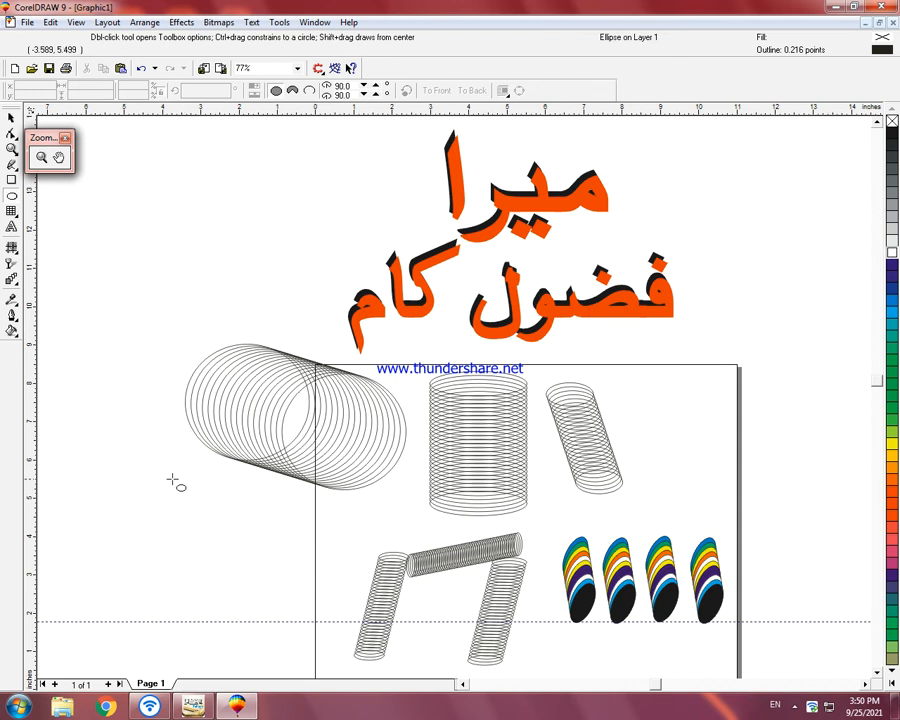
left_click_drag(167, 477, 252, 556)
left_click(293, 92)
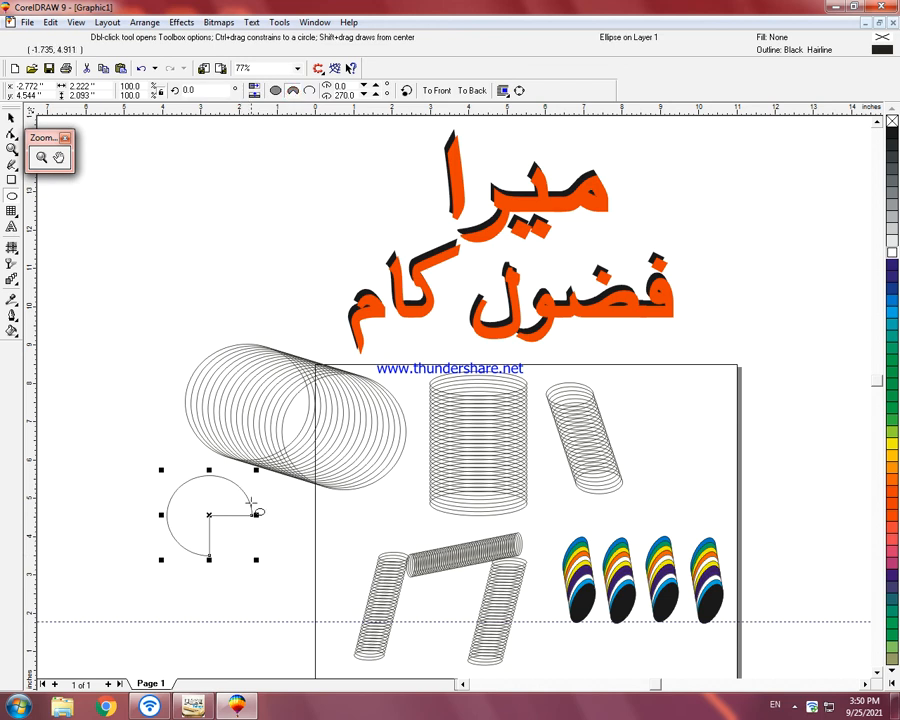
Step: Move the pie shape left, repeat copies of it down and right into a stack, and close the floating Zoom toolbar
left_click_drag(208, 515, 143, 512)
right_click(143, 512)
key("ctrl+r")
key("ctrl+r")
key("ctrl+r")
key("ctrl+r")
key("ctrl+r")
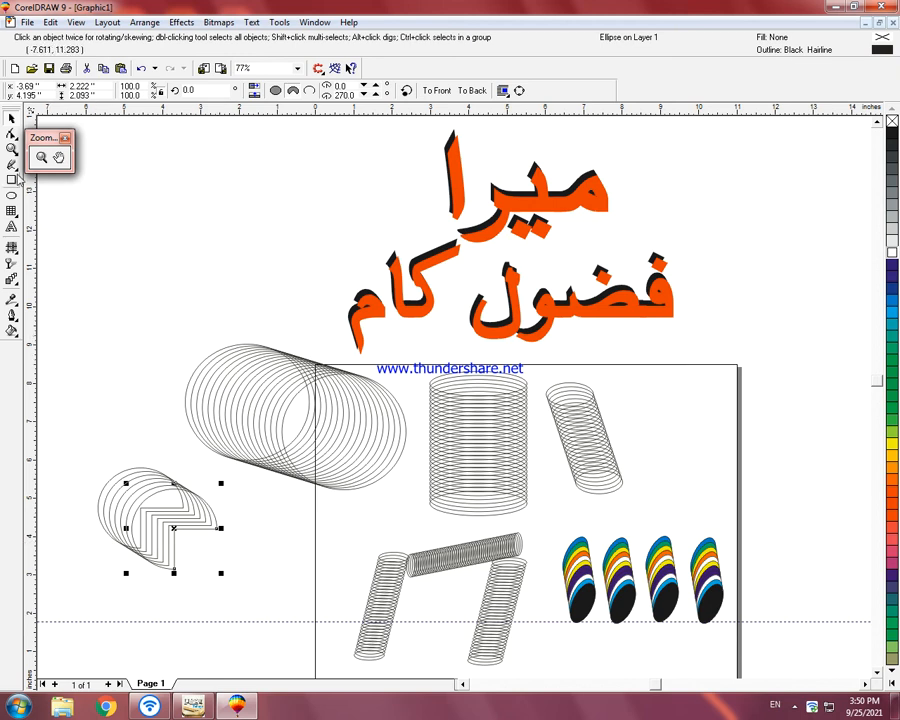
left_click(64, 140)
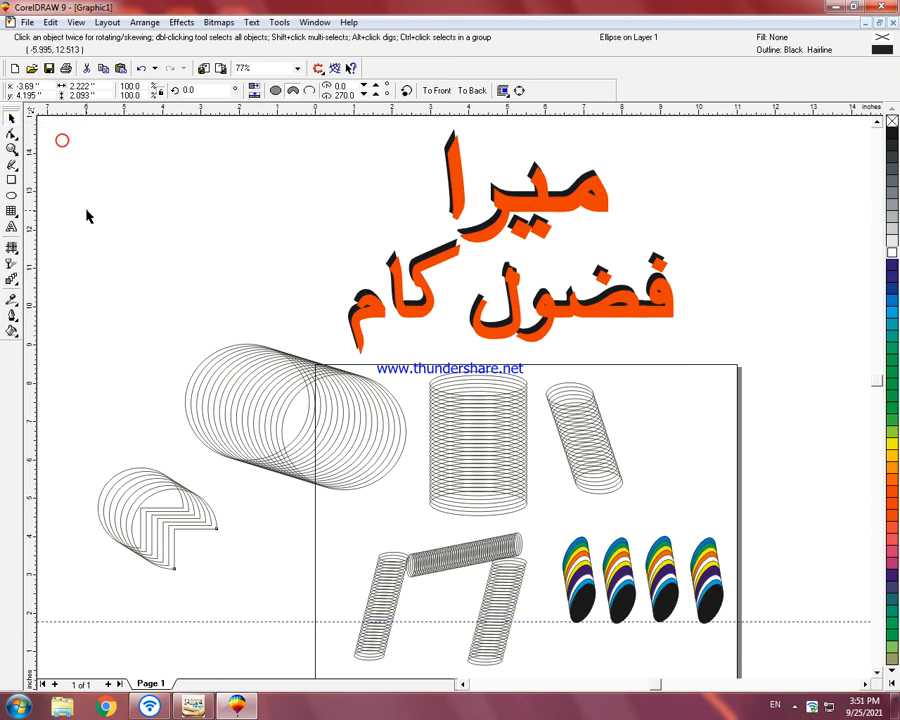
Step: Select all seven stacked pie copies, shift them slightly down and right, and group them
left_click(86, 210)
left_click_drag(155, 553, 212, 584)
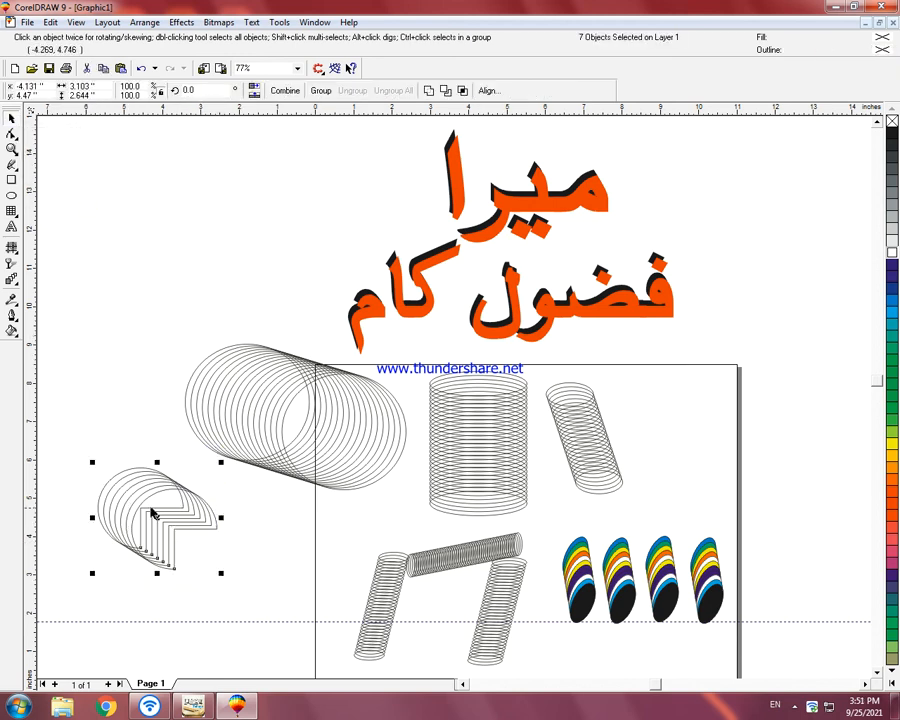
left_click_drag(157, 519, 177, 537)
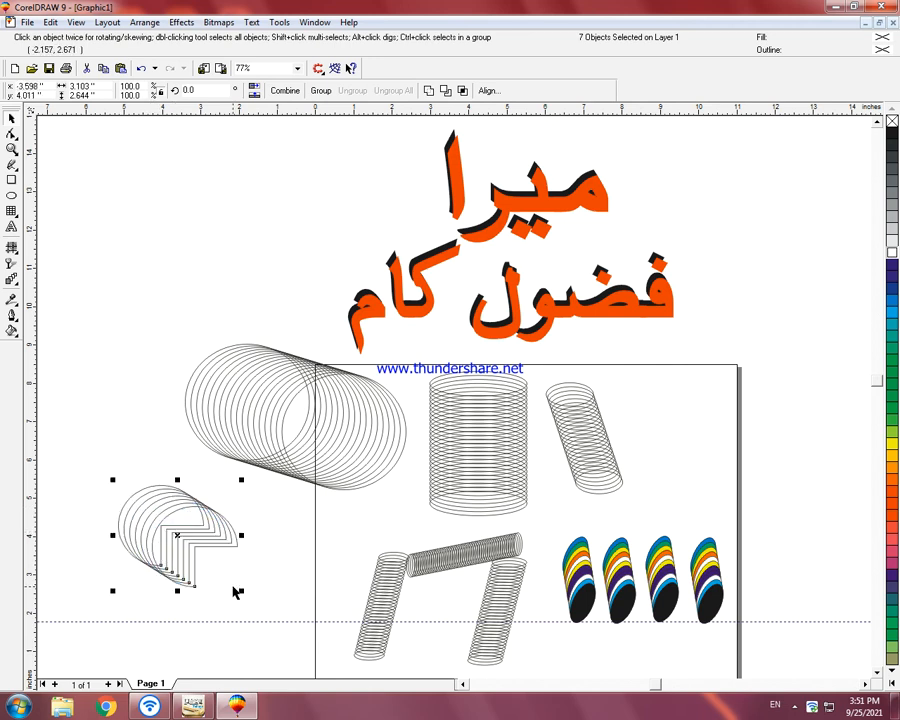
key("ctrl+d")
key("ctrl+z")
key("ctrl+s")
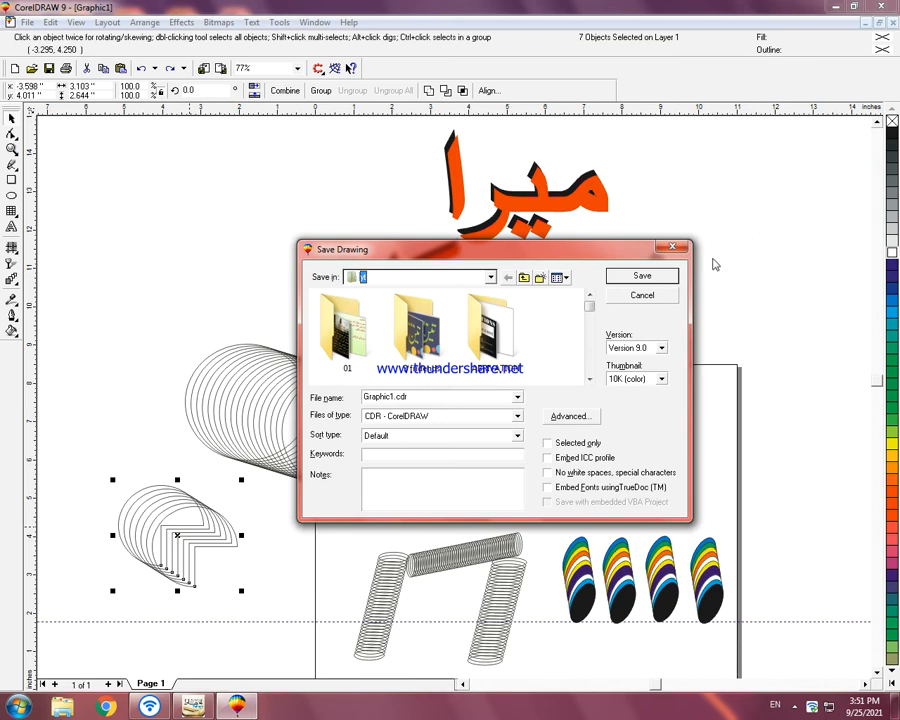
left_click(642, 295)
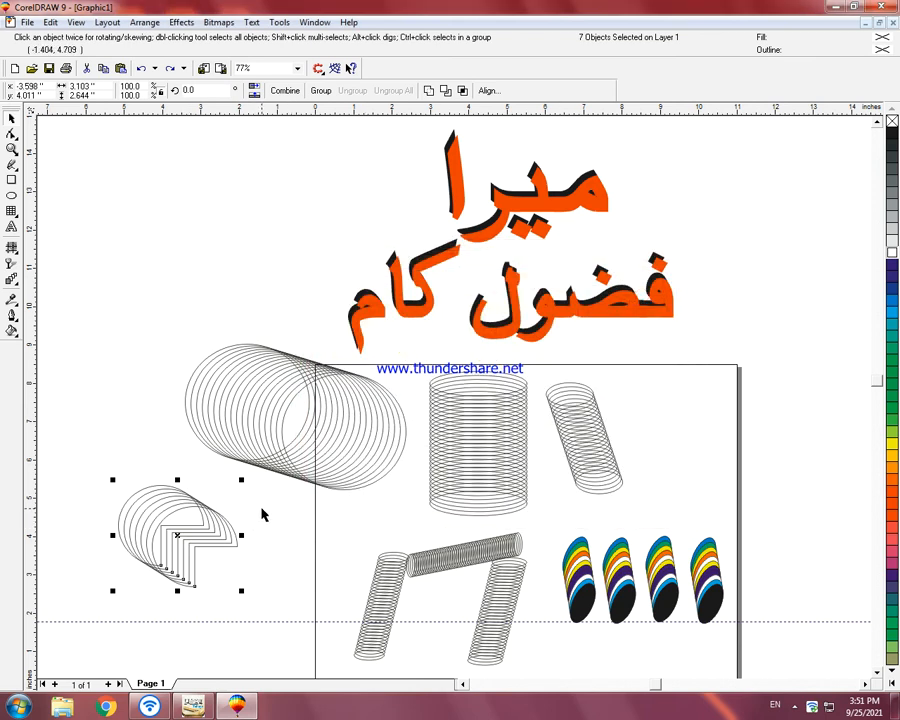
key("ctrl+g")
Step: Move the pie group above the large tube, place a copy to its right and rotate the copy to about 205 degrees
left_click_drag(178, 535, 274, 187)
left_click(294, 183)
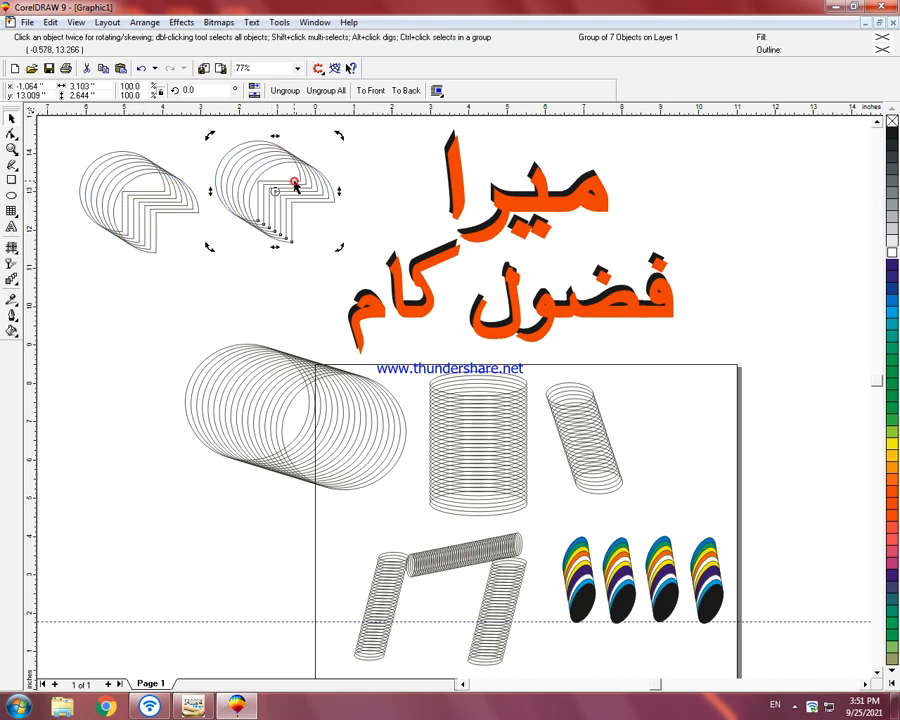
left_click_drag(337, 135, 237, 281)
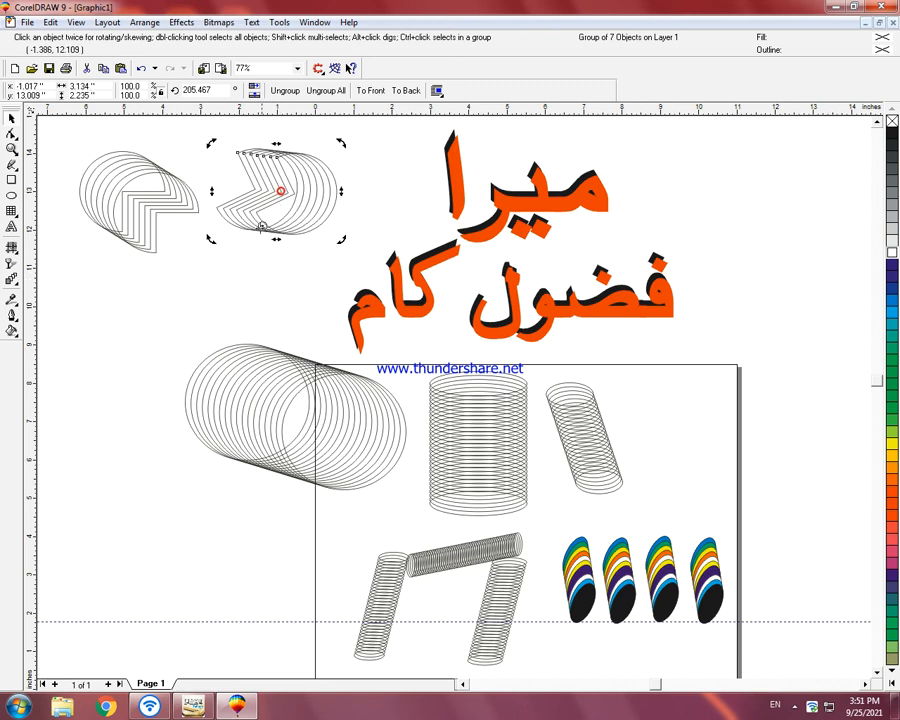
Step: Move the rotated copy down and left against the first pie group and turn it to about 189 degrees
left_click(286, 195)
left_click_drag(283, 196, 240, 249)
left_click(235, 288)
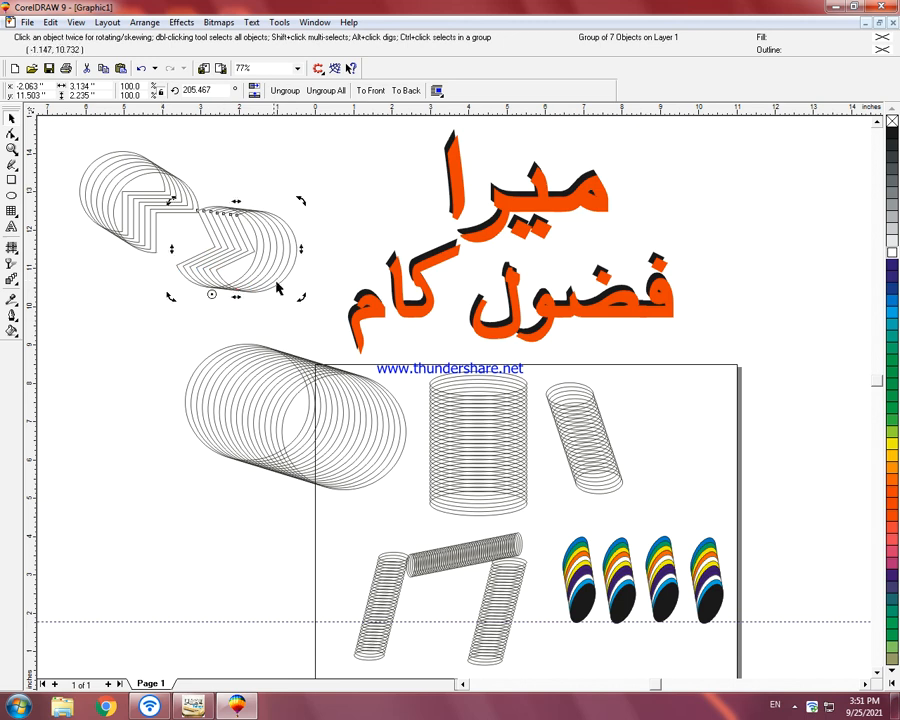
left_click_drag(297, 294, 259, 312)
left_click(255, 258)
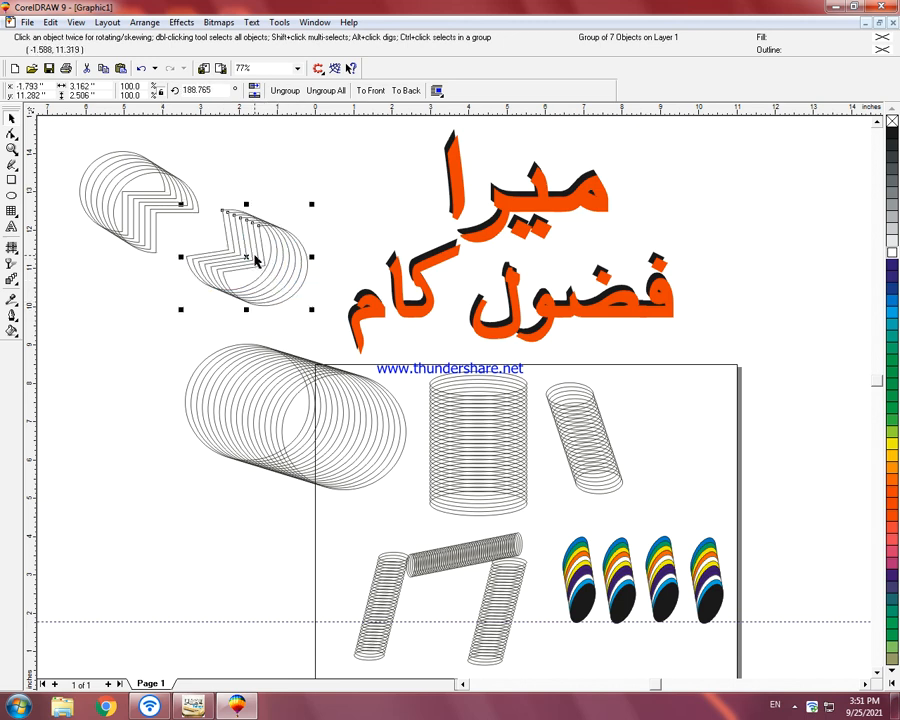
left_click_drag(249, 257, 228, 258)
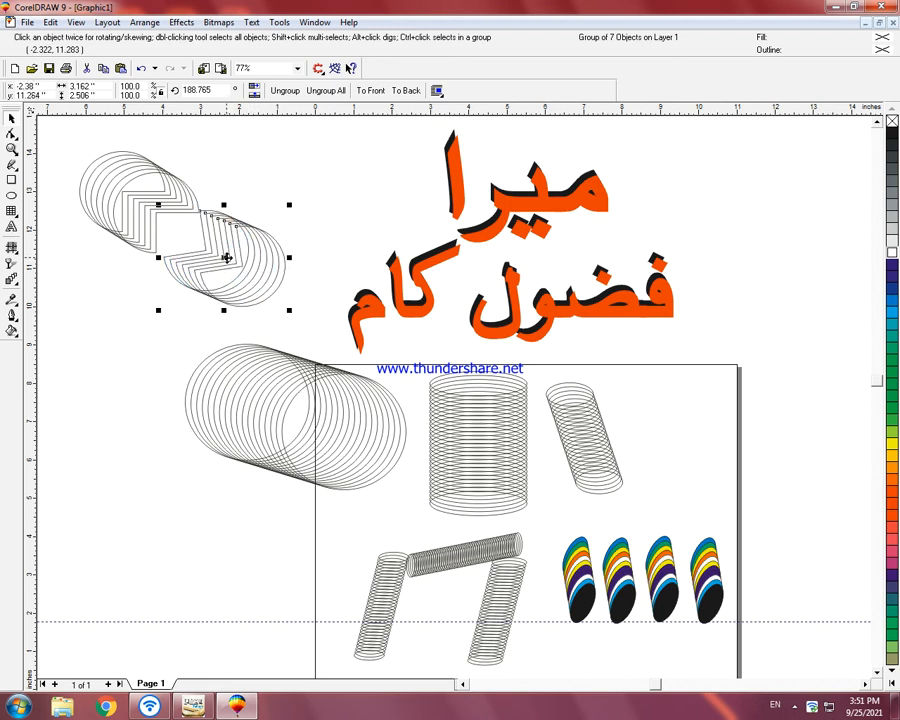
Step: Fine-tune the copy's rotation and position so the two pie groups meet corner to corner around a square gap
mouse_move(290, 206)
left_mouse_down()
mouse_move(290, 220)
mouse_move(292, 204)
mouse_move(289, 211)
left_mouse_up()
left_click_drag(250, 254, 240, 250)
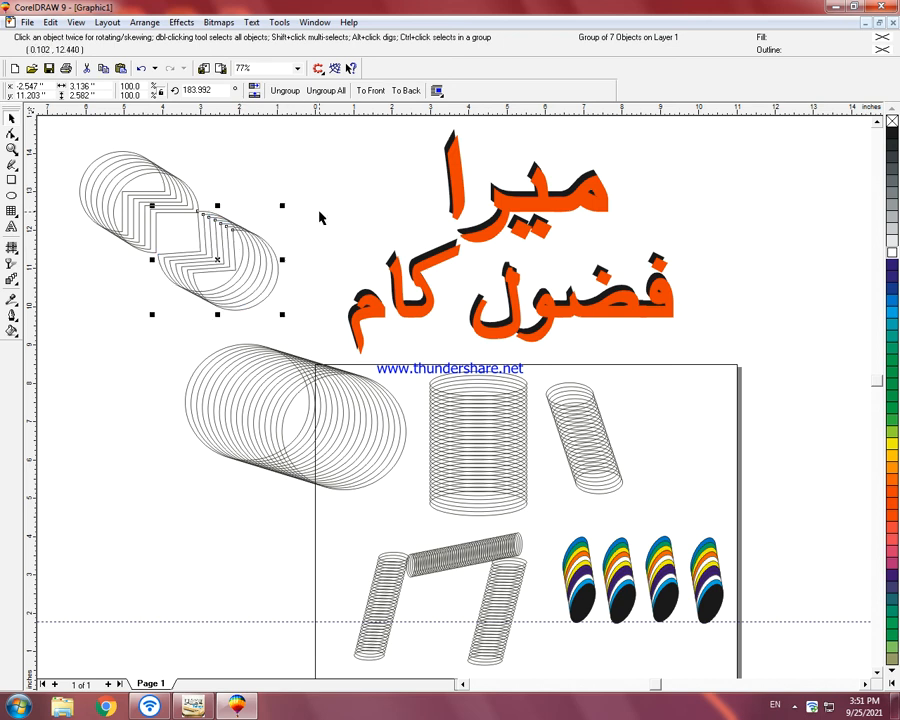
left_click(280, 282)
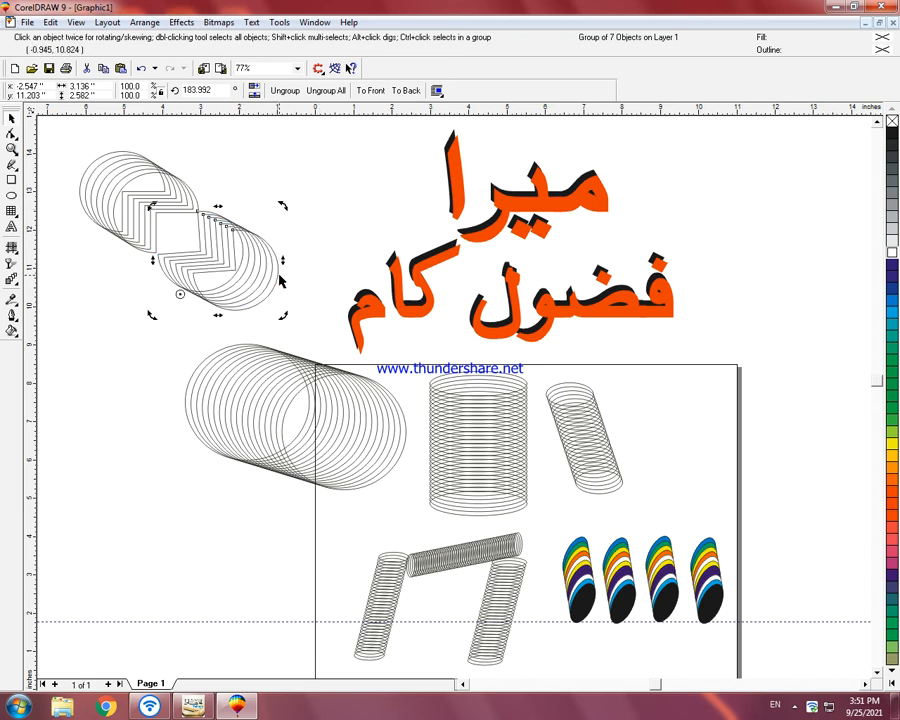
left_click_drag(280, 208, 289, 209)
left_click_drag(233, 261, 231, 262)
left_click(323, 194)
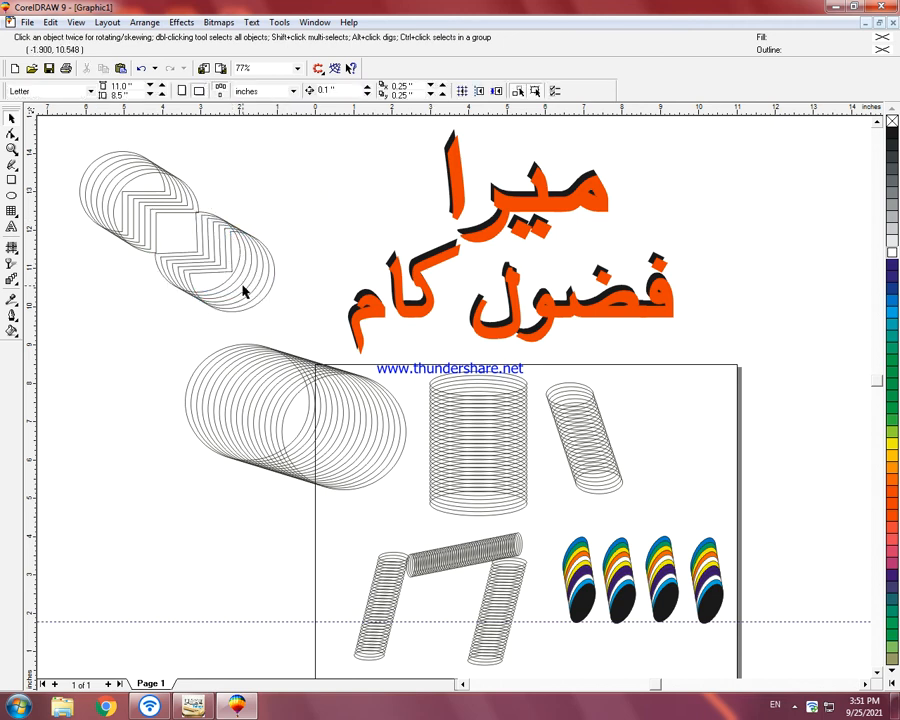
Step: Draw a circle about 0.48 by 0.46 inches in the square gap between the pie groups and fill it orange-red
left_click(11, 179)
left_click(11, 195)
left_click_drag(170, 226, 188, 243)
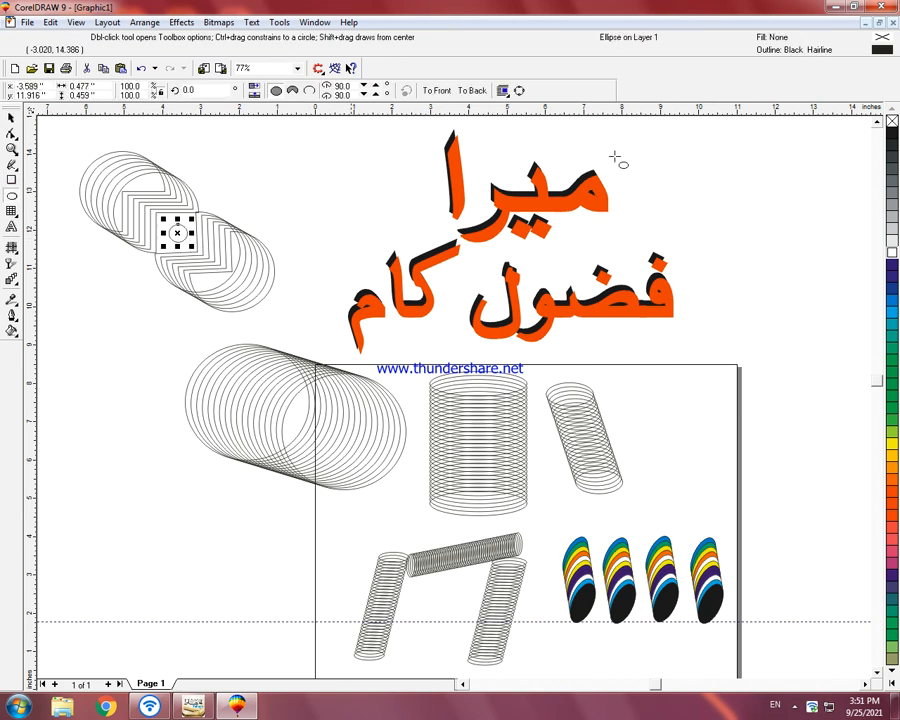
left_click(893, 501)
key("Escape")
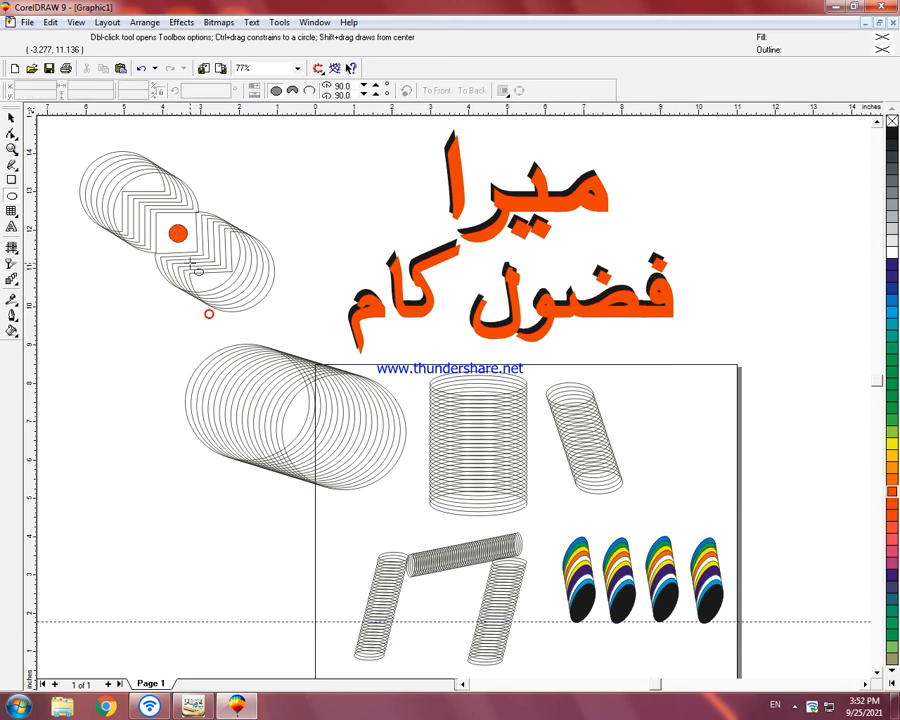
Step: Select both pie groups together with the small center circle and group them
left_click(8, 120)
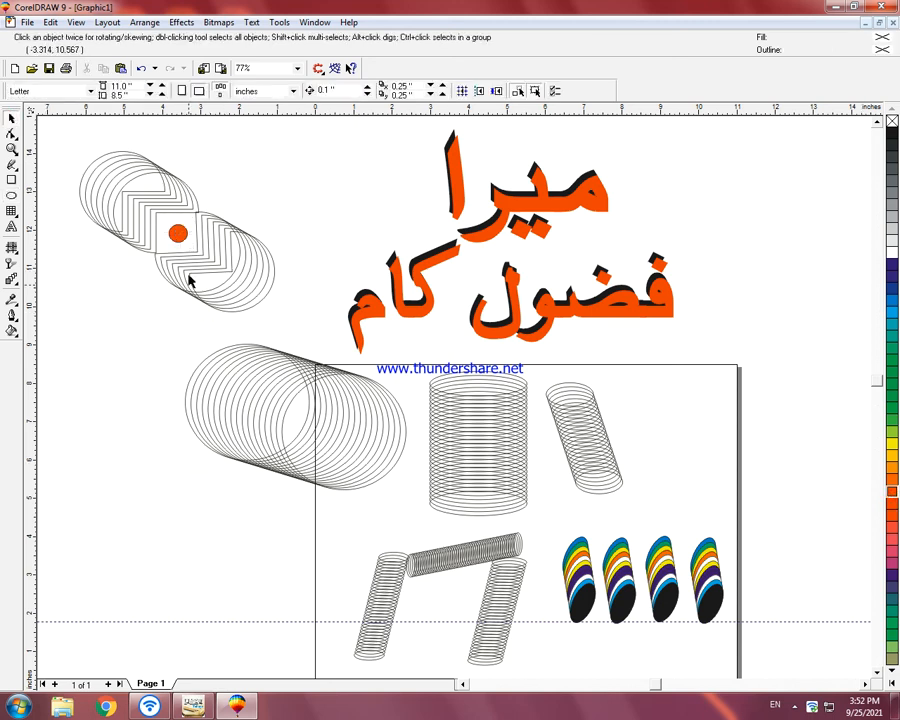
left_click_drag(76, 140, 287, 327)
left_click(272, 186)
left_click_drag(62, 139, 296, 331)
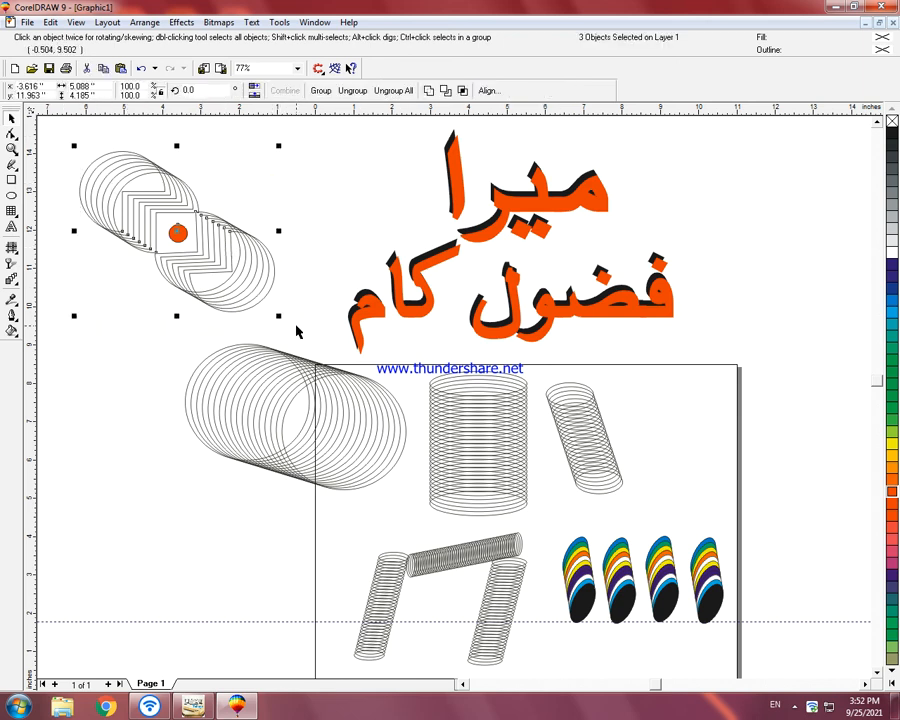
key("ctrl+g")
left_click(150, 312)
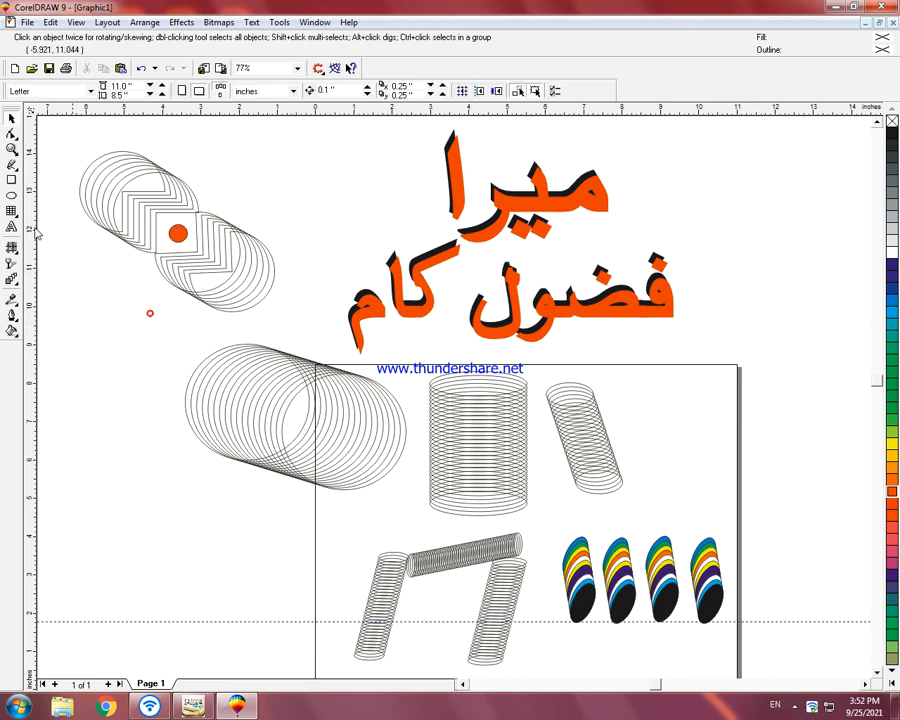
Step: Draw a circle about 1.58 by 1.49 inches at the pattern's upper right and copy it to the lower left
left_click(11, 196)
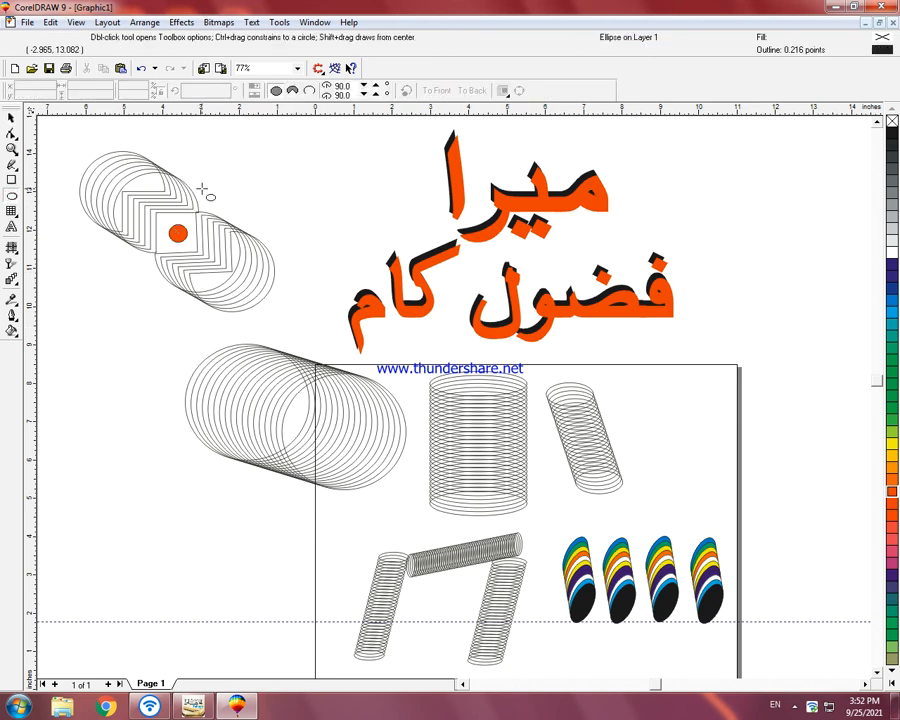
left_click_drag(192, 157, 250, 222)
left_click_drag(258, 210, 130, 282)
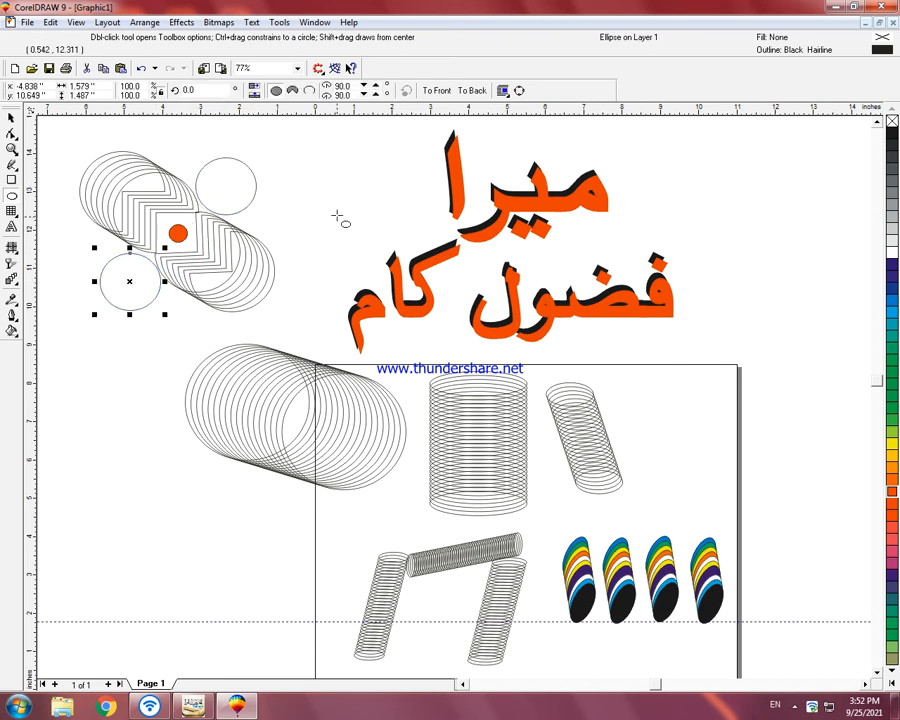
Step: Fill both side circles with amber yellow (100% red, 80% green)
left_click(892, 288)
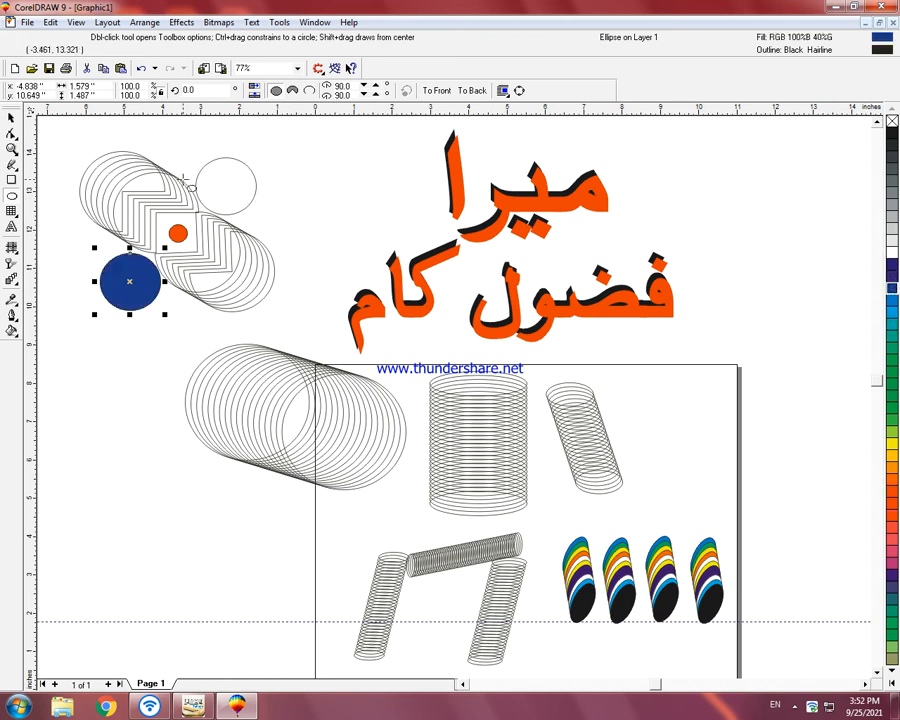
left_click(892, 455)
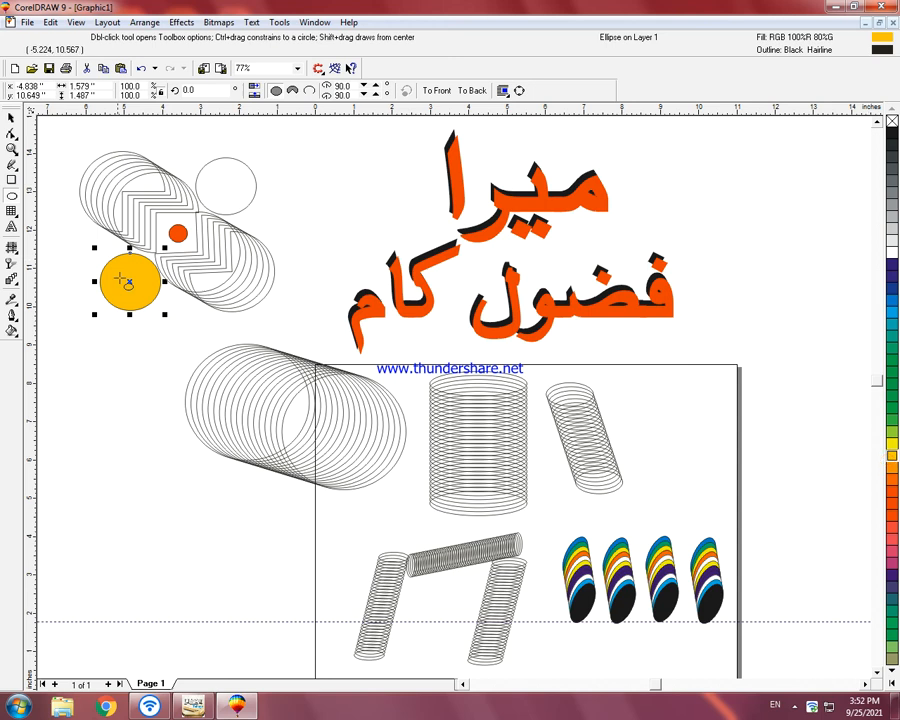
left_click(127, 281)
left_click(215, 199)
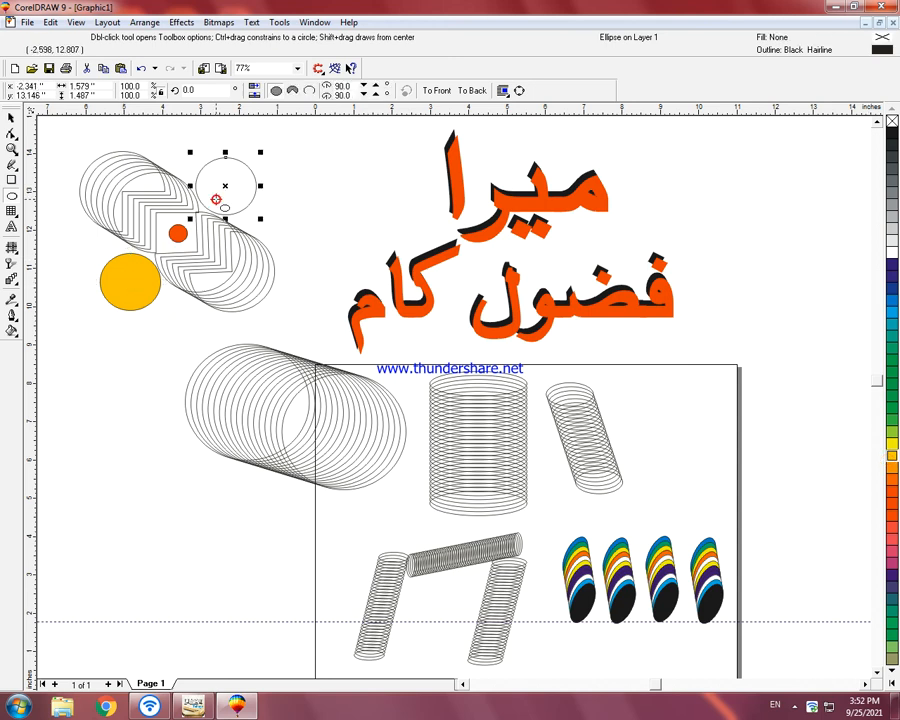
left_click(893, 456)
left_click(370, 196)
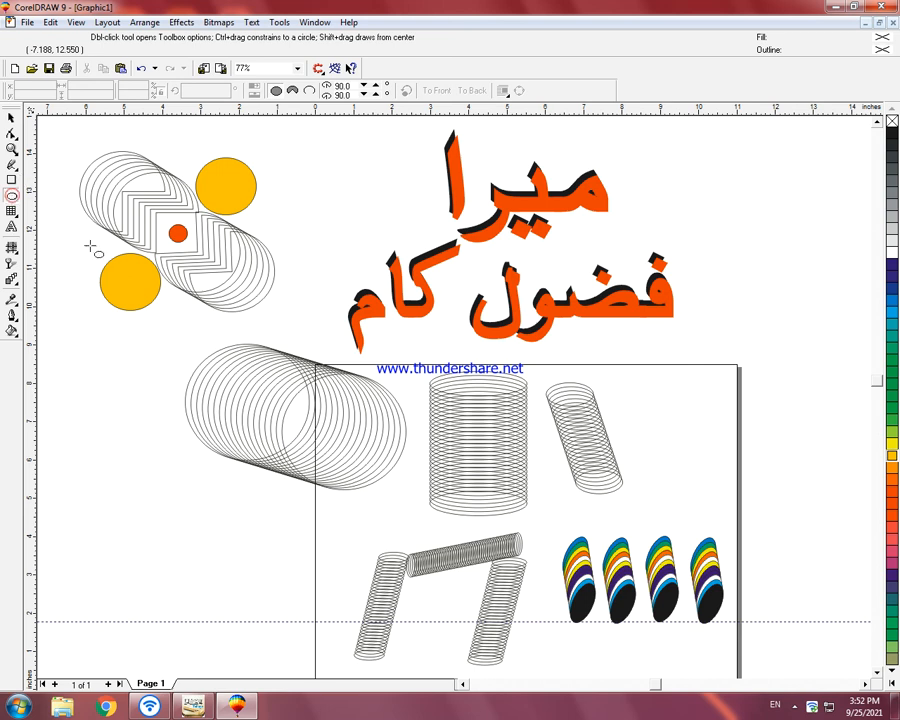
Step: Draw a large ellipse around the whole pattern, center it over the design and resize it to about 6.47 by 5.89 inches
left_click_drag(51, 134, 297, 356)
left_click_drag(221, 327, 218, 312)
key("ctrl+z")
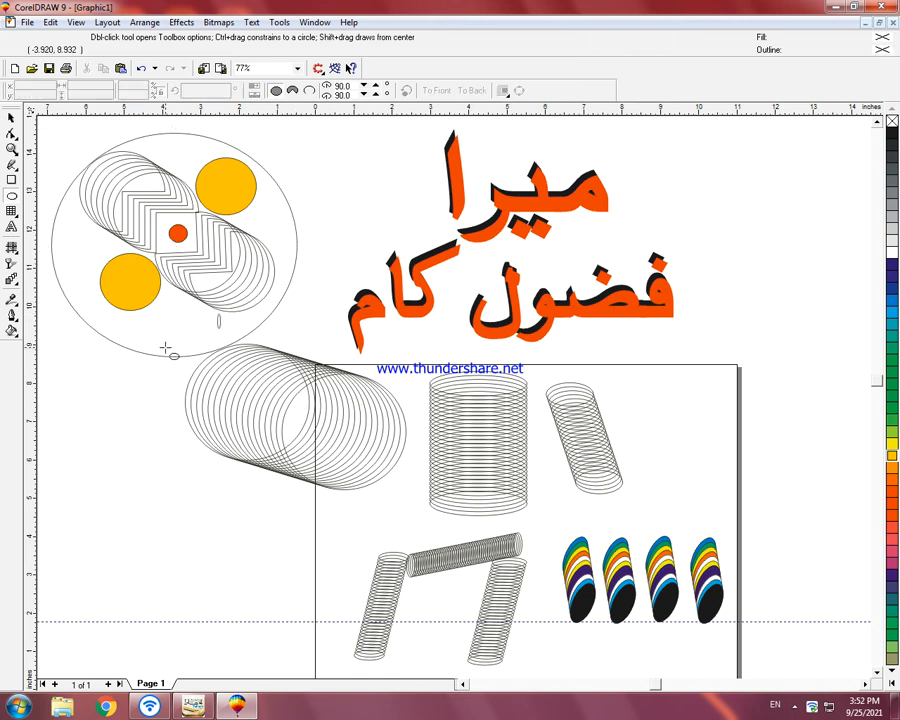
key("space")
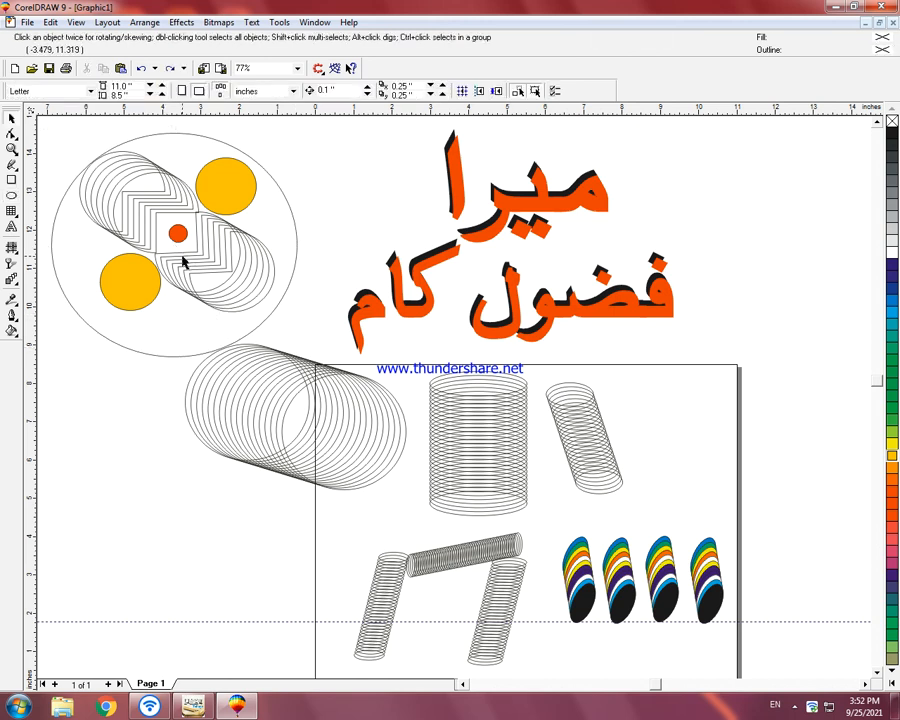
left_click(135, 142)
left_click_drag(171, 243, 175, 230)
left_click_drag(301, 350, 303, 352)
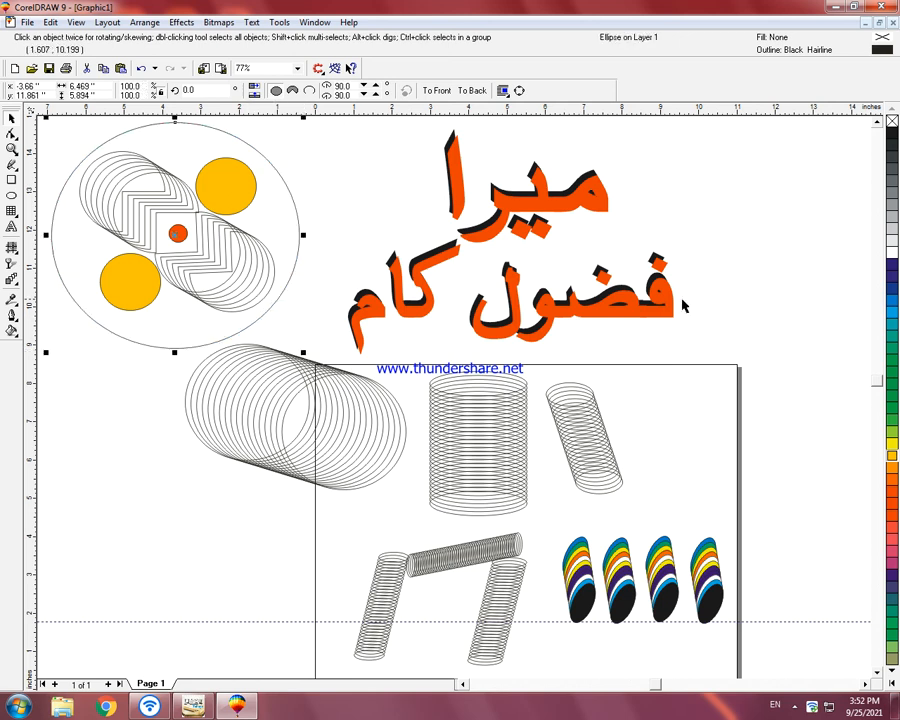
Step: Send the large ellipse to the back and try several fill colors on it, ending with green (R51 G204 B102)
left_click(893, 447)
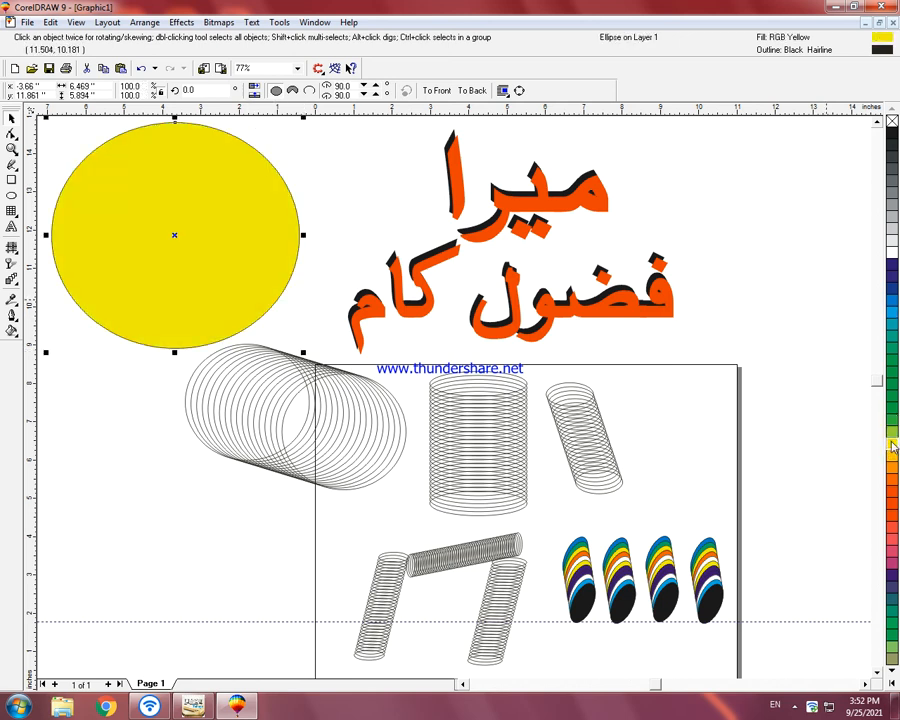
key("shift+Page_Down")
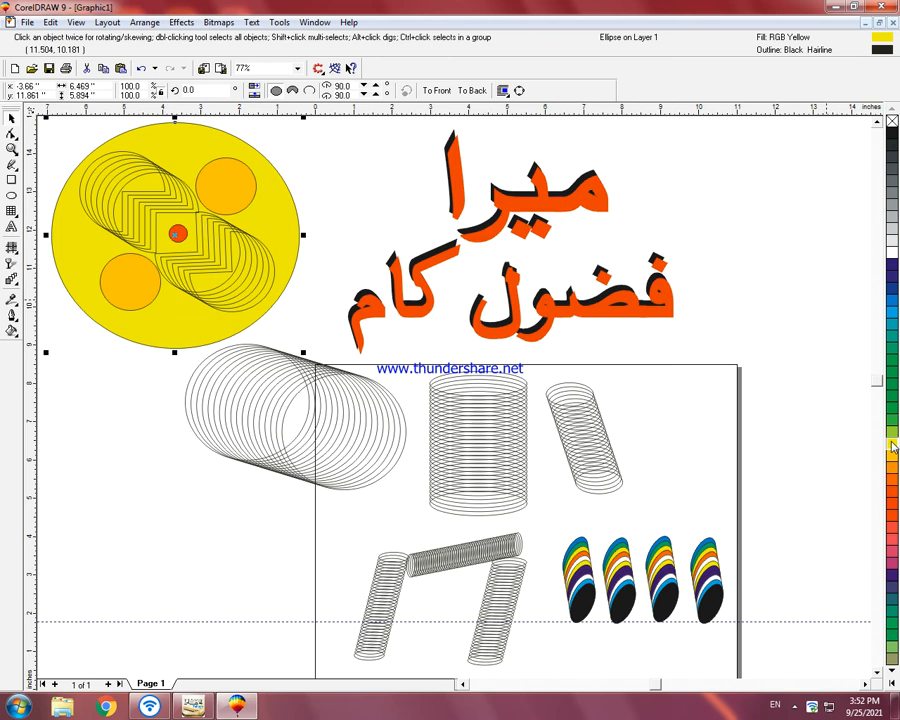
left_click(892, 257)
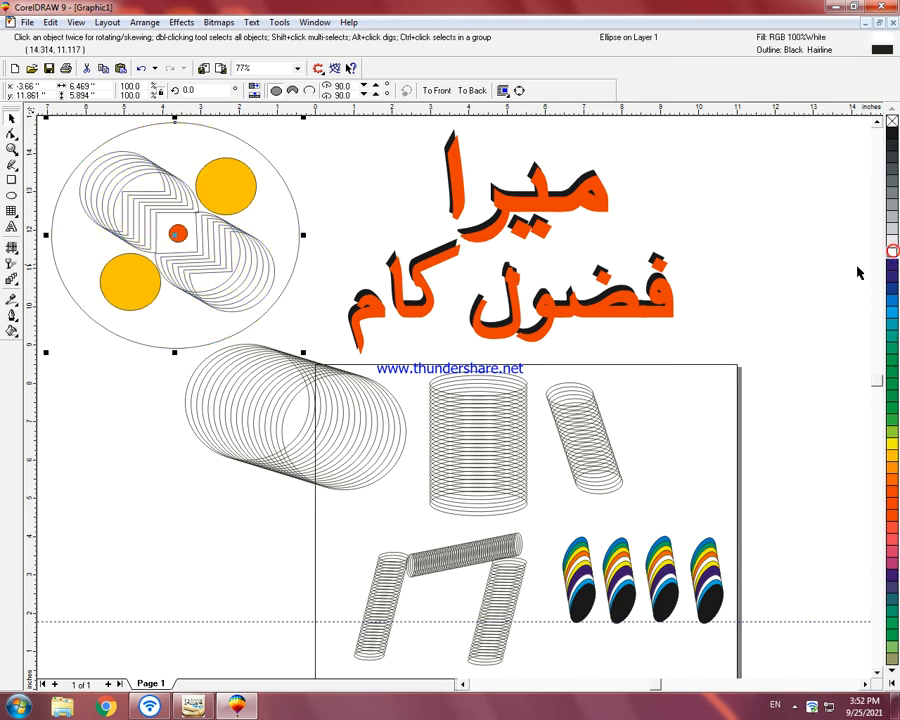
left_click(888, 136)
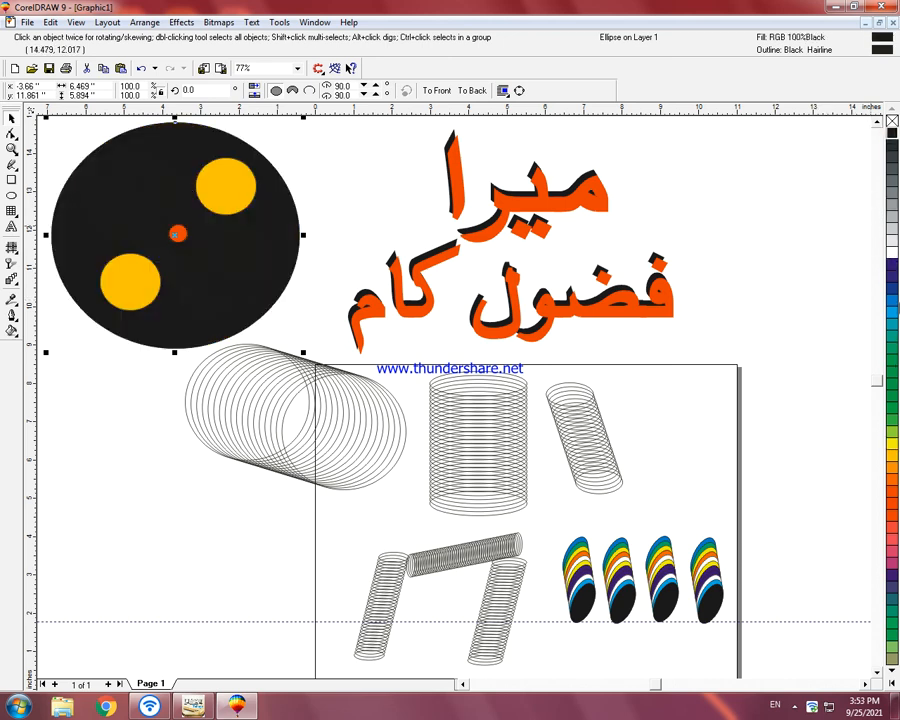
left_click(889, 448)
left_click(891, 468)
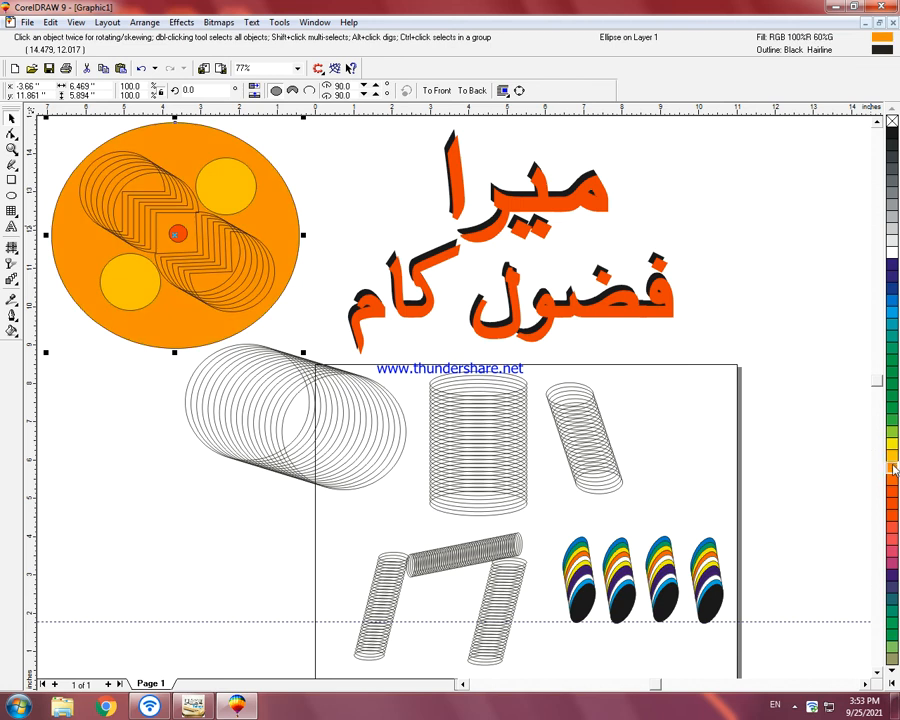
left_click(892, 495)
left_click(893, 545)
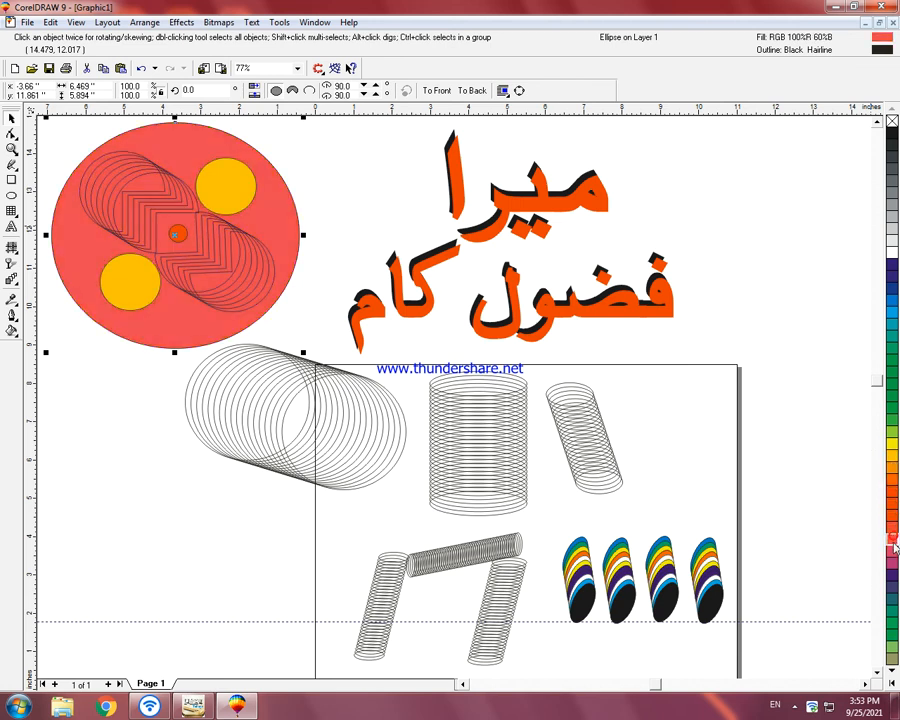
left_click(891, 563)
left_click(891, 598)
left_click(892, 620)
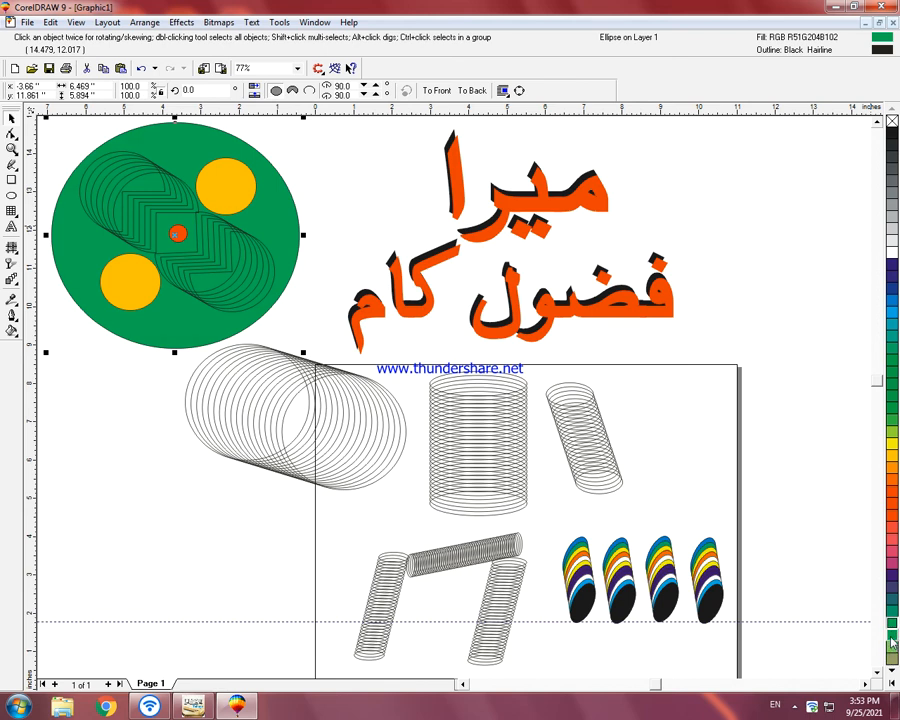
left_click(376, 190)
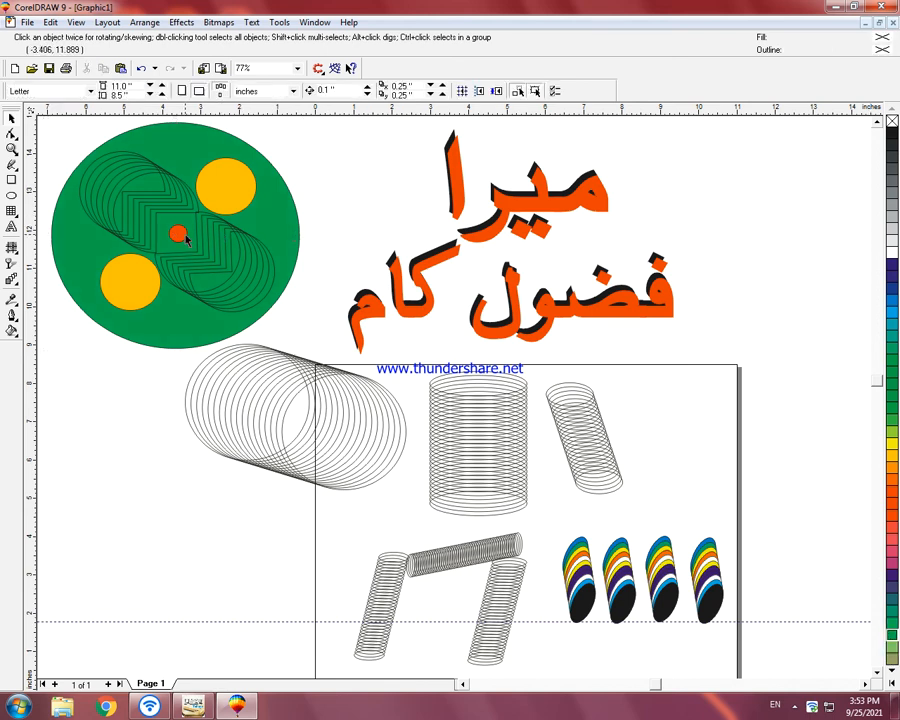
Step: Fill the small circle at the emblem's center with white
left_click(186, 238)
left_click(323, 91)
left_click(351, 180)
left_click(177, 233)
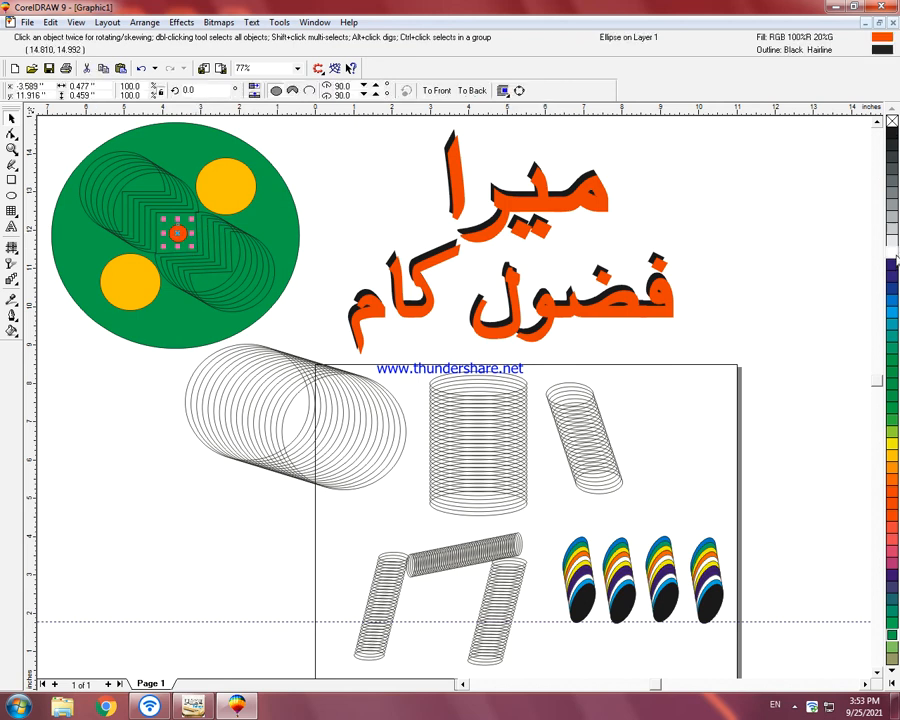
left_click(893, 258)
left_click(402, 146)
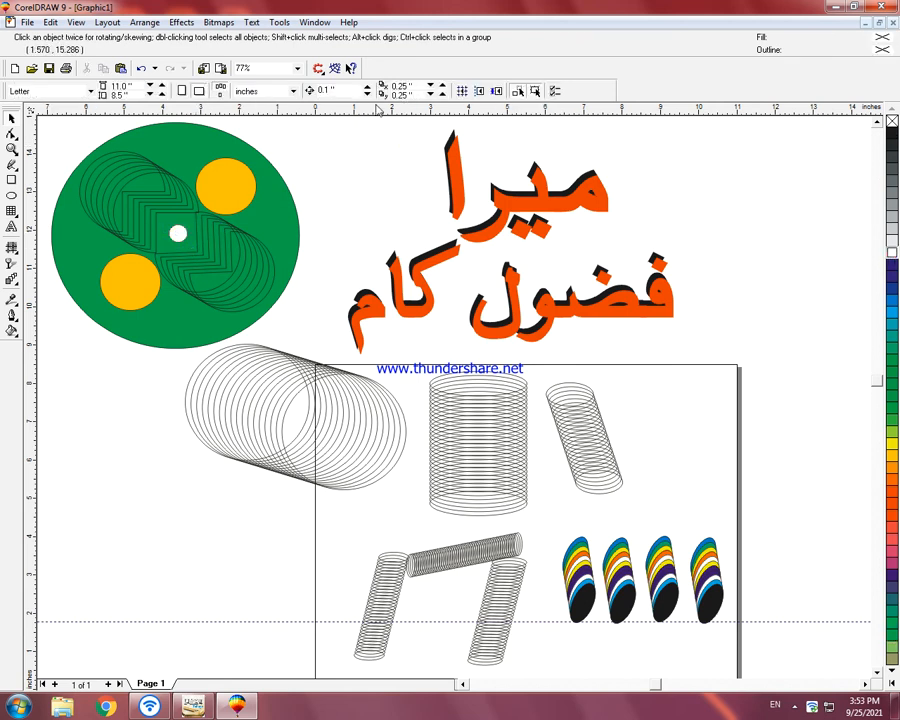
left_click(176, 236)
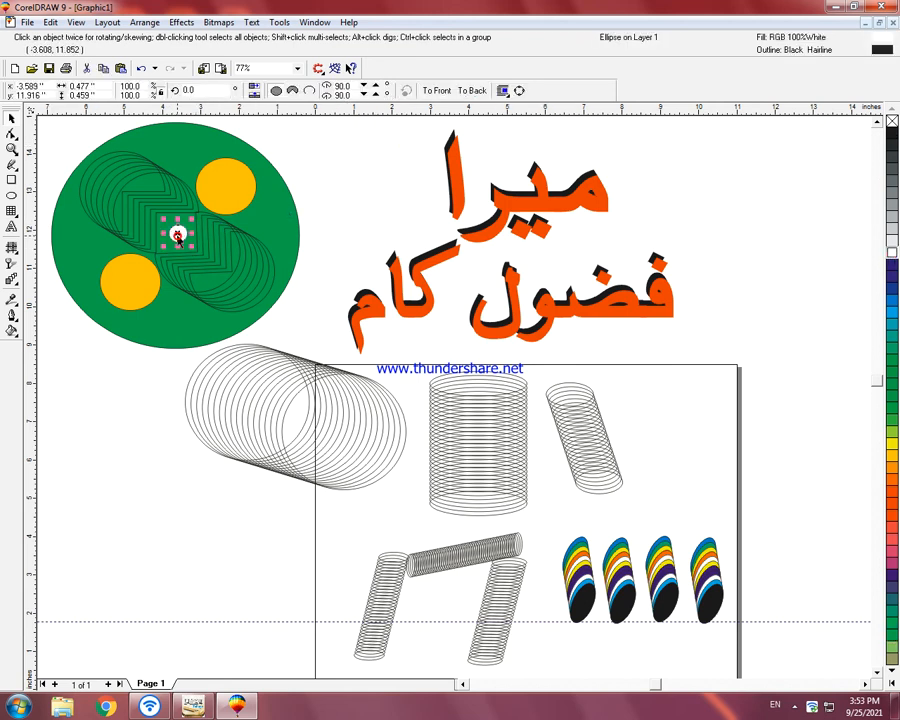
left_click(324, 184)
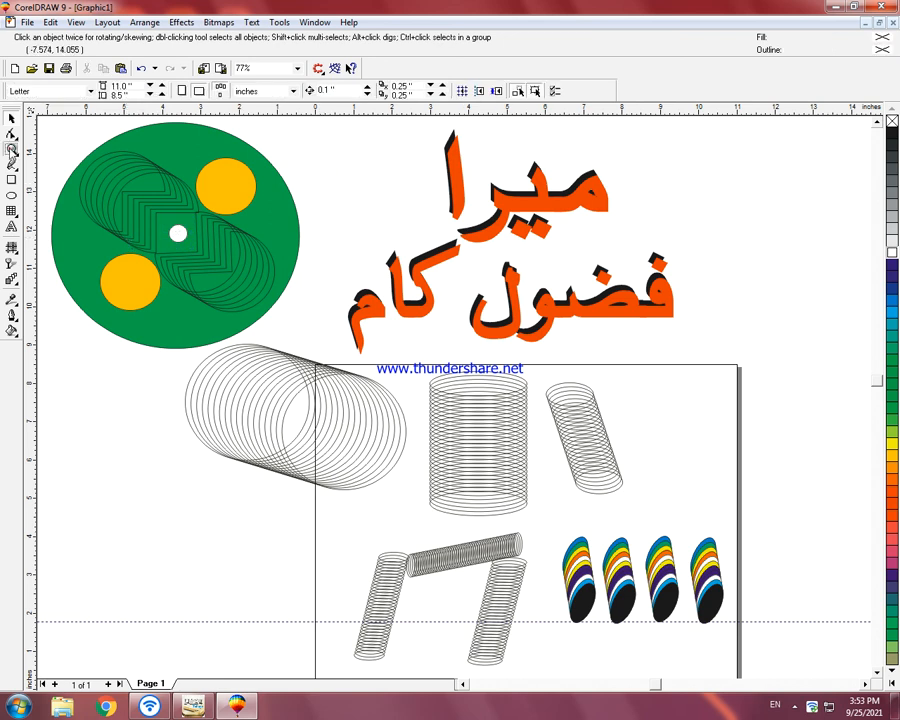
Step: Add a smaller concentric copy about 0.37 by 0.31 inches inside the white center circle and fill it orange-red (100% red, 20% green)
left_click(11, 148)
left_click_drag(143, 216, 208, 256)
left_click(451, 320)
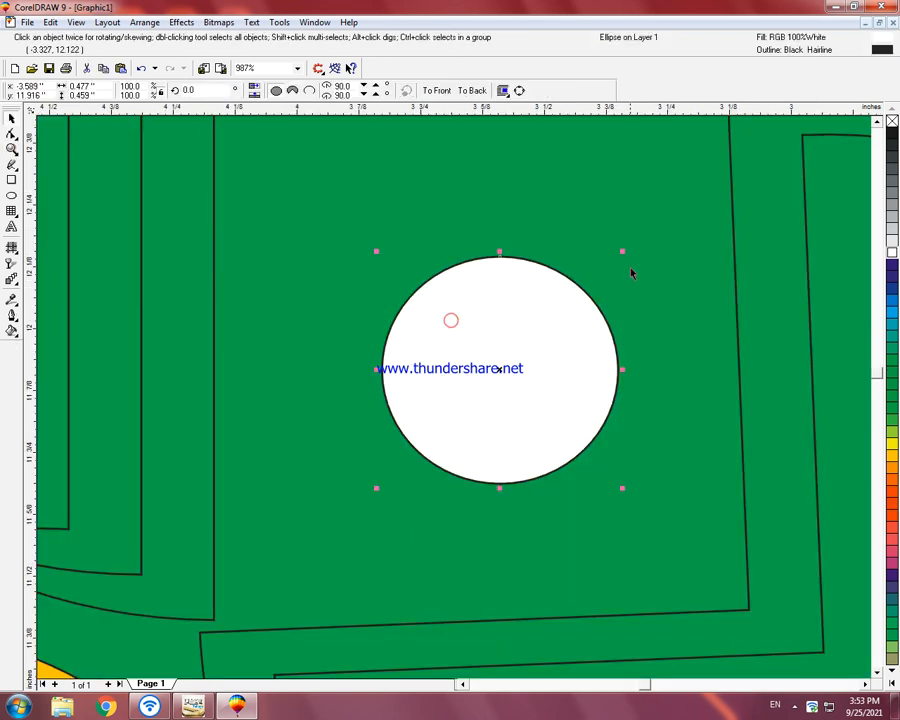
left_click_drag(623, 252, 596, 288)
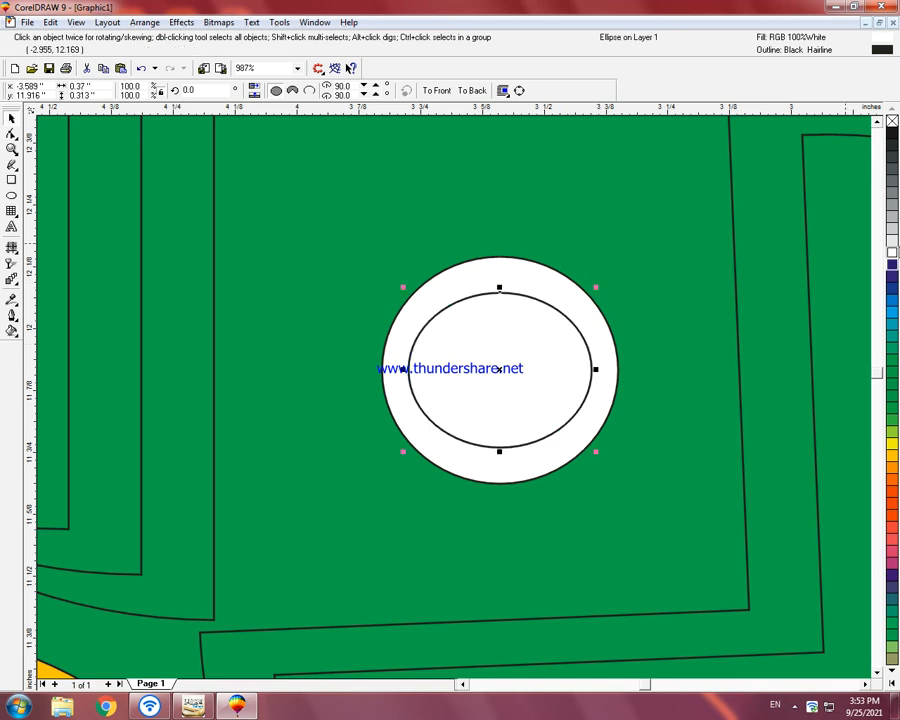
left_click(888, 484)
key("F3")
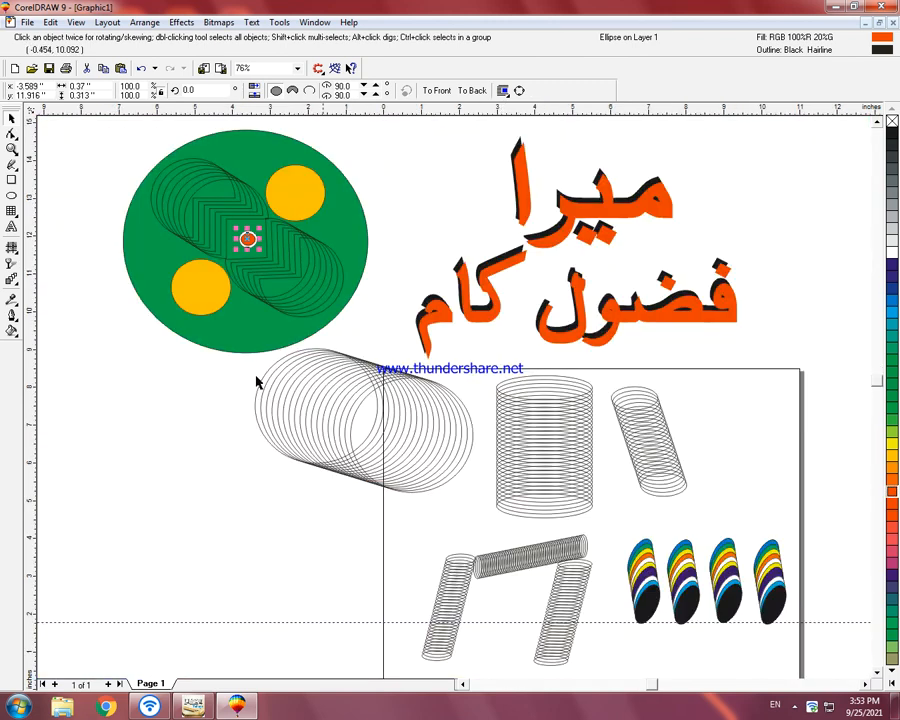
left_click(182, 454)
scroll(334, 424, "down", 1)
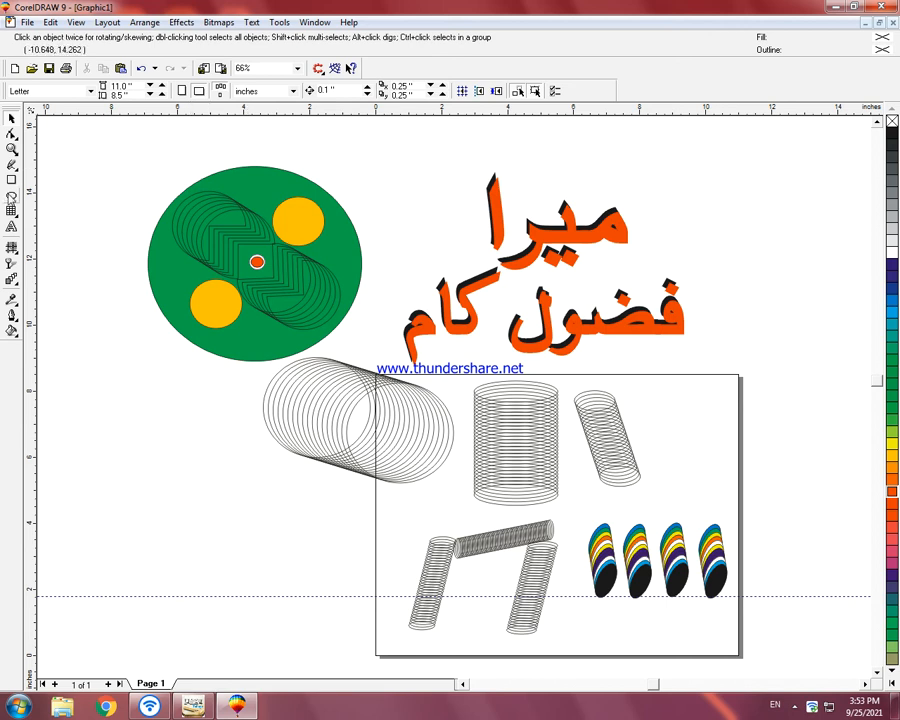
Step: Draw a flat horizontal ellipse about 8.29 by 0.26 inches and position it below the emblem
left_click(11, 196)
left_click_drag(136, 451, 413, 460)
key("space")
left_click_drag(272, 455, 249, 494)
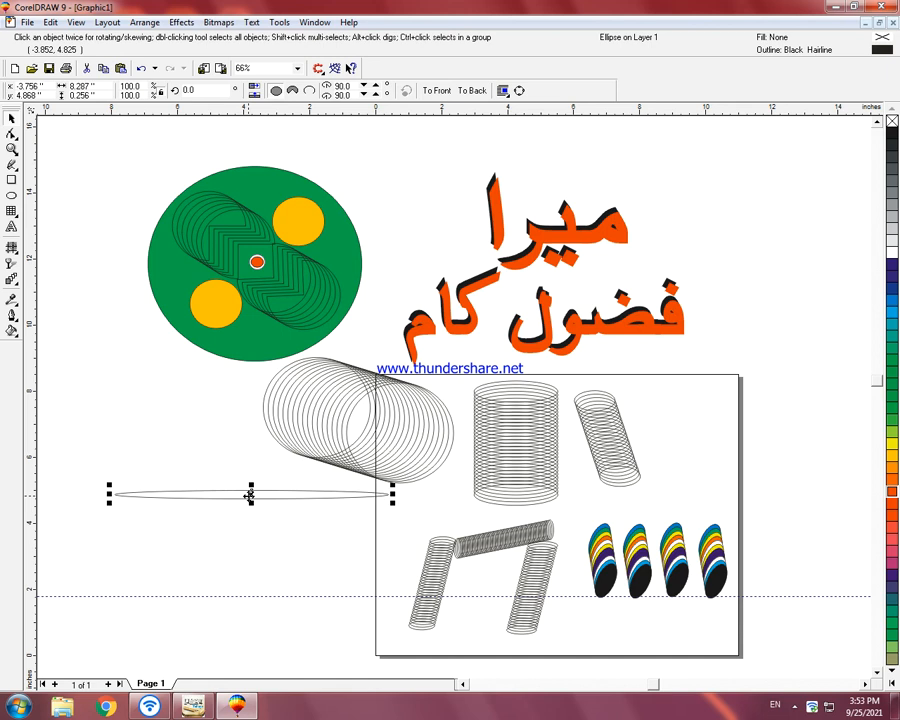
Step: Duplicate the flat ellipse twice, placing one copy about 2.3 inches below the original and the other between them
key("ctrl+d")
left_click_drag(258, 484, 254, 569)
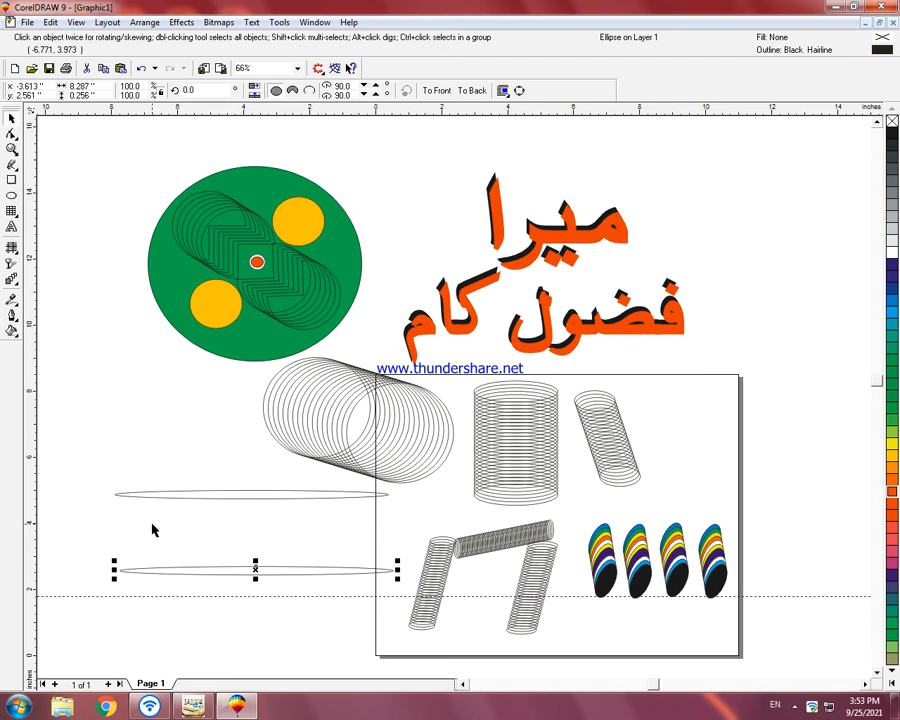
key("ctrl+d")
left_click_drag(259, 647, 223, 533)
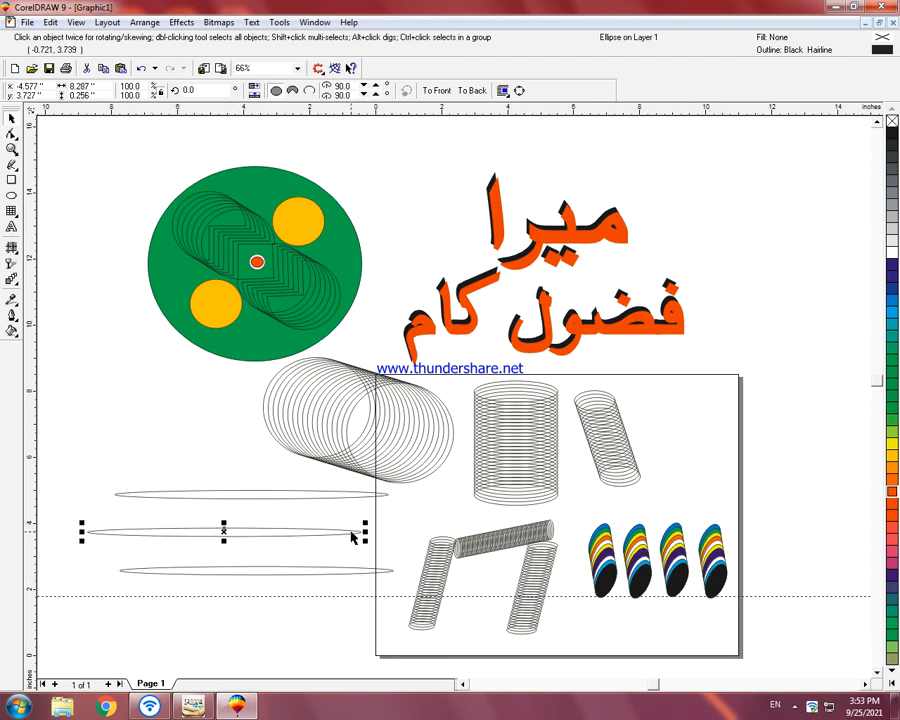
Step: Rotate the middle ellipse to about 86.6 degrees, shorten it to about 3 inches and place it at the horizontal ellipses' left ends
left_click(352, 534)
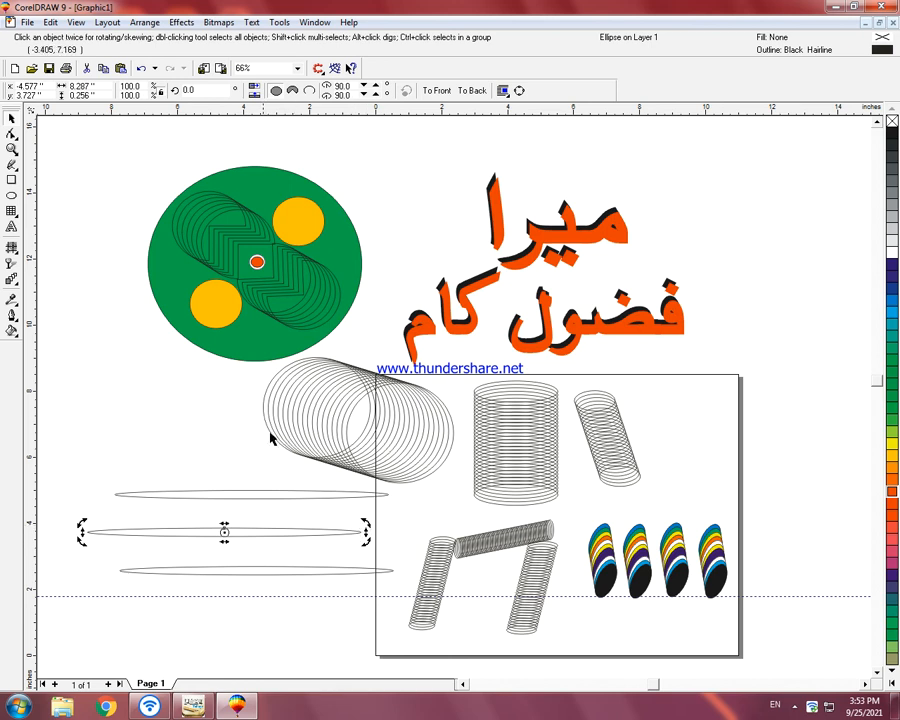
left_click_drag(366, 523, 228, 476)
left_click(226, 392)
left_click_drag(224, 520, 118, 533)
left_click(120, 496)
left_click(120, 507)
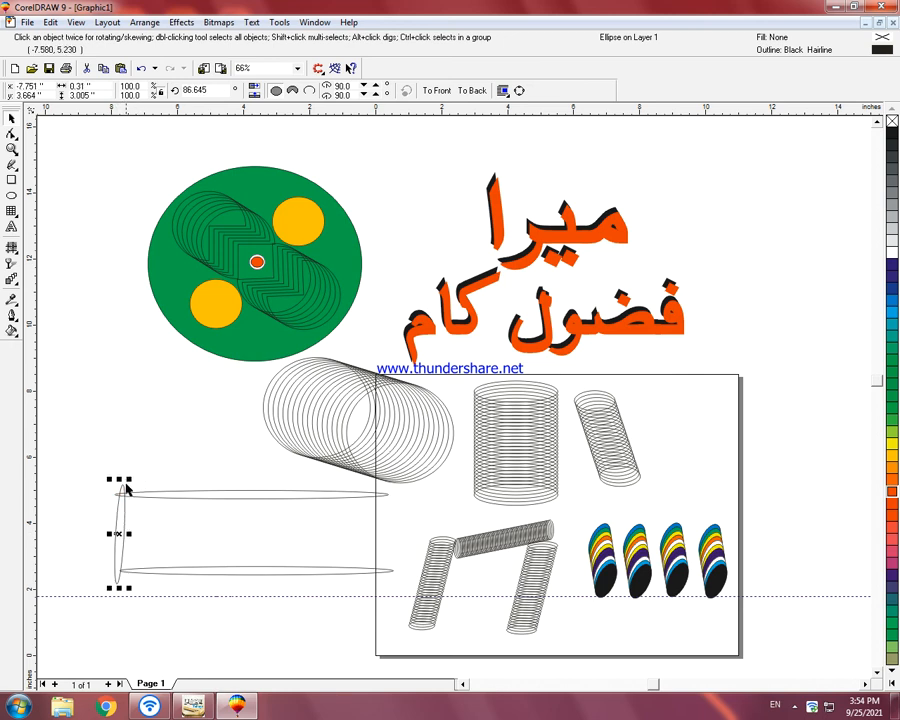
Step: Straighten the upright ellipse and move it to the right ends of the two horizontal ellipses
left_click(119, 579)
left_click(120, 578)
left_click(120, 587)
left_click_drag(121, 587, 133, 587)
left_click_drag(127, 480, 383, 532)
left_click(337, 542)
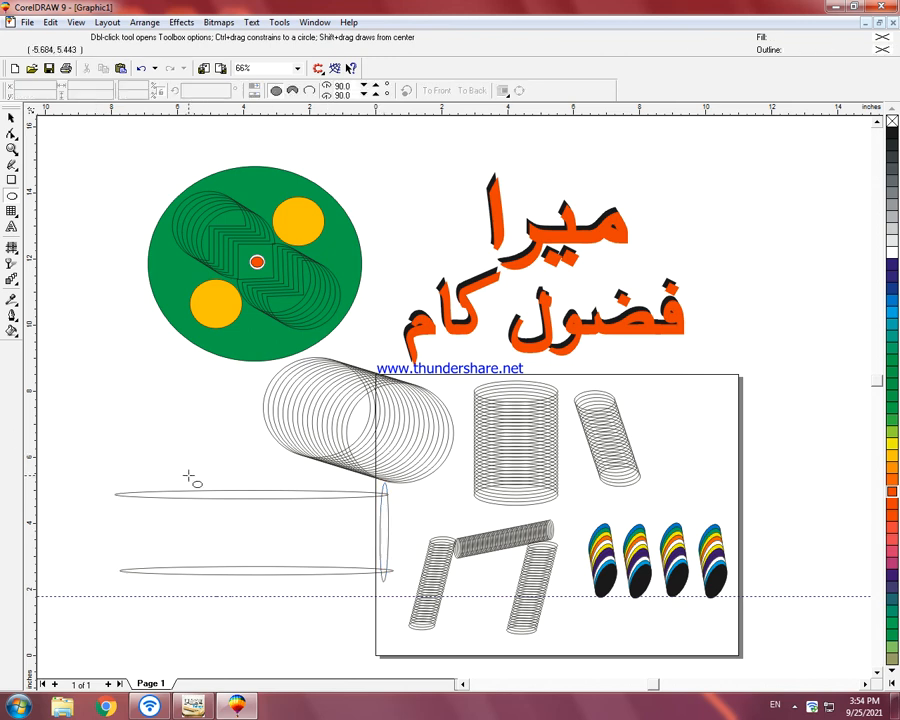
Step: Add a vertical guideline at the upper ellipse's left tip and align the lower horizontal ellipse's left tip with it
left_click(12, 149)
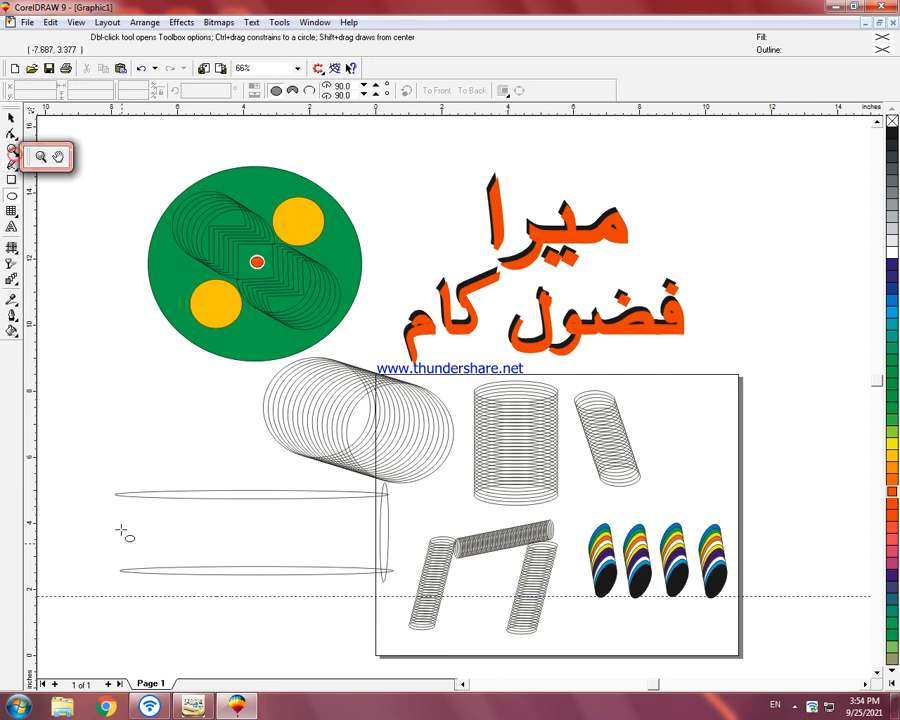
left_click(28, 154)
left_click_drag(78, 468, 414, 599)
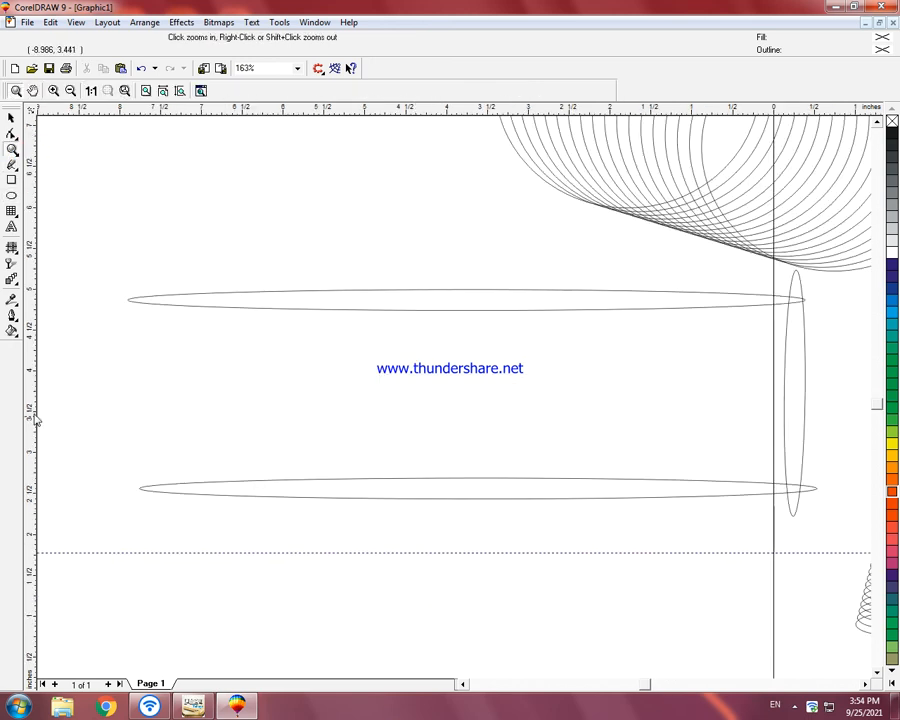
left_click_drag(30, 410, 128, 426)
left_click(147, 490)
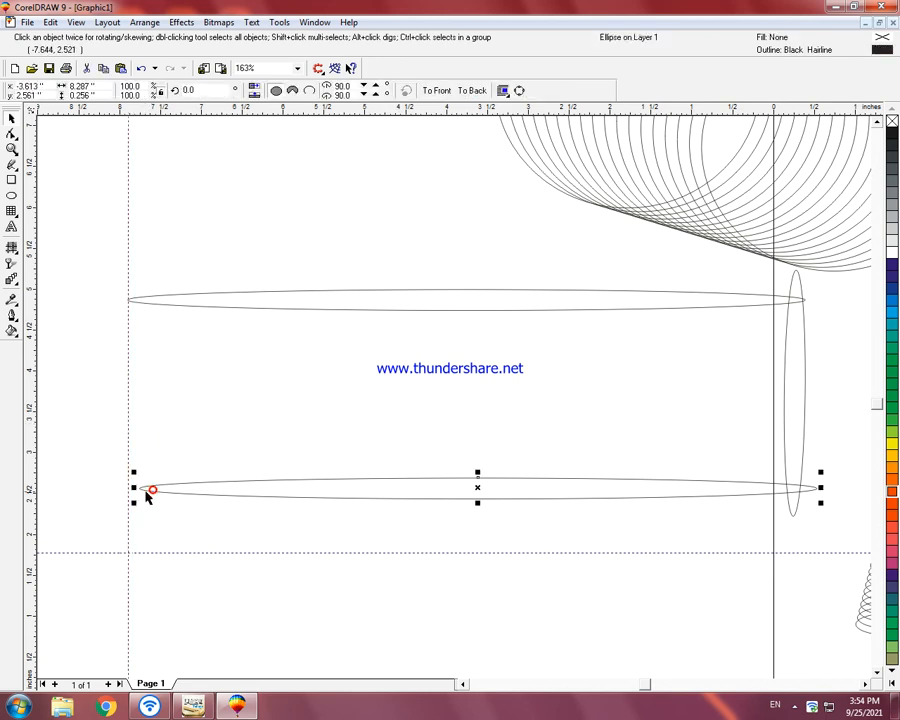
left_click_drag(151, 495, 141, 488)
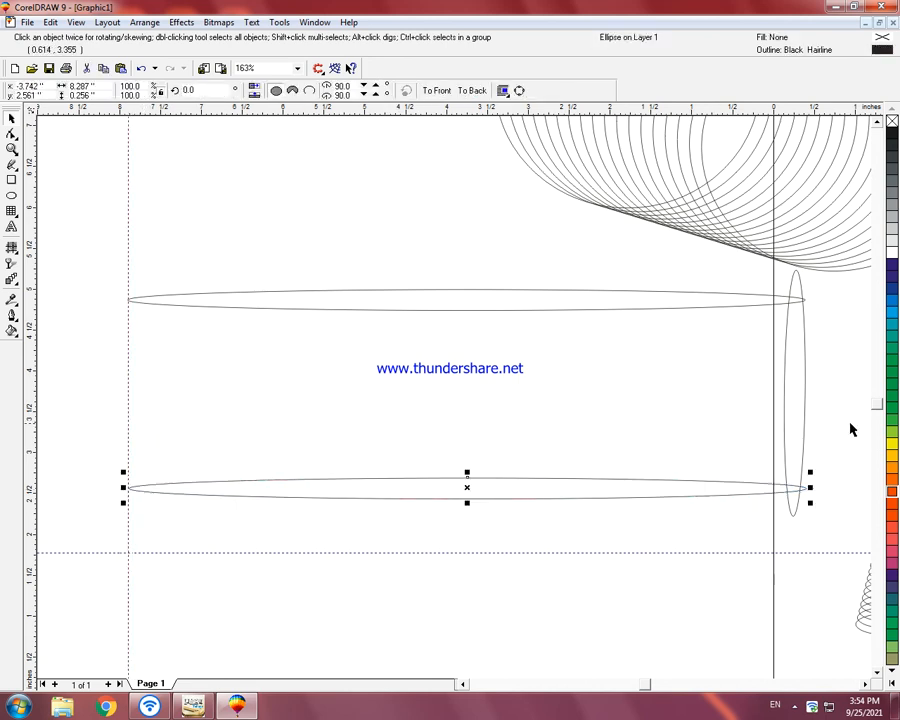
Step: Add a vertical guideline at the horizontal ellipses' right tips and rotate the upright ellipse to about 90.3 degrees
left_click_drag(267, 395, 805, 444)
left_click(806, 450)
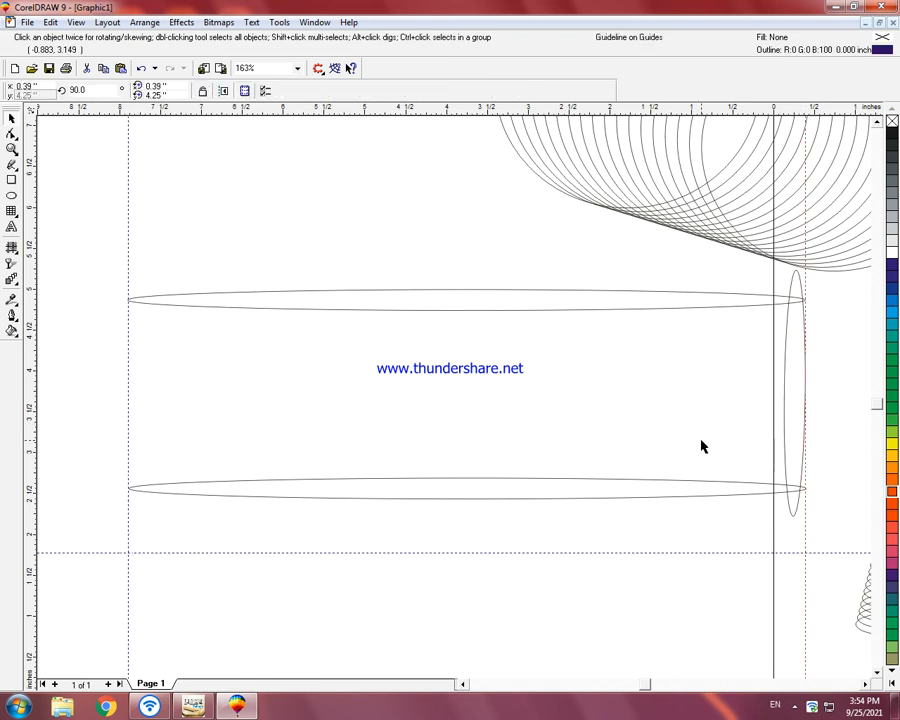
left_click(793, 519)
left_click(793, 519)
mouse_move(801, 518)
left_mouse_down()
mouse_move(814, 521)
mouse_move(806, 514)
left_mouse_up()
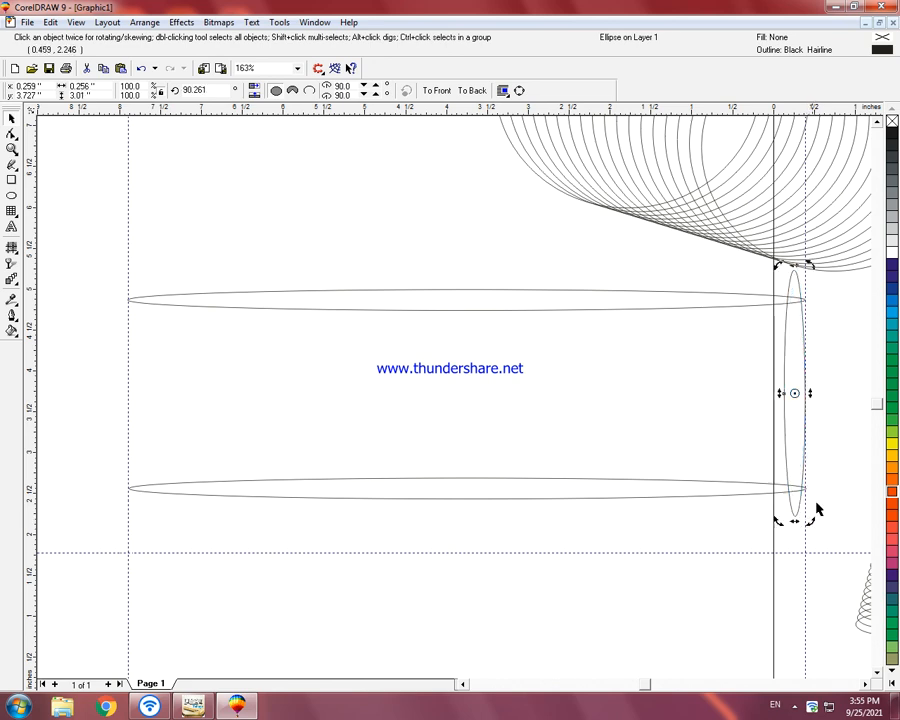
left_click(836, 437)
Step: Copy the upright ellipse to the frame's left end and level it with a horizontal guideline at the right ellipse's top
left_click(792, 393)
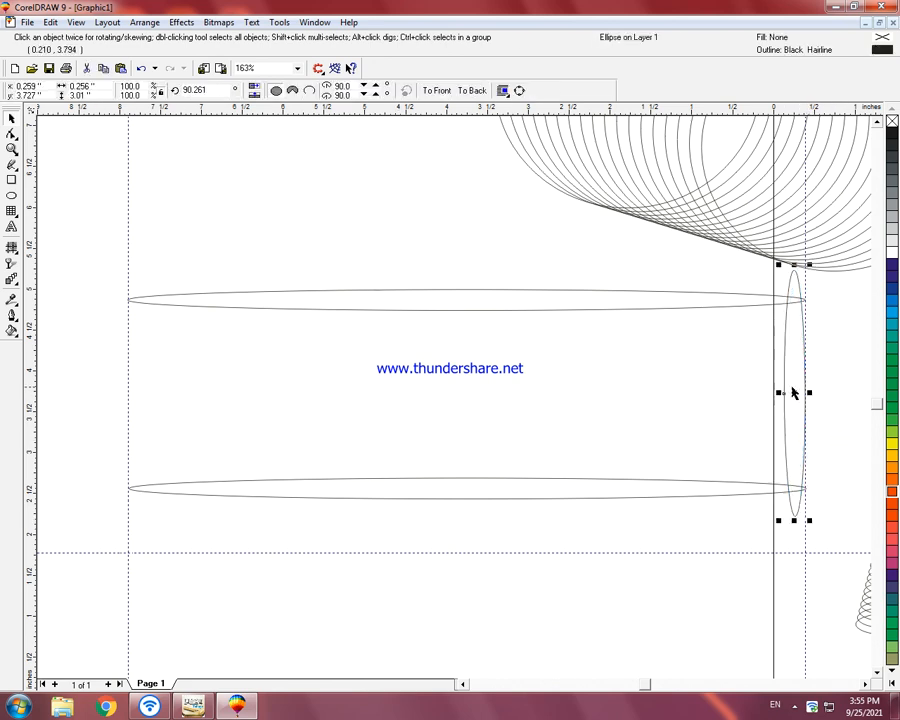
left_click_drag(793, 393, 137, 390)
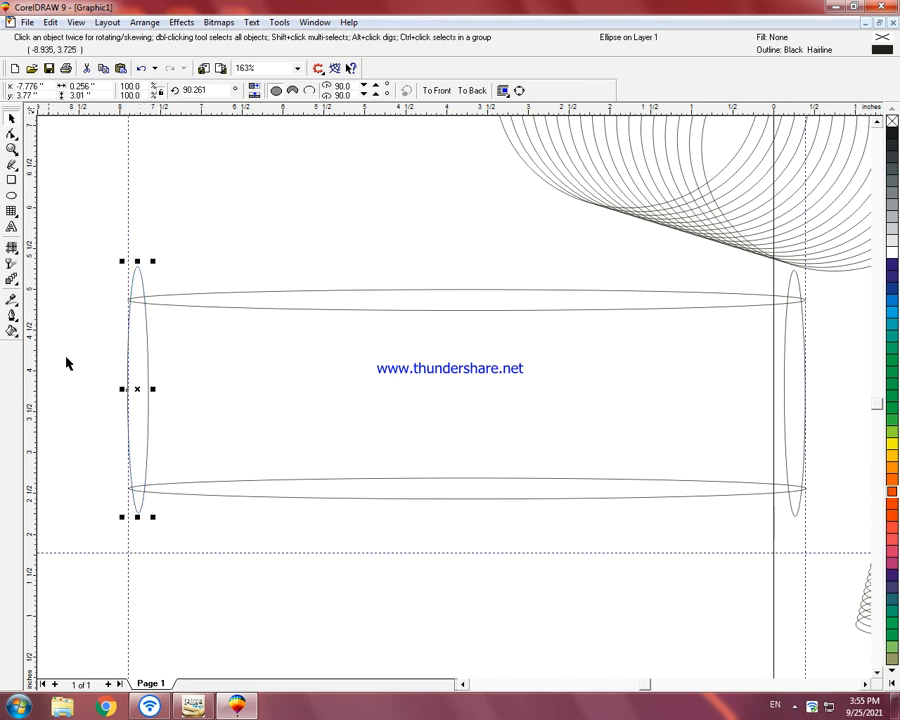
left_click_drag(395, 108, 424, 276)
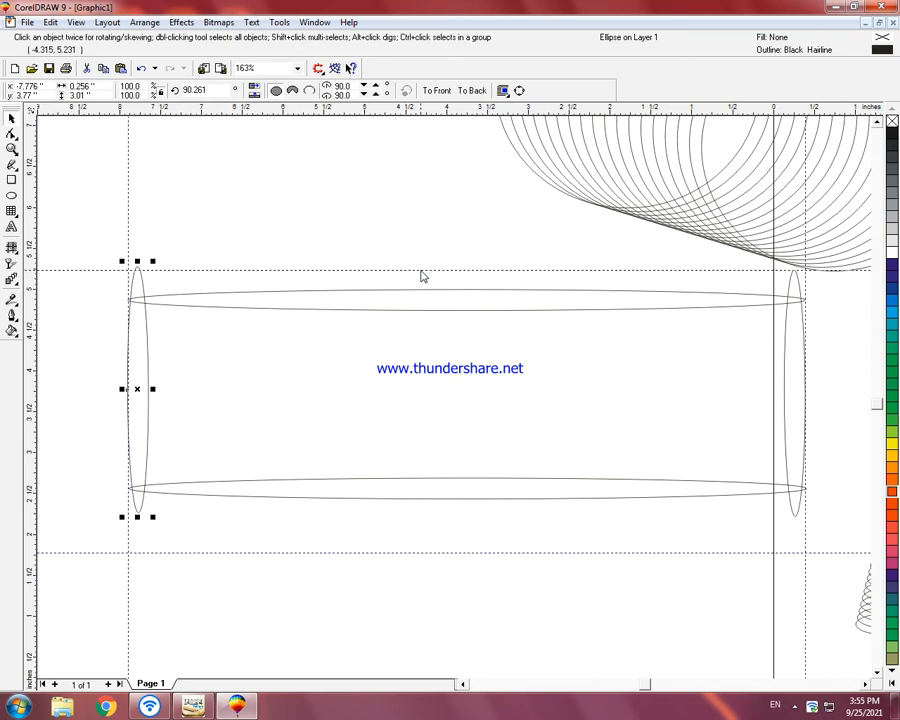
left_click(421, 270)
left_click(151, 363)
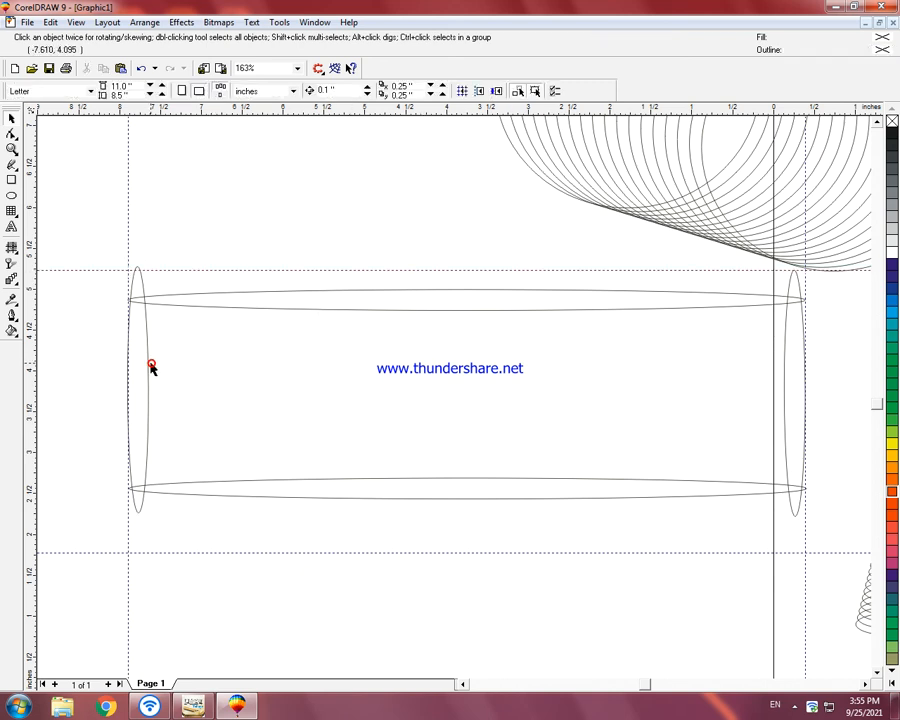
left_click(149, 366)
left_click_drag(148, 368, 151, 379)
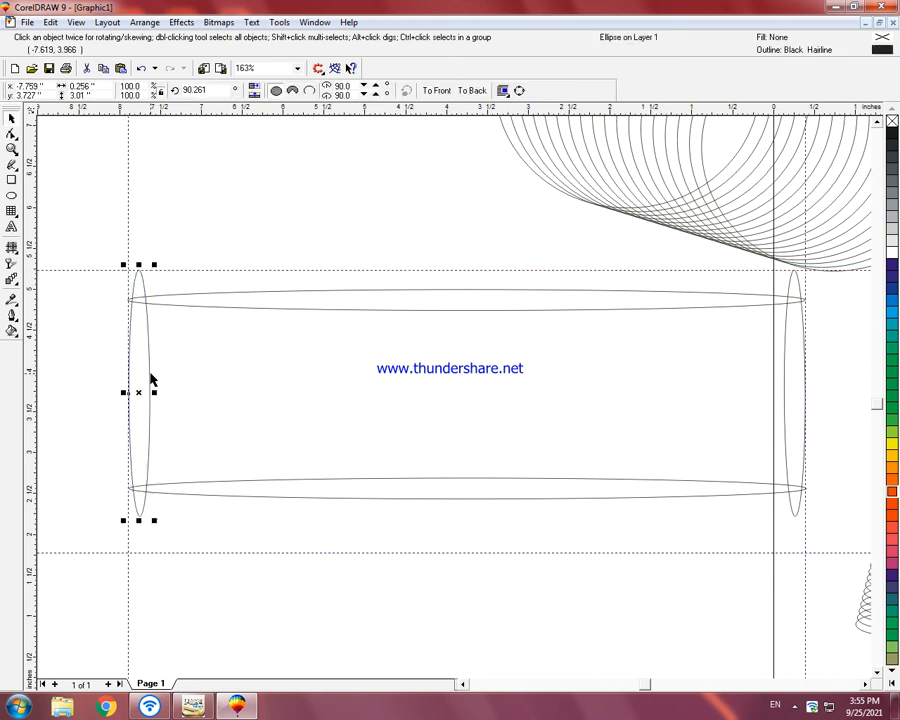
left_click(247, 368)
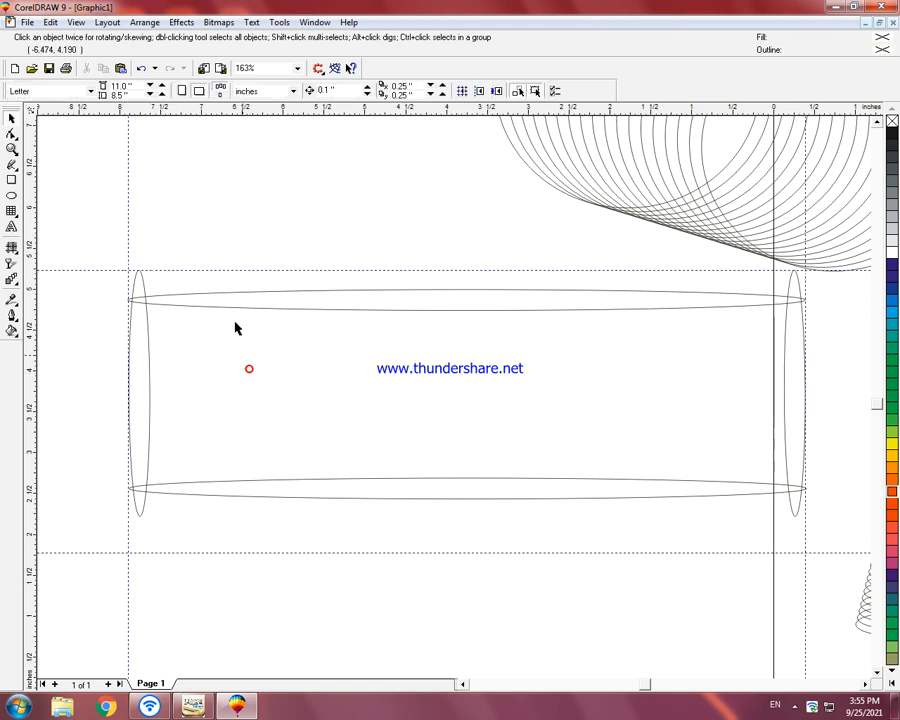
Step: Delete the two horizontal and two vertical guidelines around the ellipse frame
left_click(225, 270)
key("Delete")
left_click(128, 242)
key("Delete")
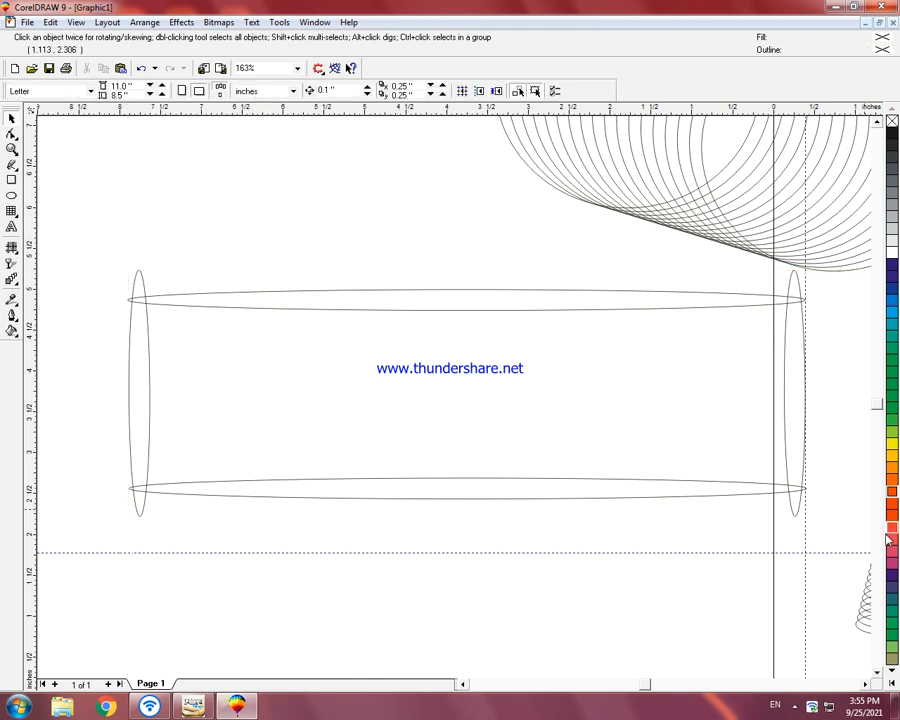
left_click(805, 585)
left_click(284, 553)
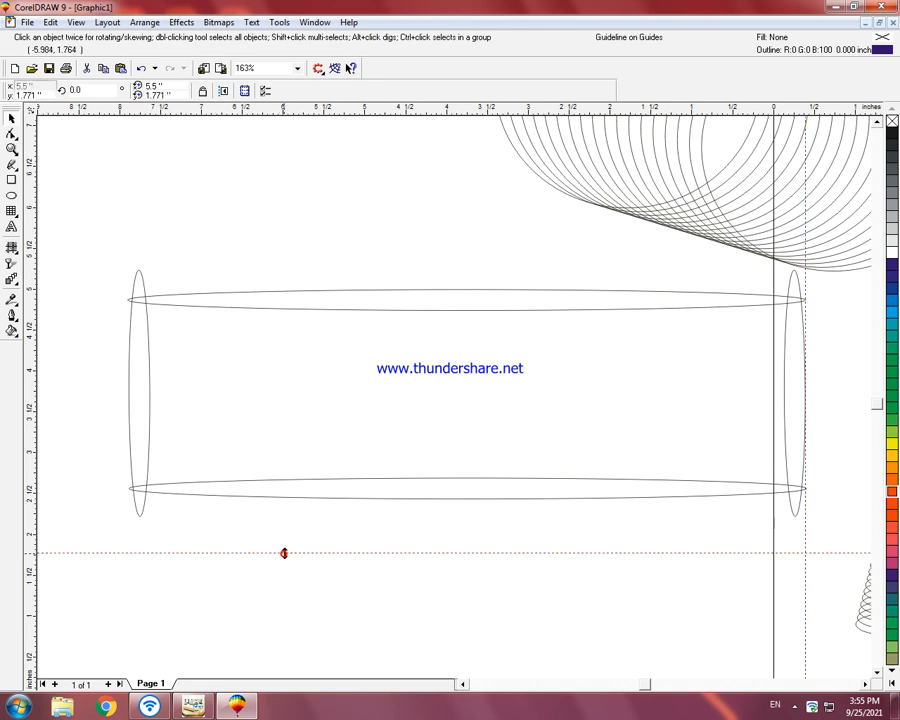
key("Delete")
left_click(806, 568)
key("Delete")
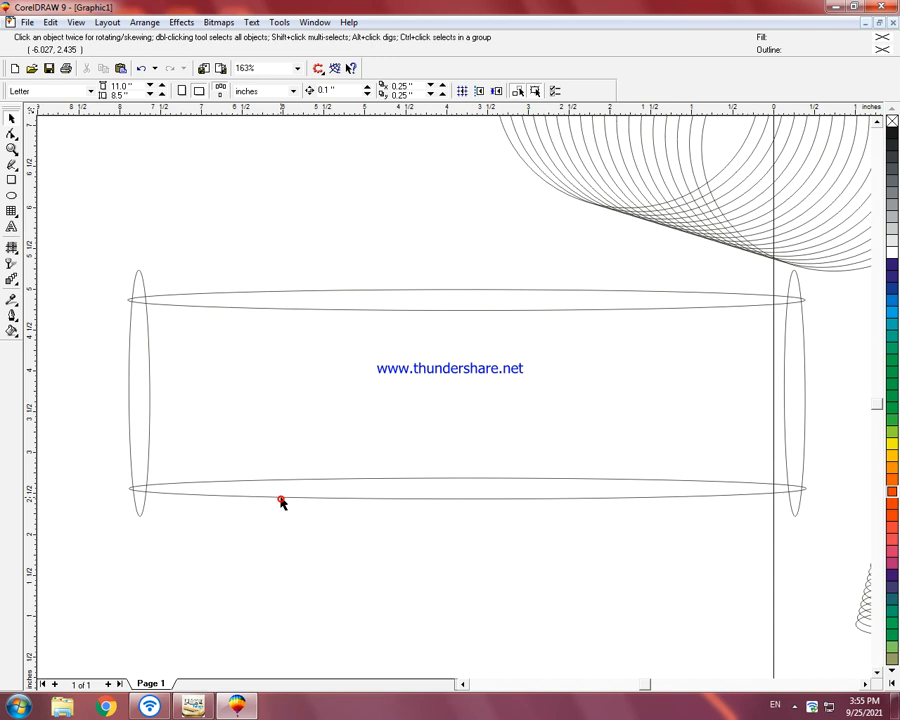
Step: Fill the frame's bottom ellipse light blue, the top one medium blue, the right one dark violet-blue and the left one dark blue
left_click(321, 487)
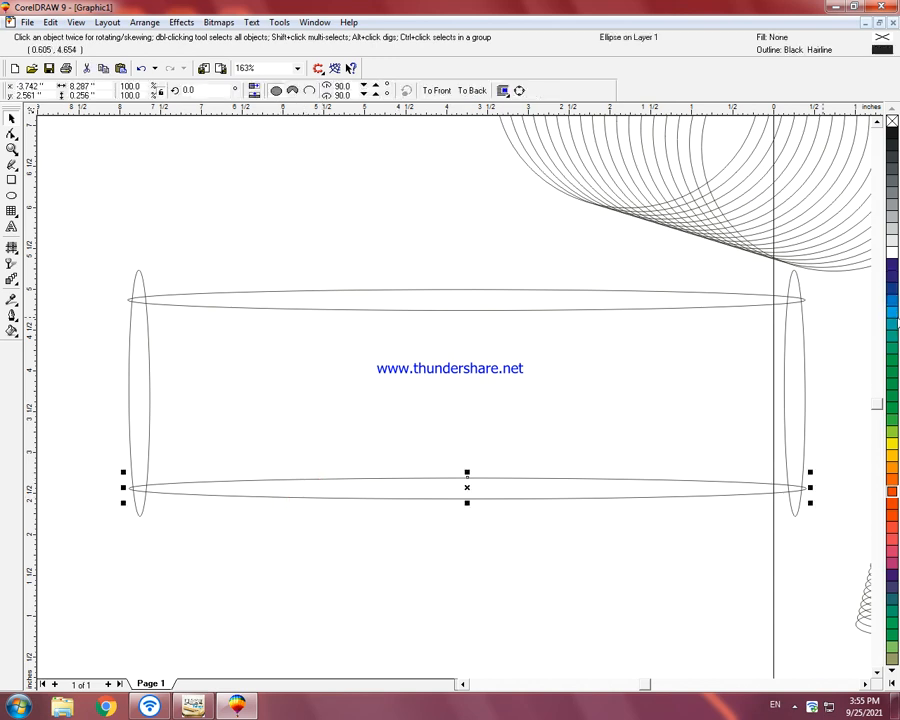
left_click(891, 312)
left_click(541, 290)
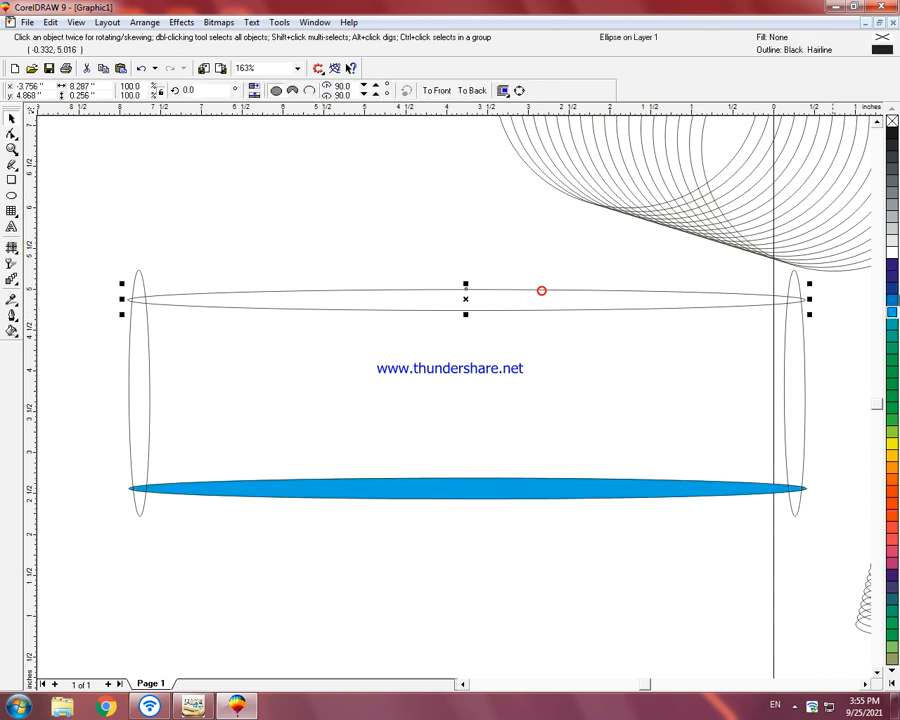
left_click(891, 312)
left_click(783, 376)
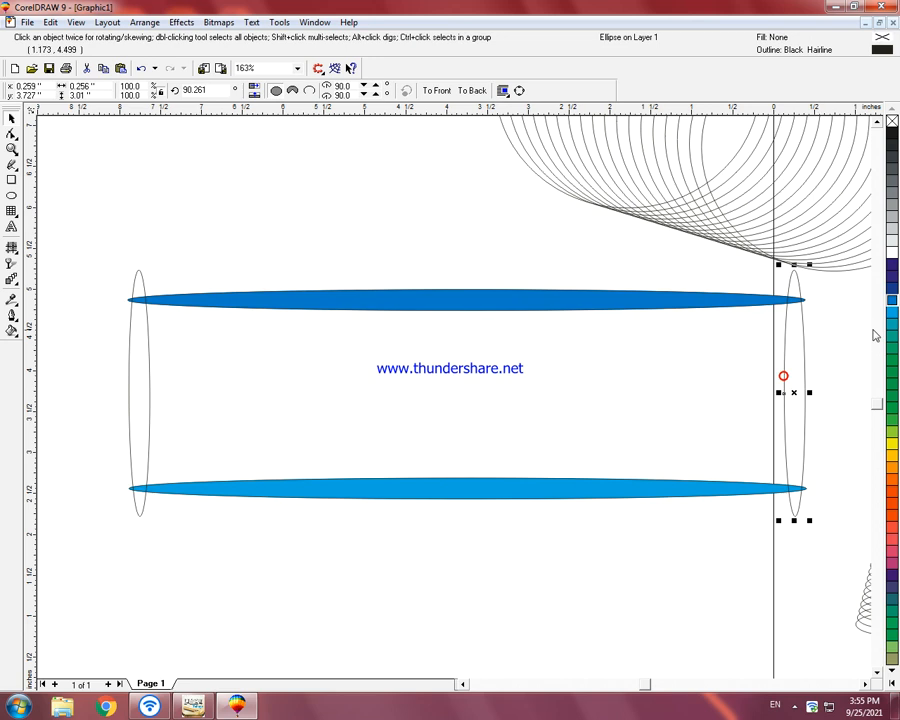
left_click(891, 273)
left_click(150, 400)
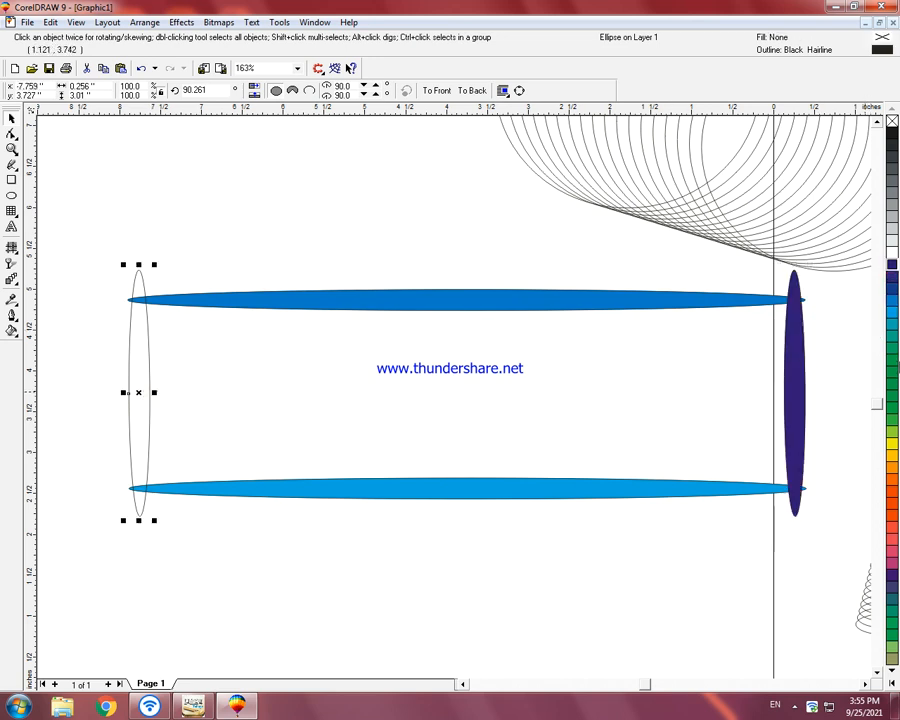
left_click(892, 288)
left_click(598, 415)
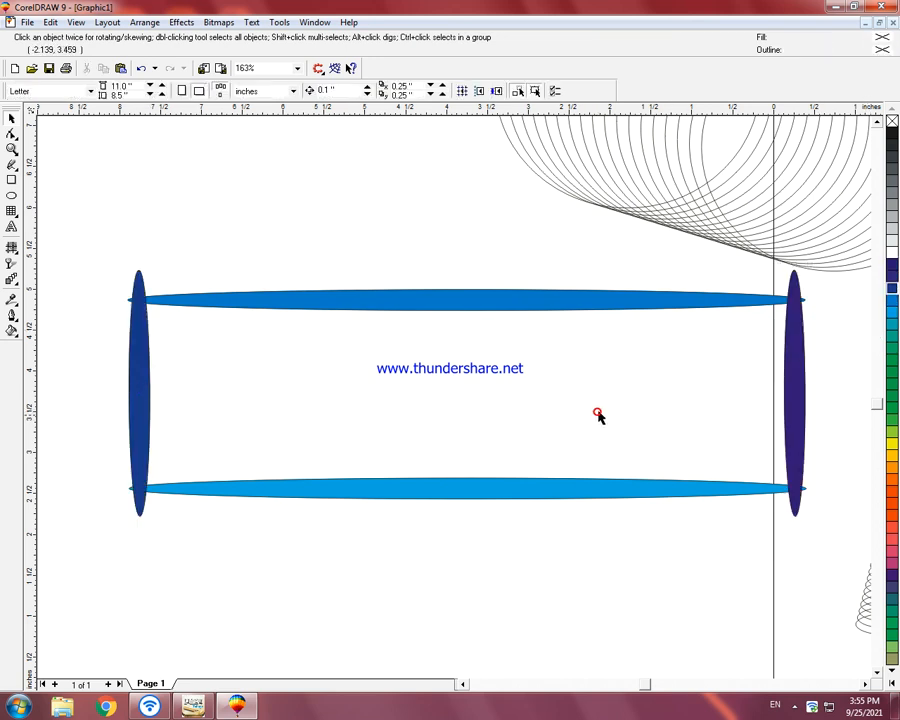
key("F4")
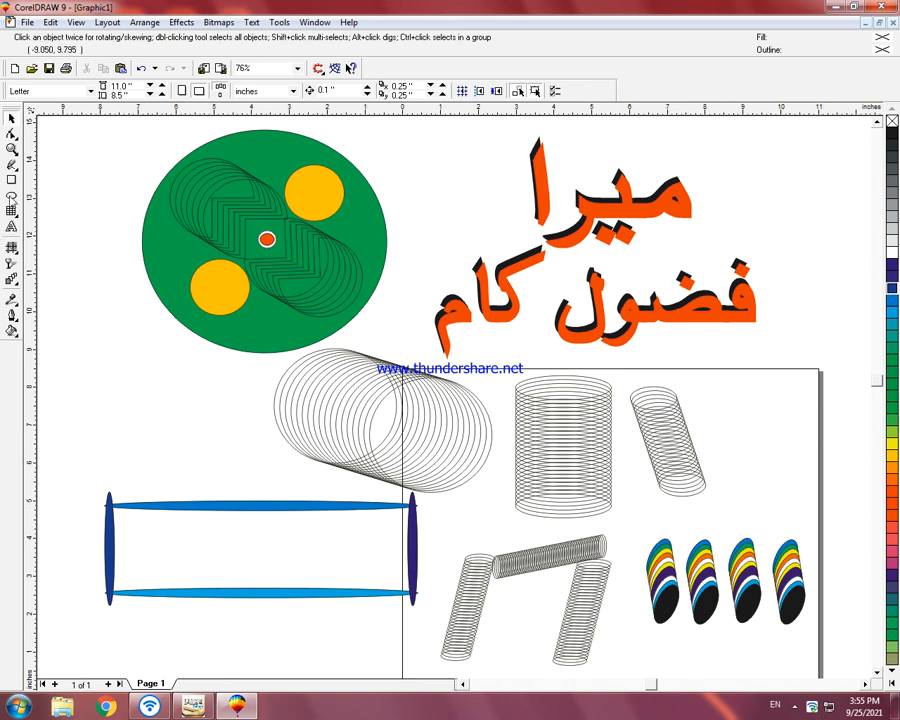
Step: Draw a narrow upright ellipse about 0.24 by 1.9 inches inside the frame's left end and repeat offset copies diagonally downward
left_click(12, 198)
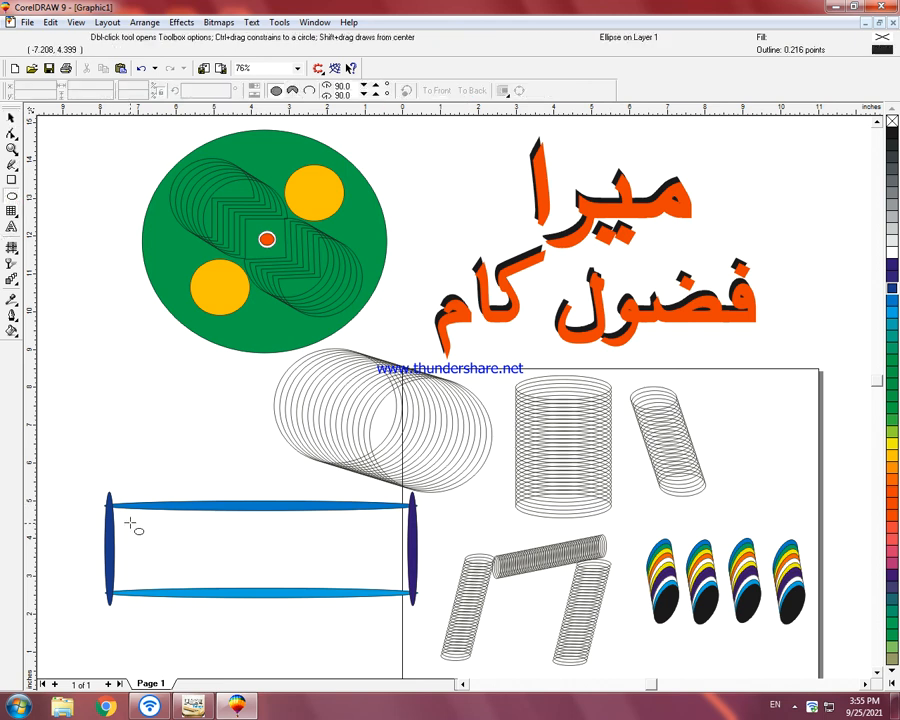
left_click_drag(124, 516, 129, 552)
right_click(129, 552)
key("ctrl+r")
key("ctrl+r")
key("ctrl+r")
key("ctrl+r")
key("ctrl+r")
key("ctrl+r")
key("ctrl+r")
key("ctrl+r")
key("ctrl+r")
key("ctrl+r")
key("ctrl+r")
key("ctrl+r")
key("ctrl+r")
key("ctrl+r")
key("ctrl+r")
key("ctrl+r")
key("ctrl+r")
key("ctrl+r")
key("ctrl+r")
key("ctrl+r")
key("ctrl+r")
key("ctrl+r")
key("ctrl+r")
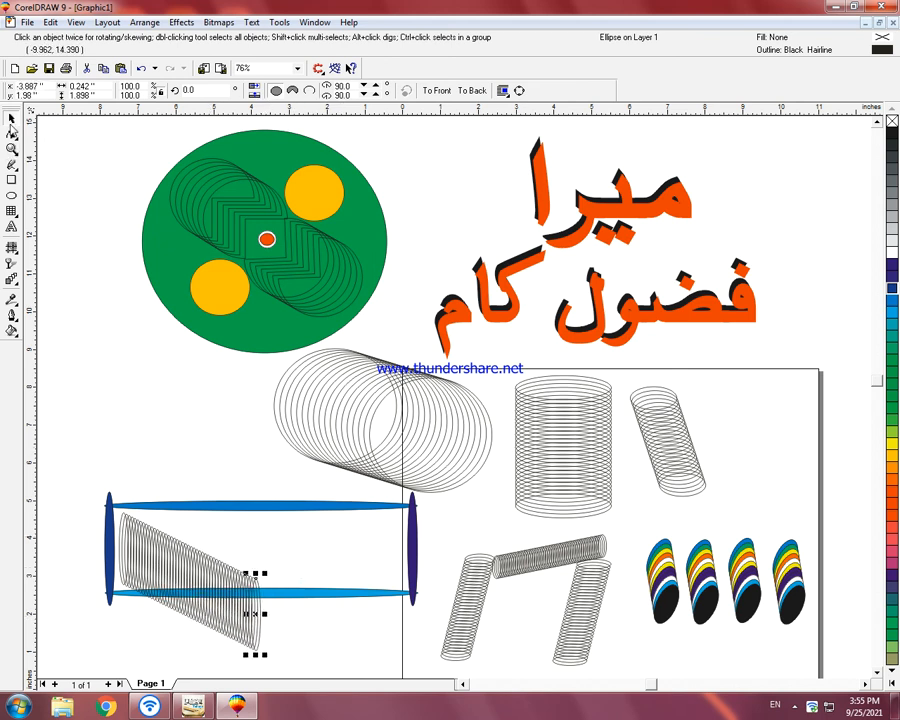
Step: Group the diagonal row of narrow ellipses and rotate the group to about 26.6 degrees
left_click(80, 492)
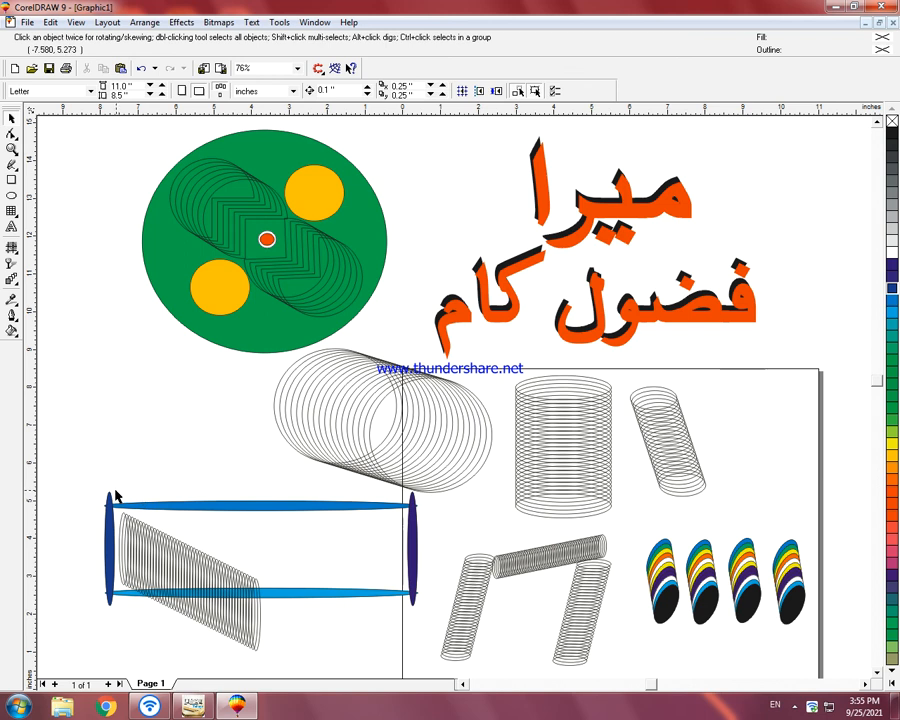
left_click_drag(203, 630, 288, 662)
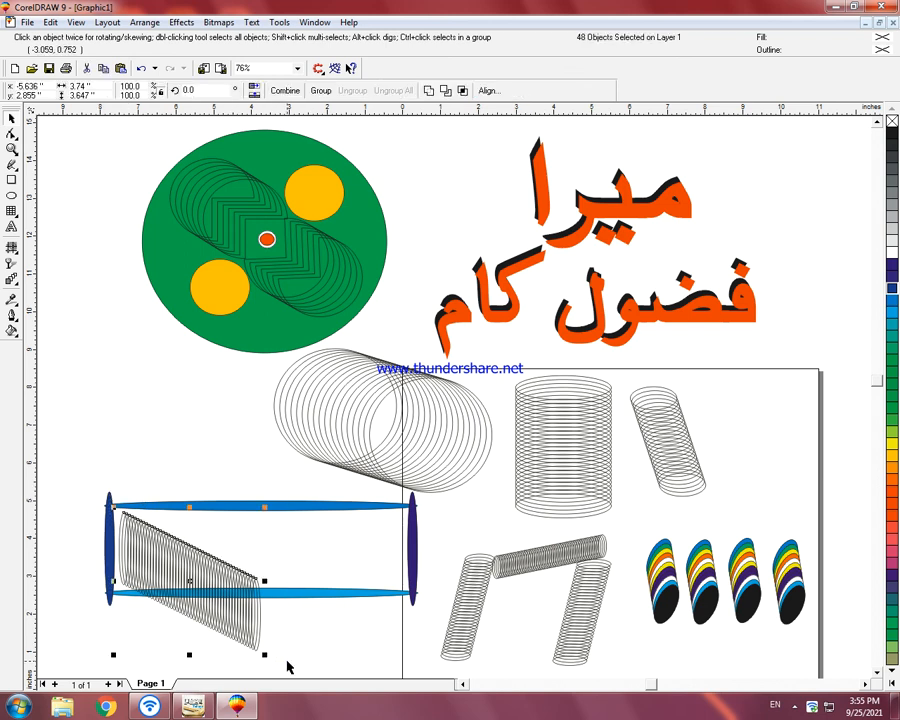
key("ctrl+g")
left_click(240, 627)
left_click_drag(266, 652, 311, 622)
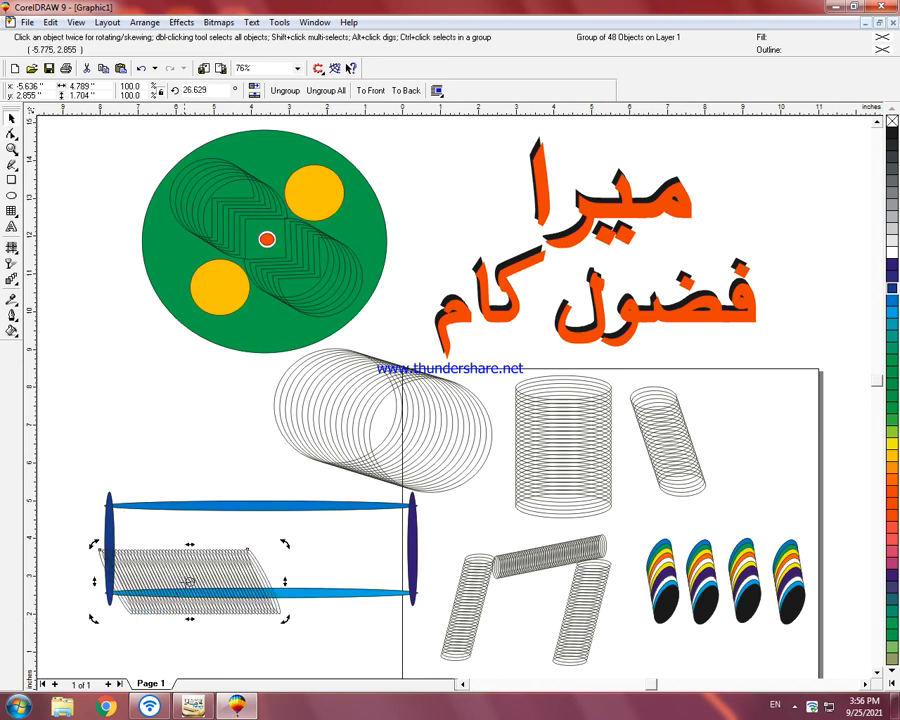
Step: Move the ellipse group inside the blue frame and stretch it horizontally to about 7.1 inches wide
left_click_drag(167, 579, 254, 548)
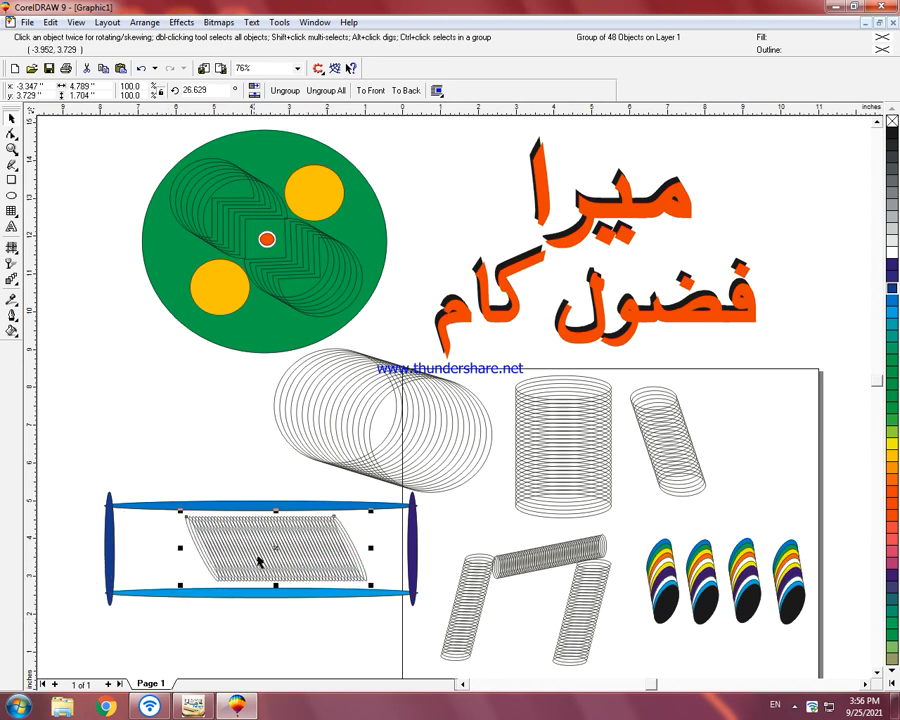
left_click_drag(177, 549, 124, 545)
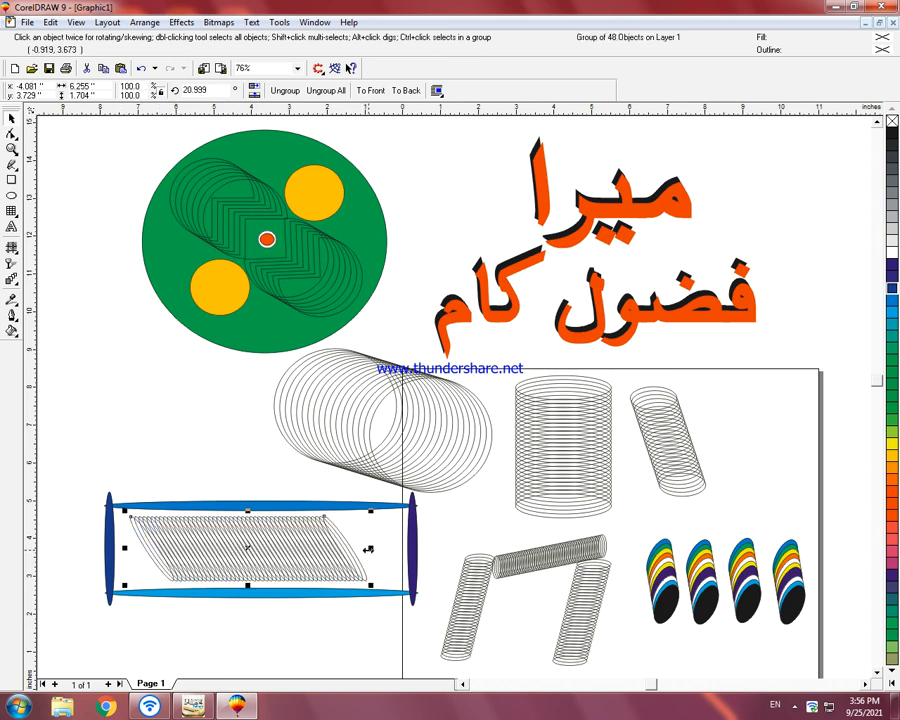
left_click_drag(371, 548, 402, 552)
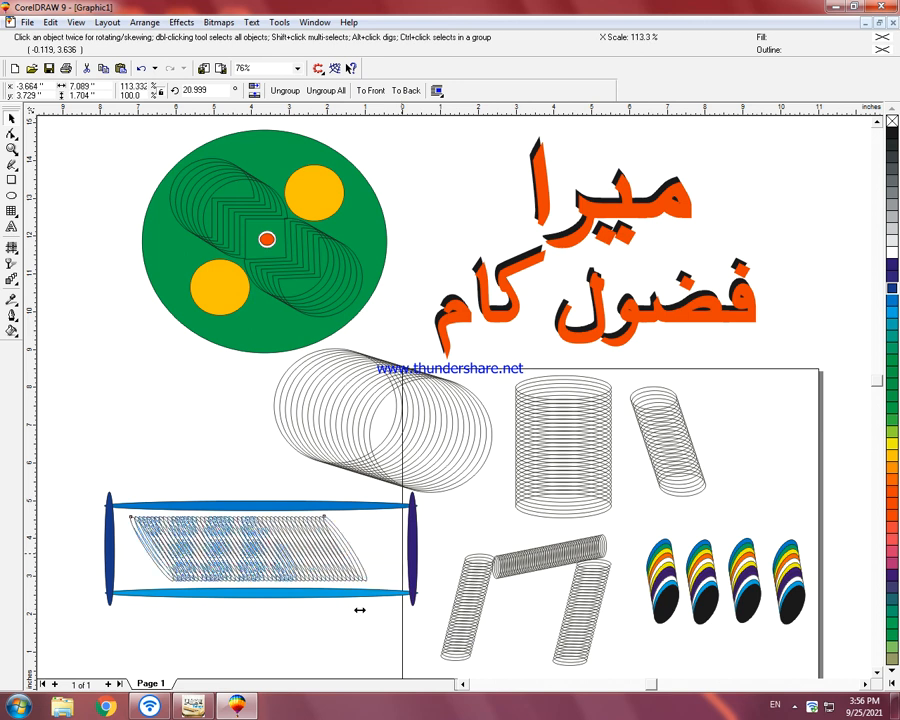
Step: Save the drawing in the yt folder as "mera fazool kam"
left_click(311, 626)
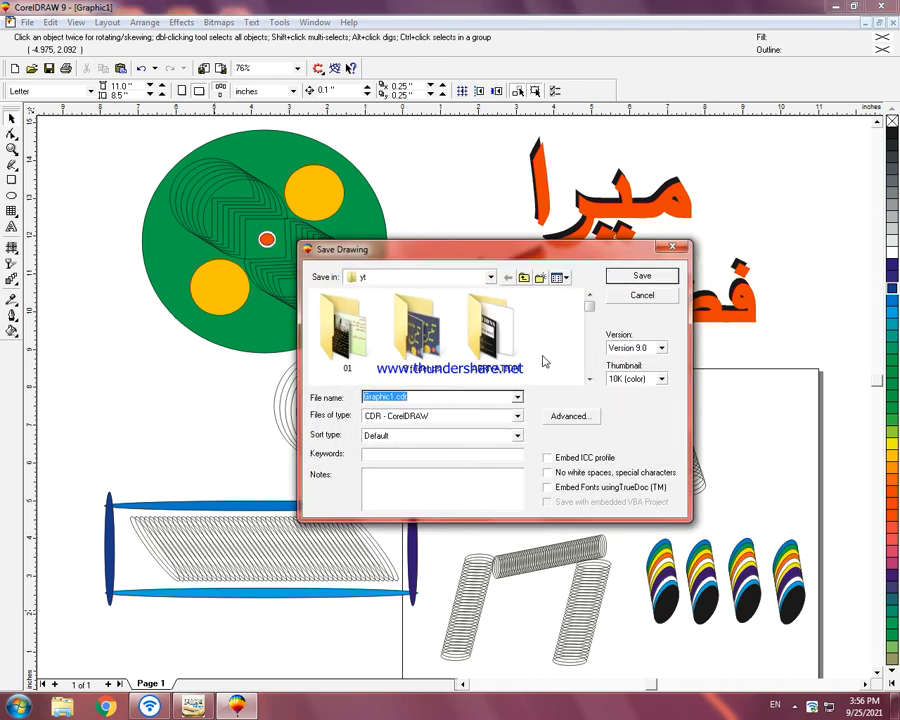
type("me")
key("Return")
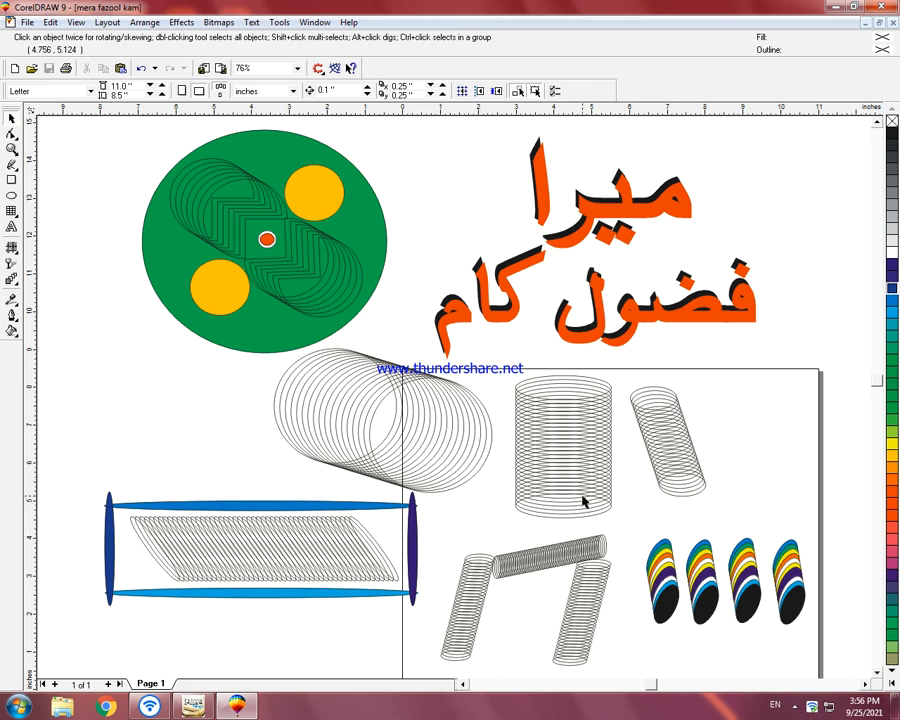
Step: Group all the artwork, including the title, emblem, frame and ellipse patterns, into one object
scroll(580, 500, "down", 1)
scroll(567, 503, "up", 1)
key("F3")
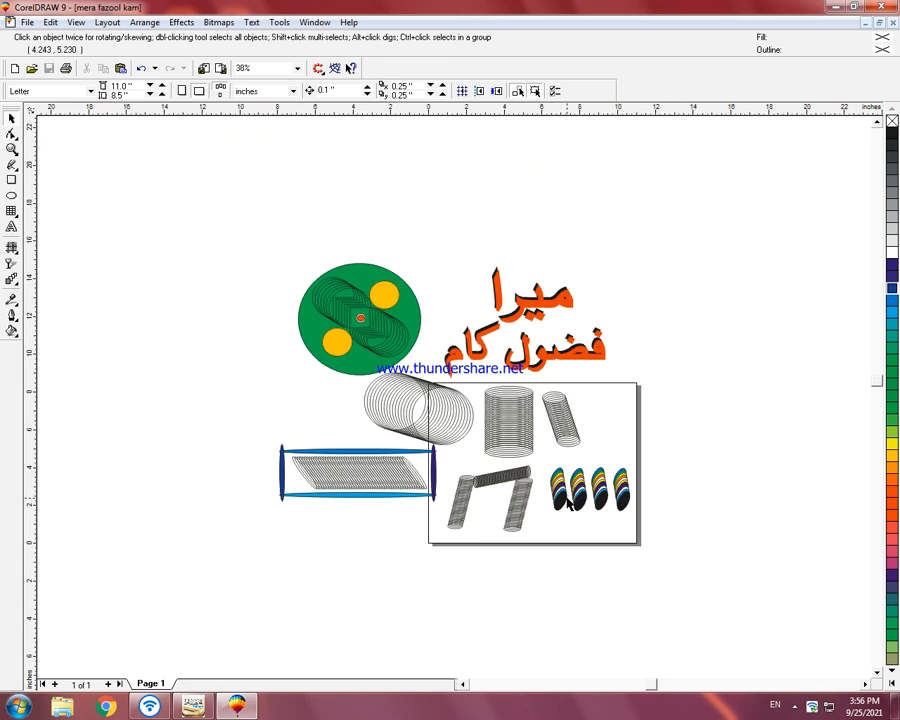
mouse_move(616, 597)
left_mouse_down()
mouse_move(679, 585)
mouse_move(685, 593)
left_mouse_up()
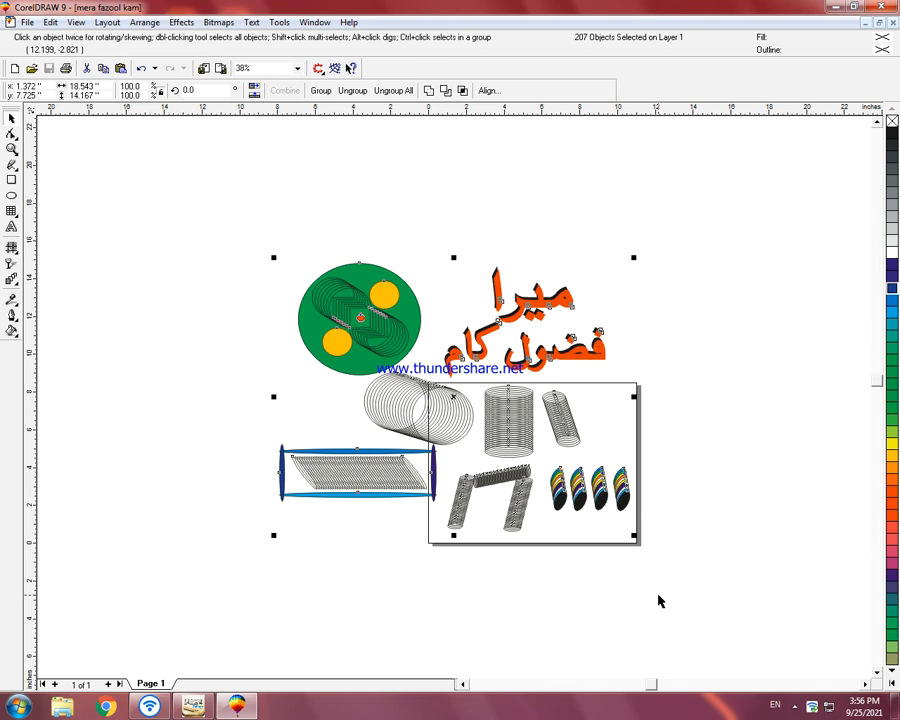
key("ctrl+g")
left_click(262, 535)
Step: Draw a background rectangle about 26.6 by 21.7 inches beside the artwork and fill it orange
left_click(12, 179)
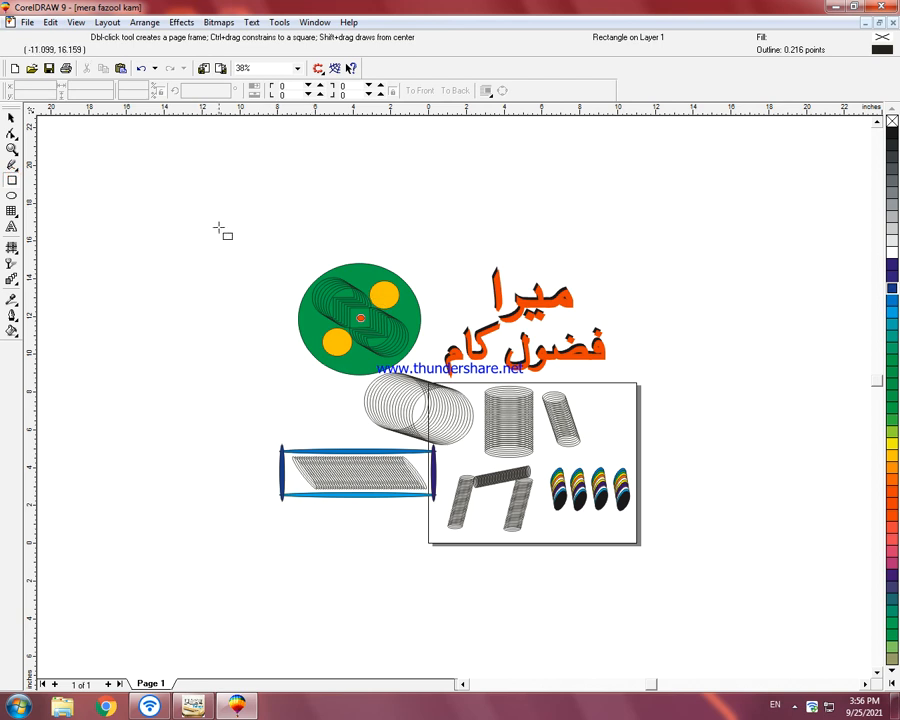
key("space")
left_click_drag(185, 171, 721, 626)
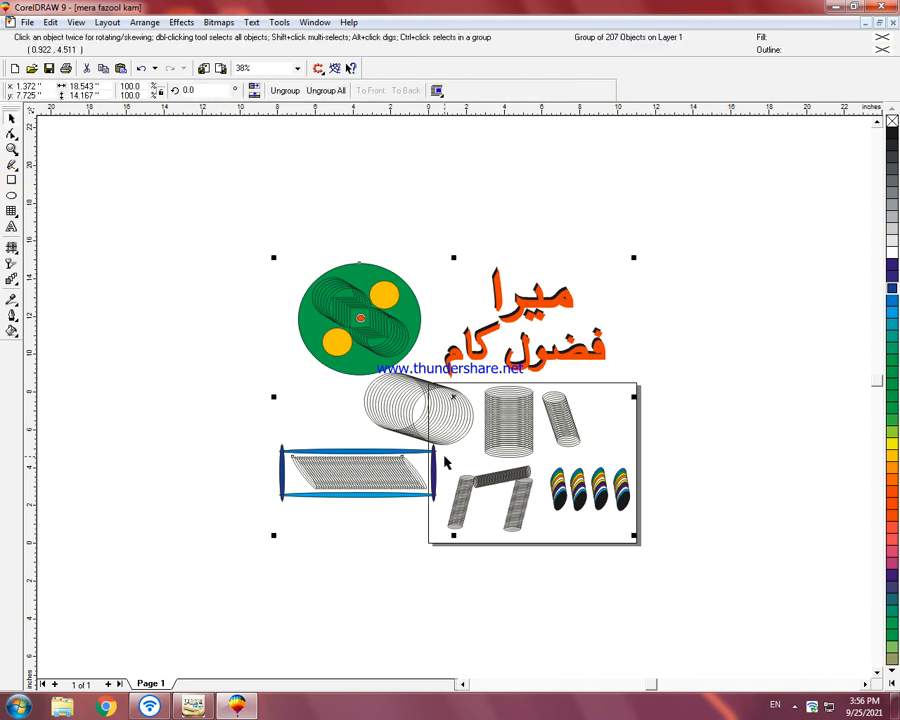
key("F3")
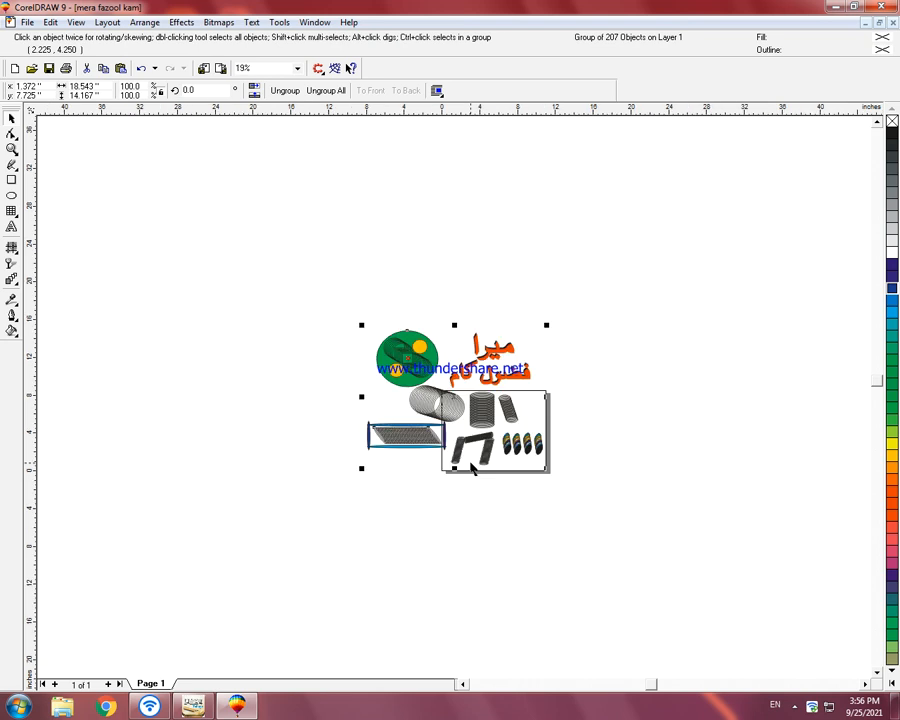
left_click(268, 437)
left_click(11, 180)
left_click_drag(90, 295, 342, 499)
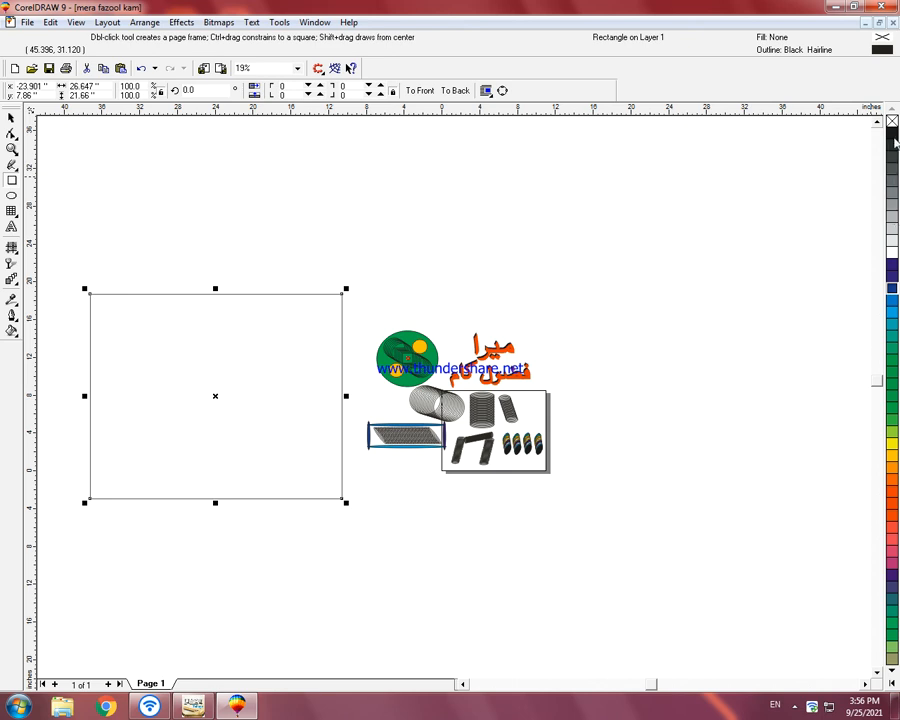
left_click(892, 443)
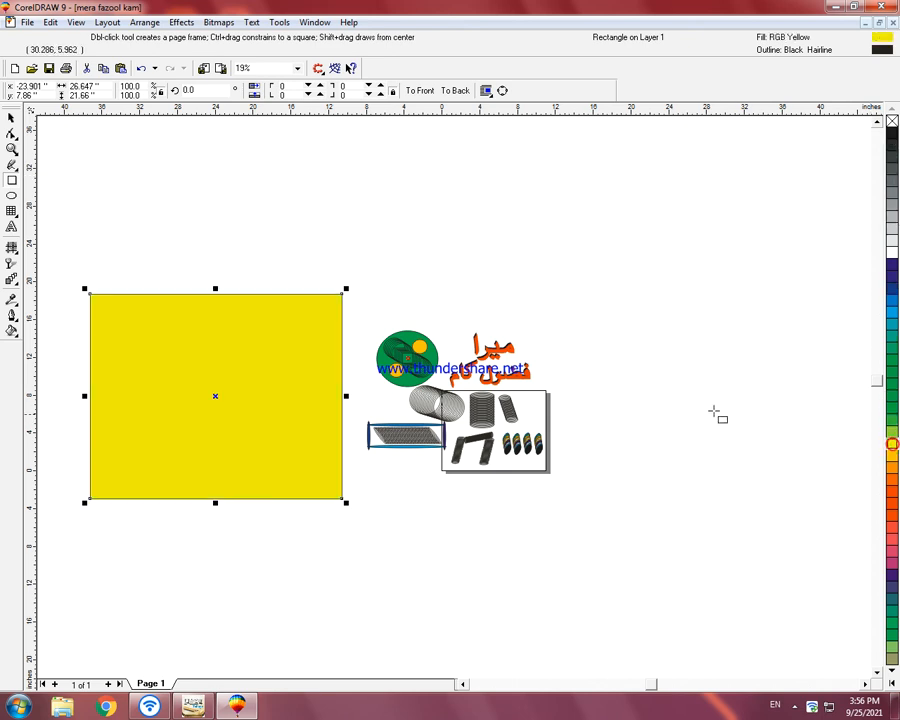
left_click(892, 467)
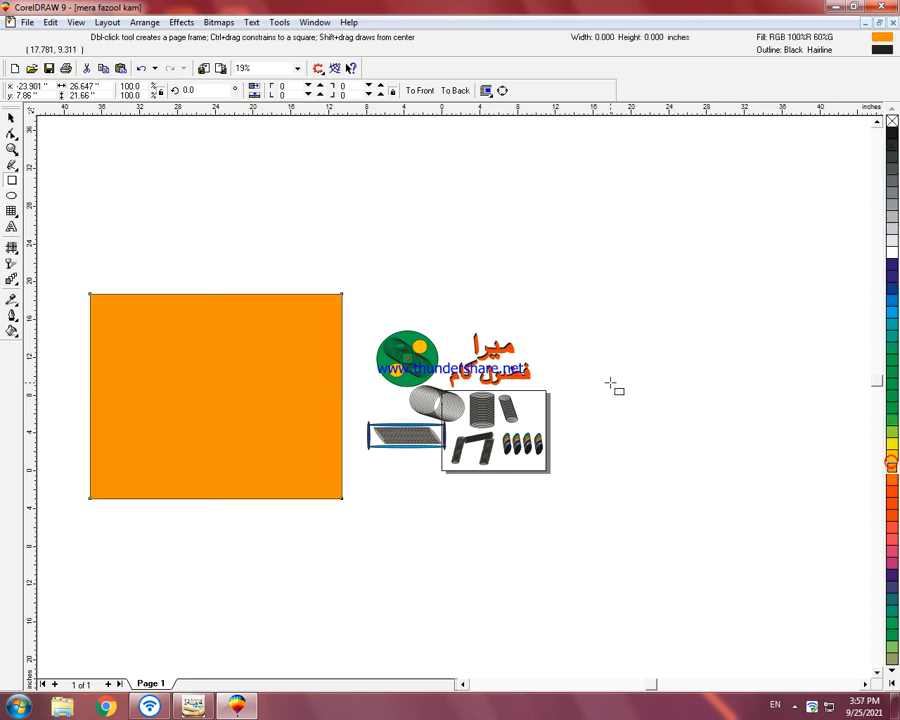
Step: Move the grouped artwork onto the orange rectangle and bring it to the front
key("space")
left_click(608, 381)
left_click_drag(638, 287, 352, 506)
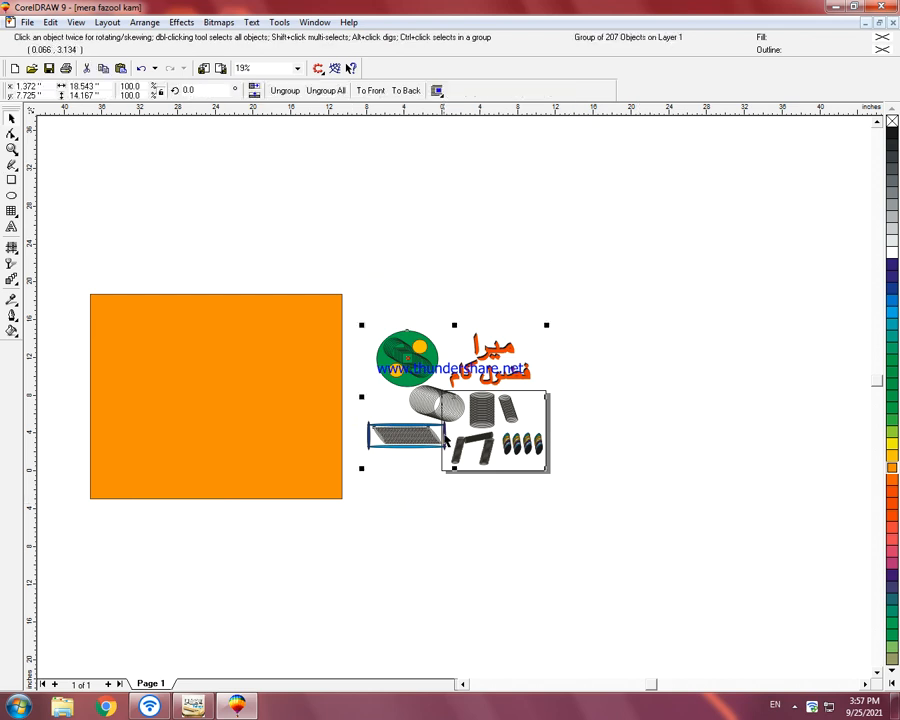
left_click_drag(444, 390, 218, 394)
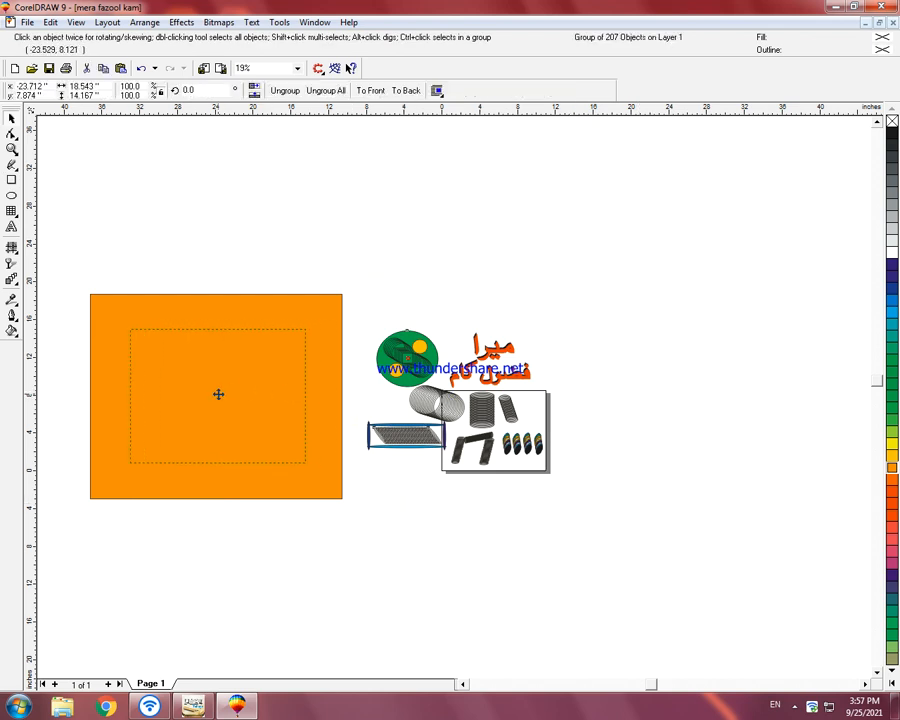
left_click_drag(296, 415, 296, 415)
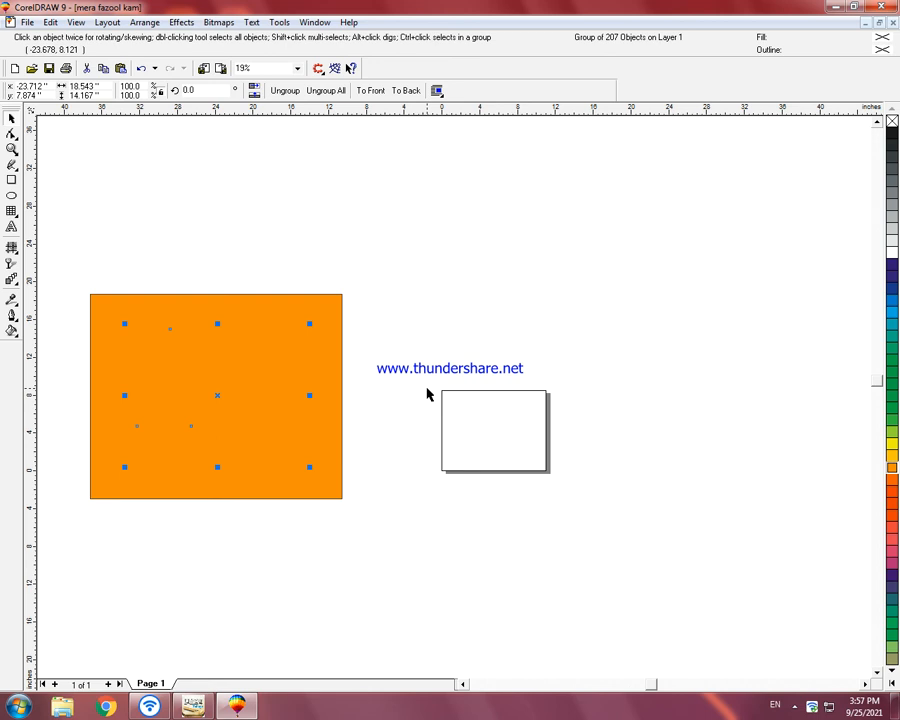
key("shift+Page_Up")
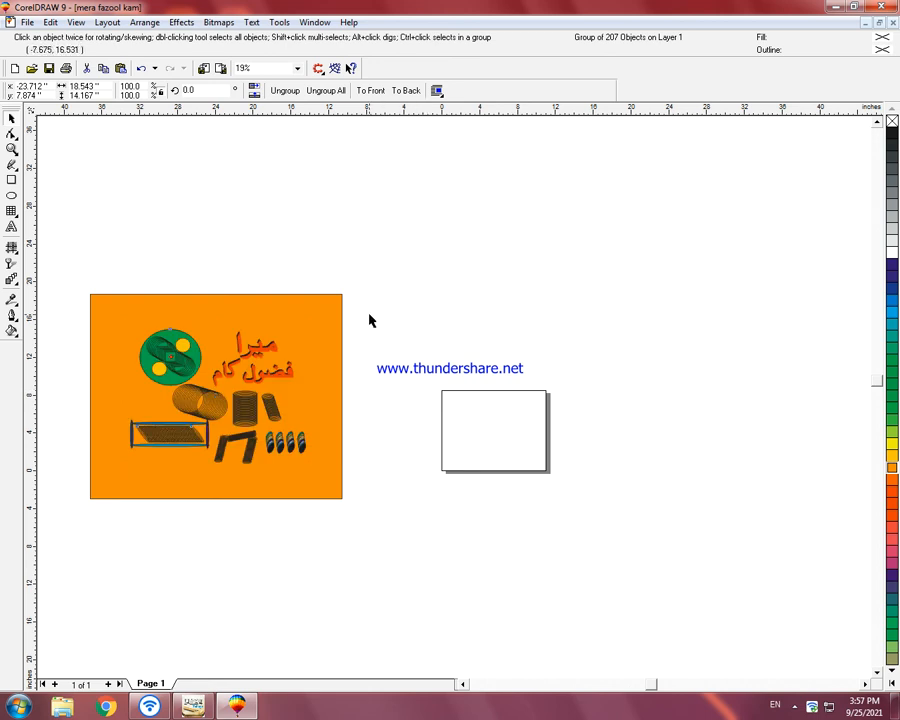
Step: Try green, teal and blue fills on the background rectangle
left_click(369, 317)
left_click(337, 325)
left_click(893, 420)
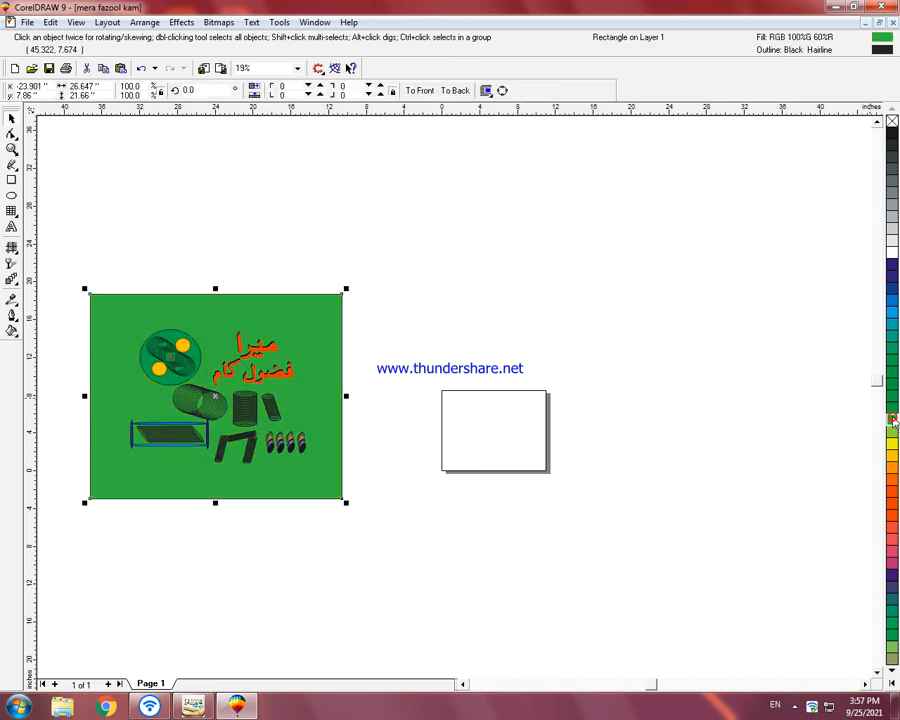
left_click(893, 358)
left_click(892, 338)
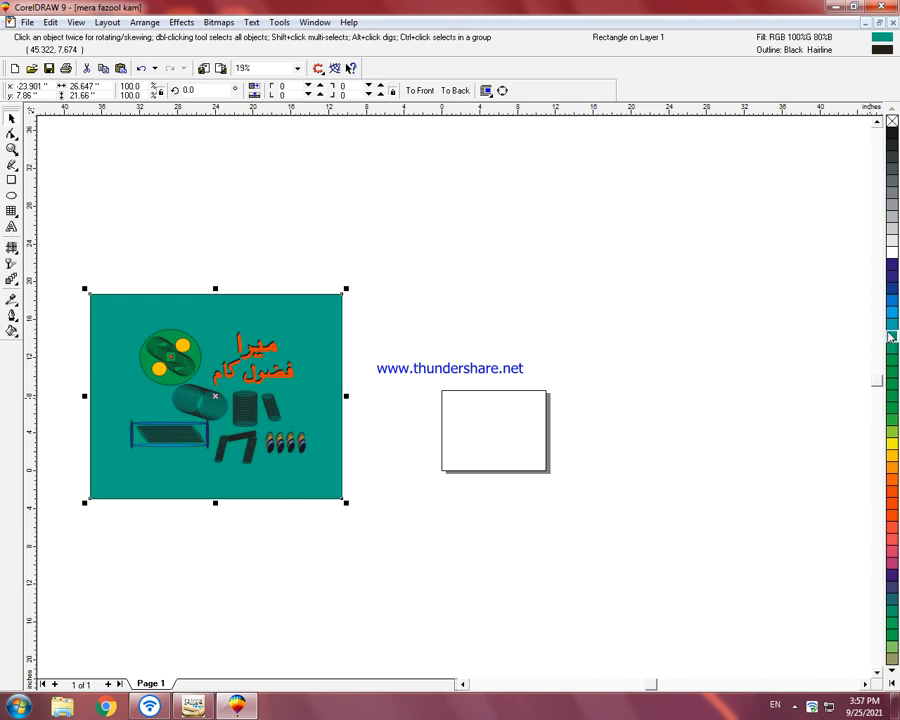
left_click(885, 300)
Step: Undo the background recolouring and the artwork's move, and delete the orange rectangle
key("ctrl+z")
key("ctrl+z")
key("ctrl+z")
key("ctrl+z")
key("ctrl+z")
key("ctrl+z")
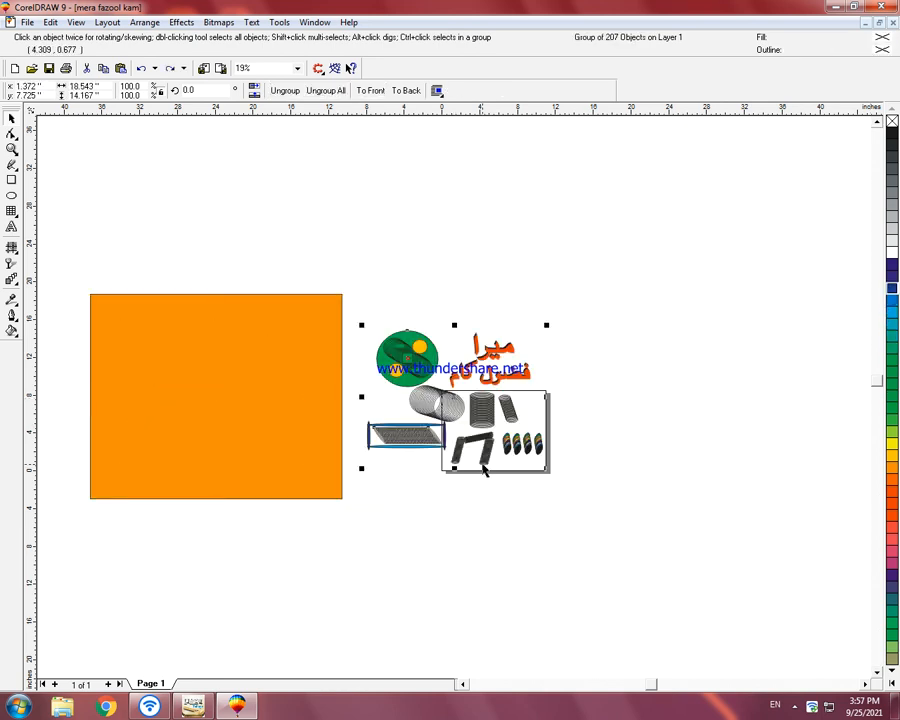
left_click(321, 447)
key("Delete")
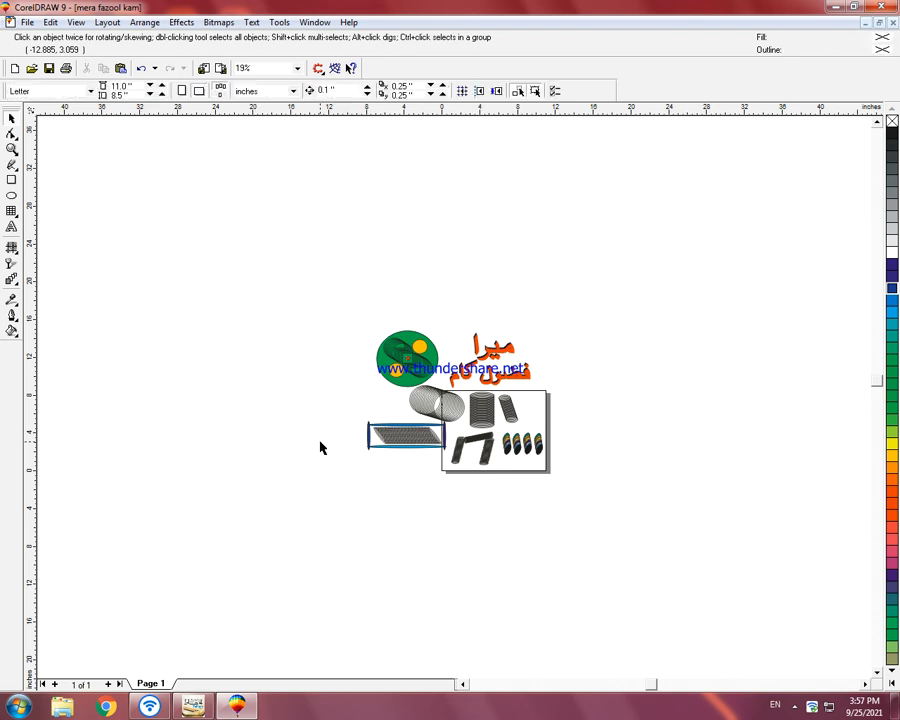
Step: Export the whole design as the JPEG "mera fazool kam" in RGB Color (24-bit) at 1 to 1 size and 300 dpi
key("F4")
scroll(333, 438, "down", 1)
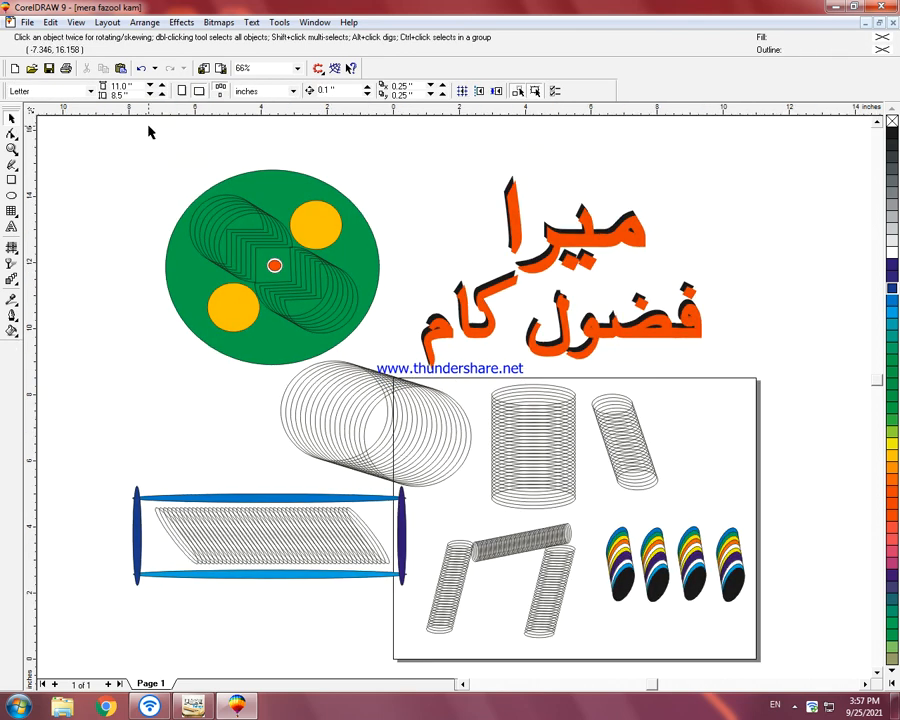
left_click(221, 70)
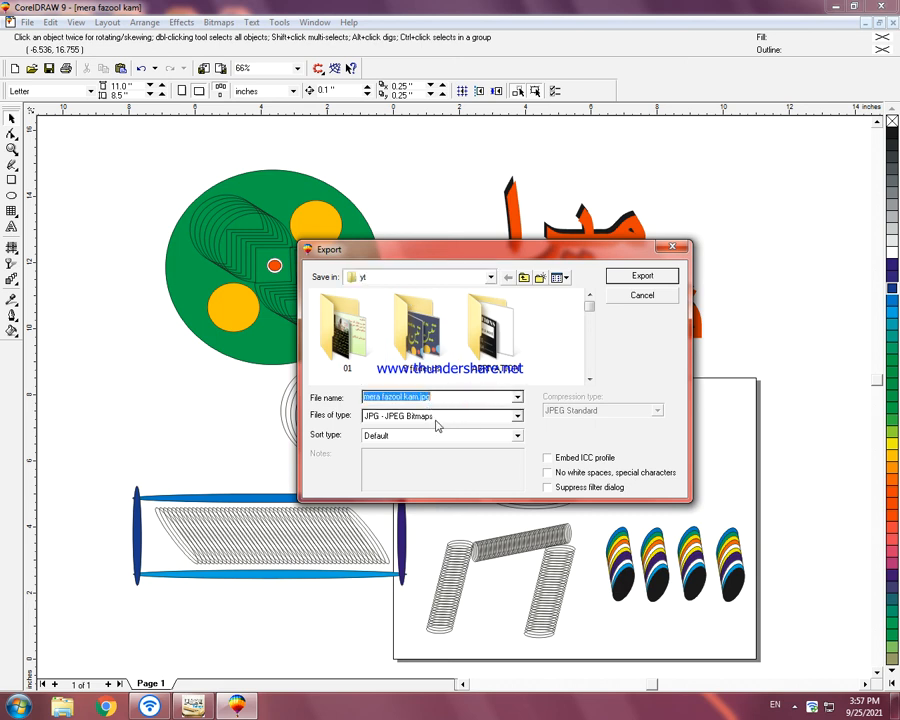
left_click(436, 416)
left_click(423, 431)
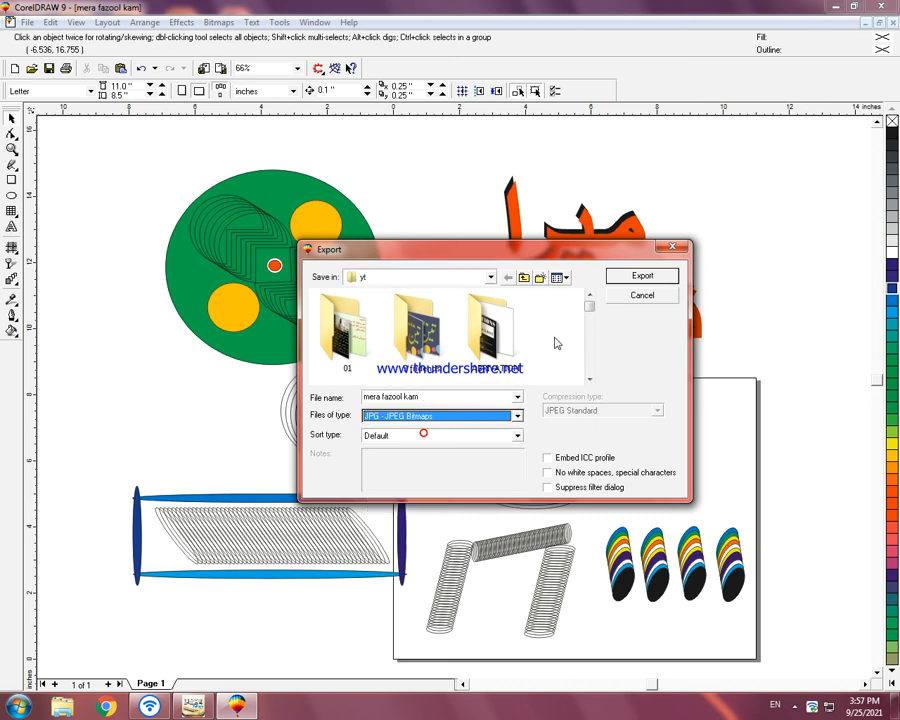
left_click(640, 275)
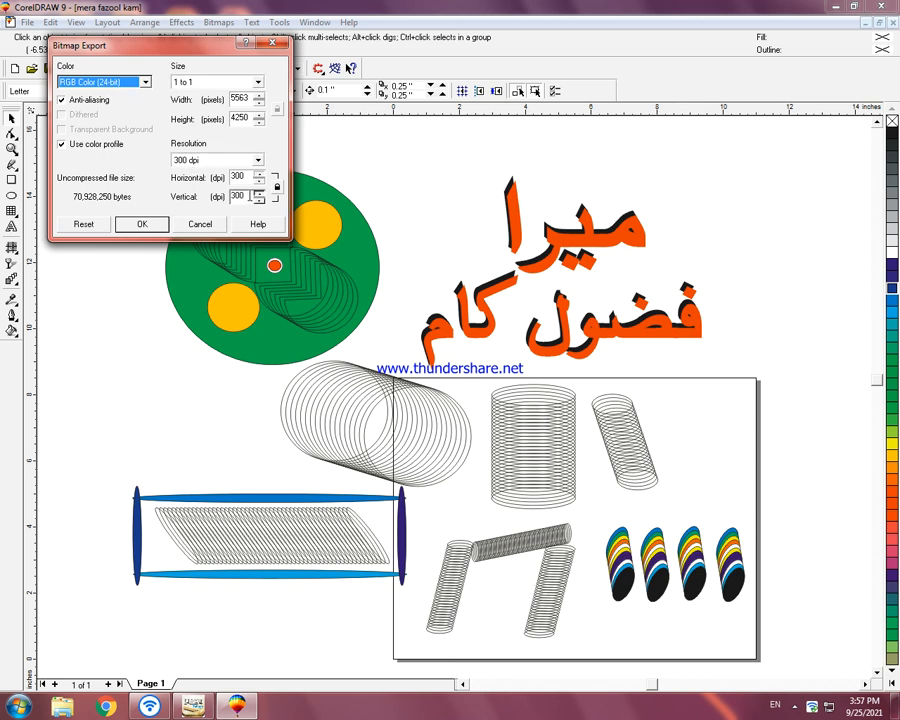
left_click(141, 224)
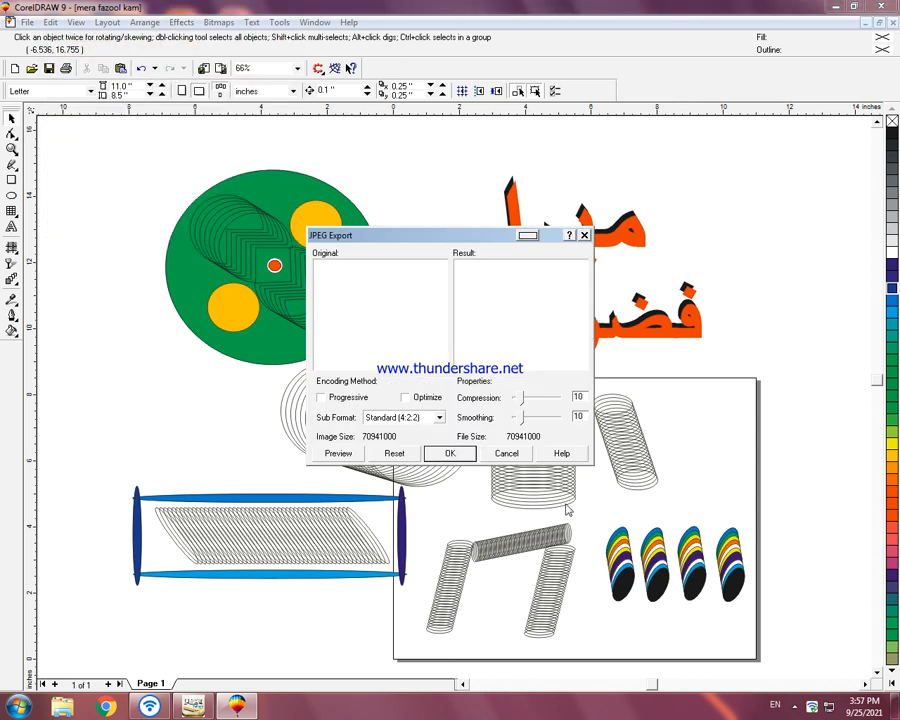
left_click(445, 453)
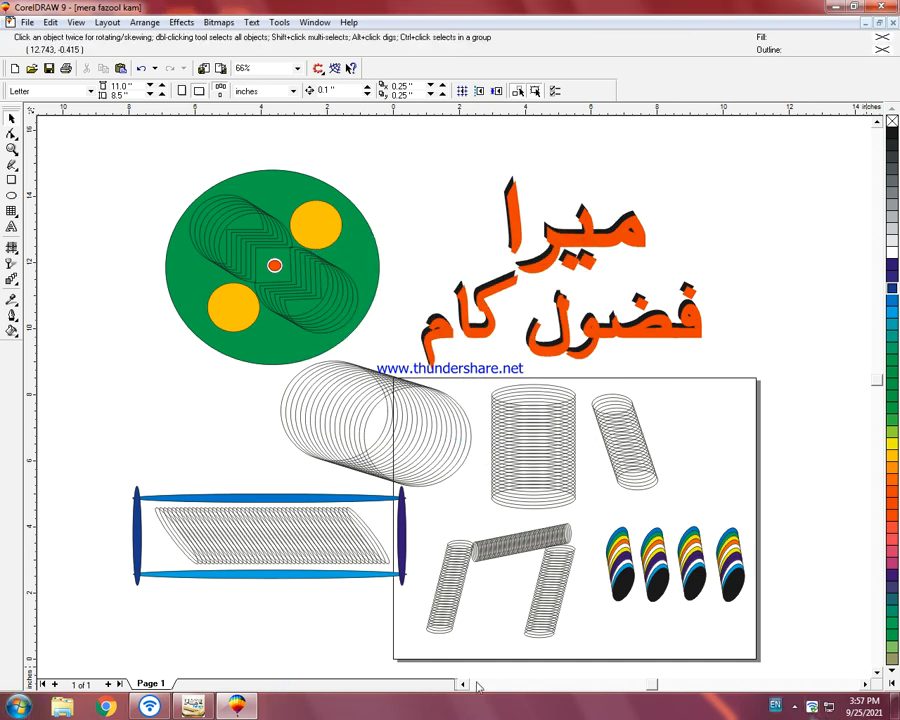
Step: Switch to Windows Explorer and open the yt folder inside COMMON on Local Disk (D:)
left_click(19, 706)
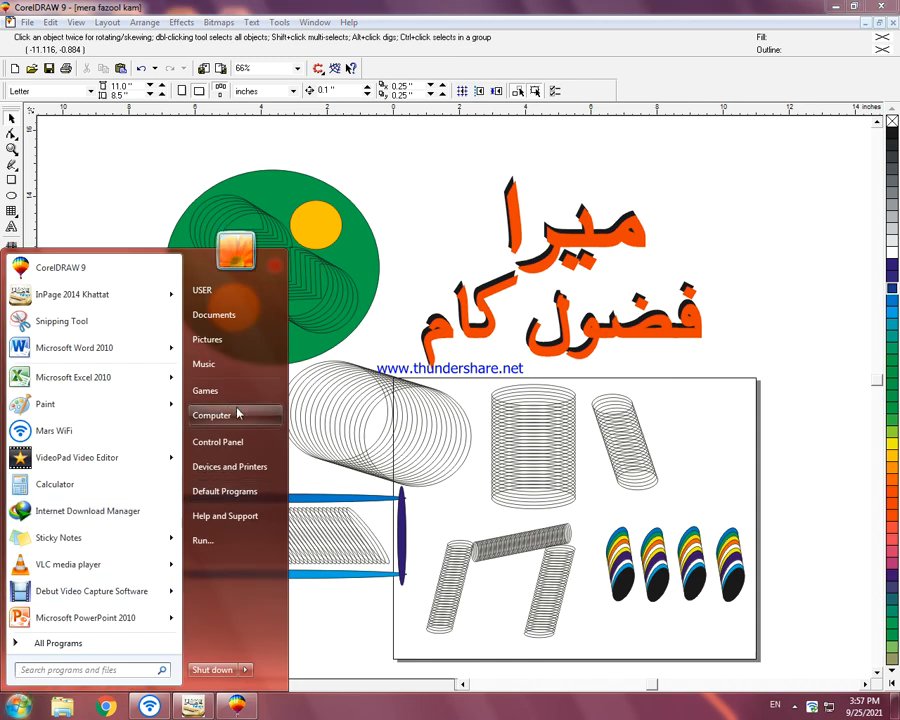
left_click(220, 414)
double_click(377, 115)
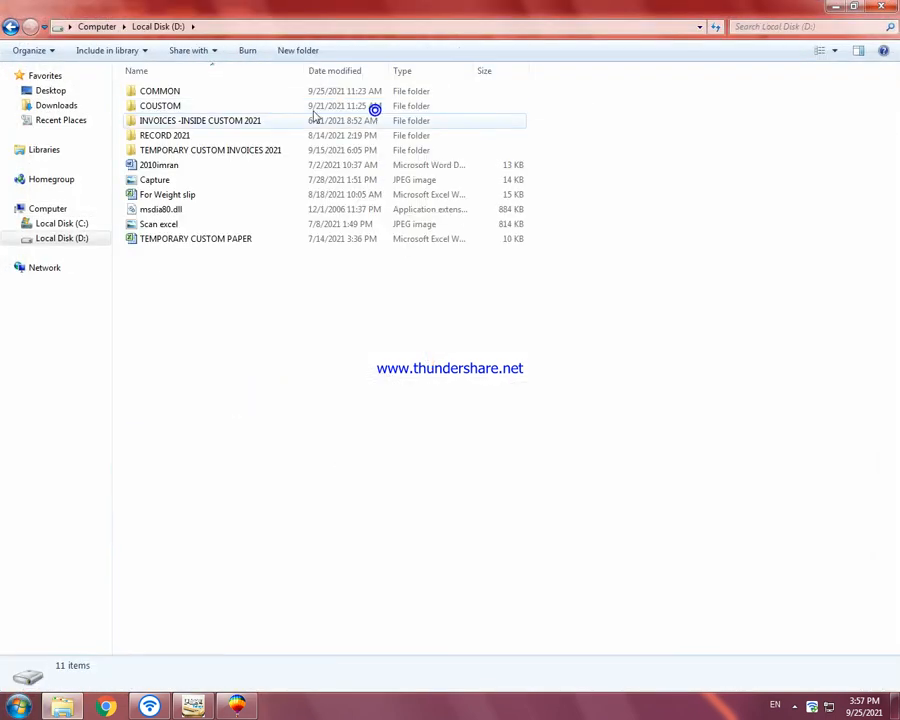
double_click(234, 92)
double_click(534, 86)
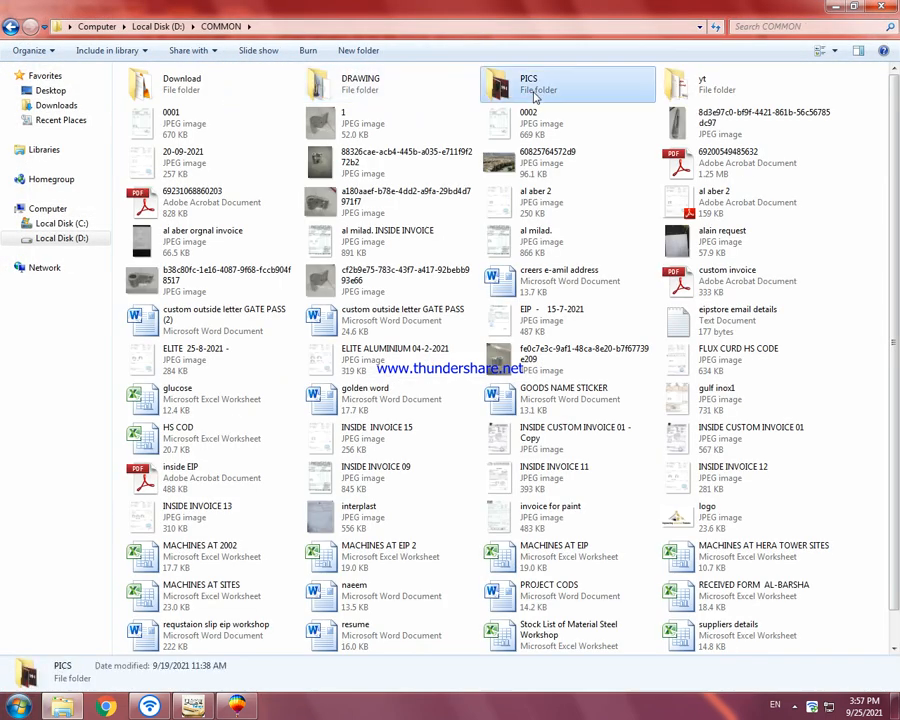
key("BackSpace")
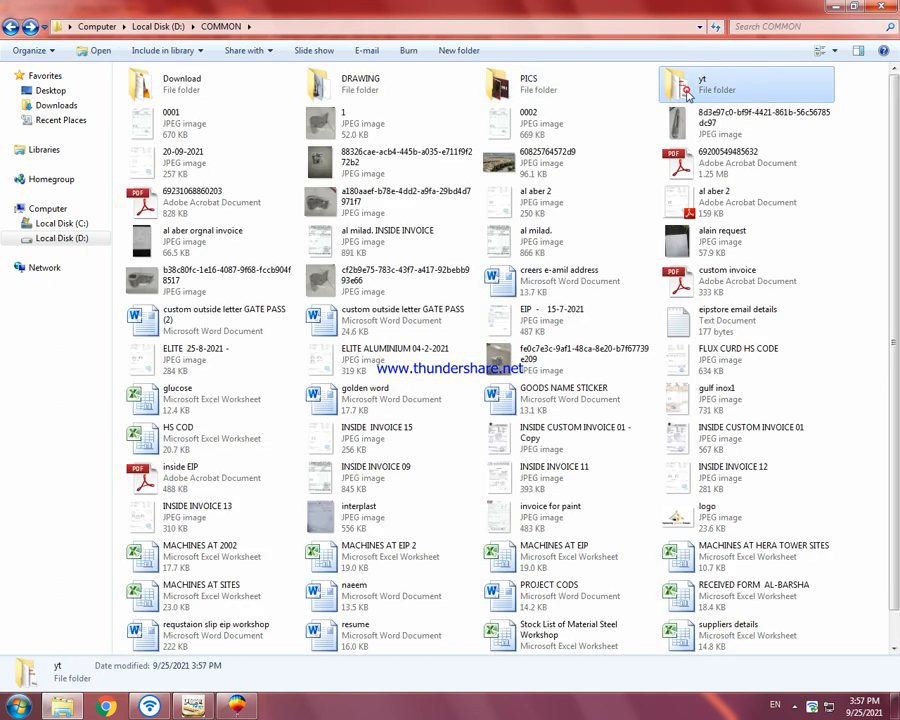
double_click(687, 88)
Step: Find the exported JPEG "mera fazool kam" in the yt folder and open it in Windows Photo Viewer
scroll(472, 291, "down", 5)
left_click(462, 467)
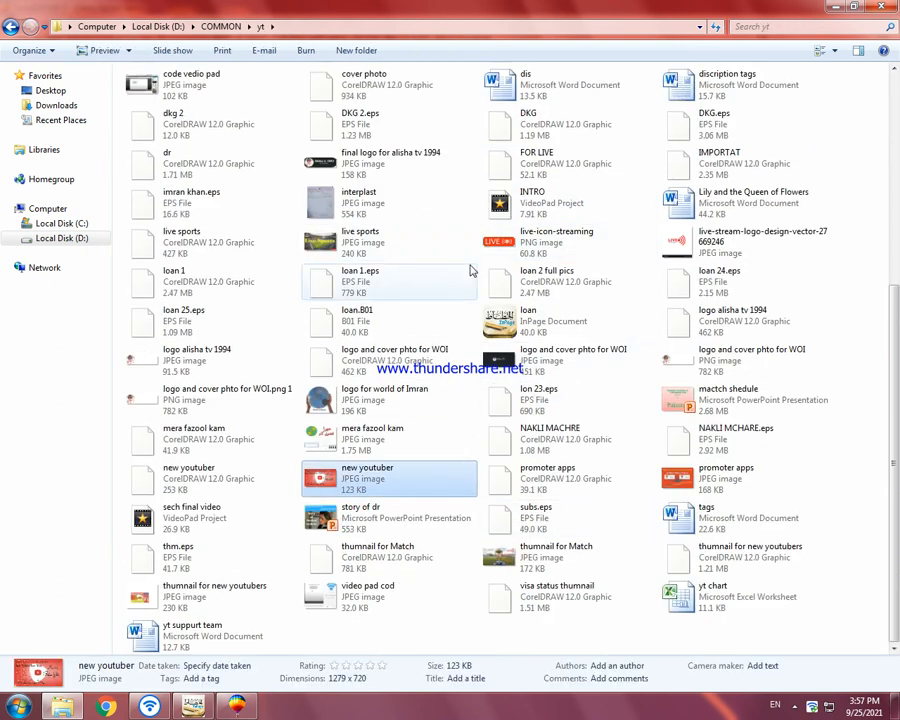
scroll(471, 268, "up", 3)
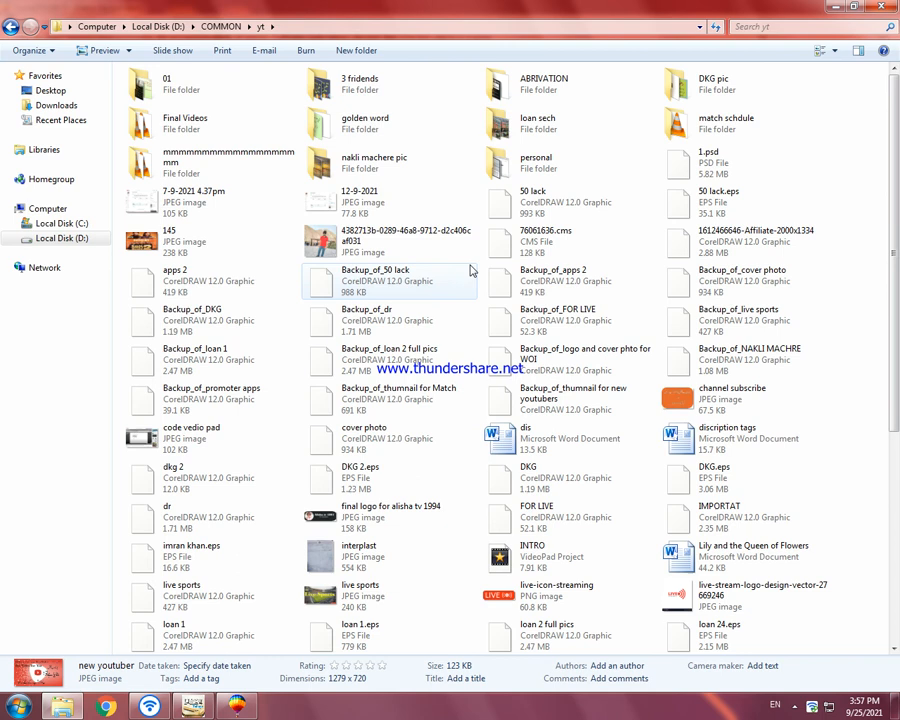
left_click(204, 148)
left_click(231, 235)
key("m")
key("m")
key("m")
key("m")
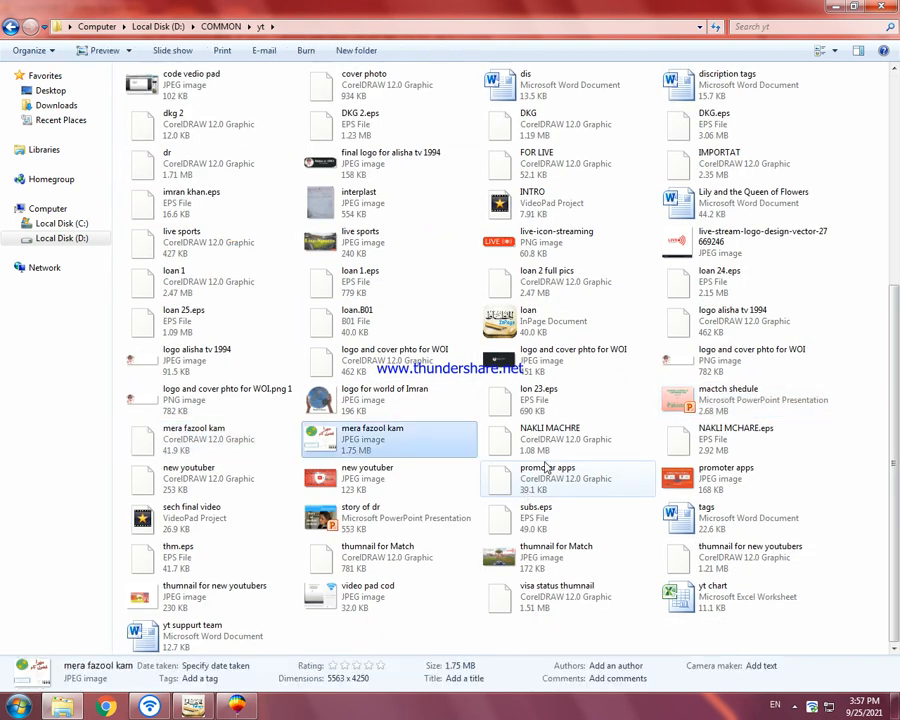
key("m")
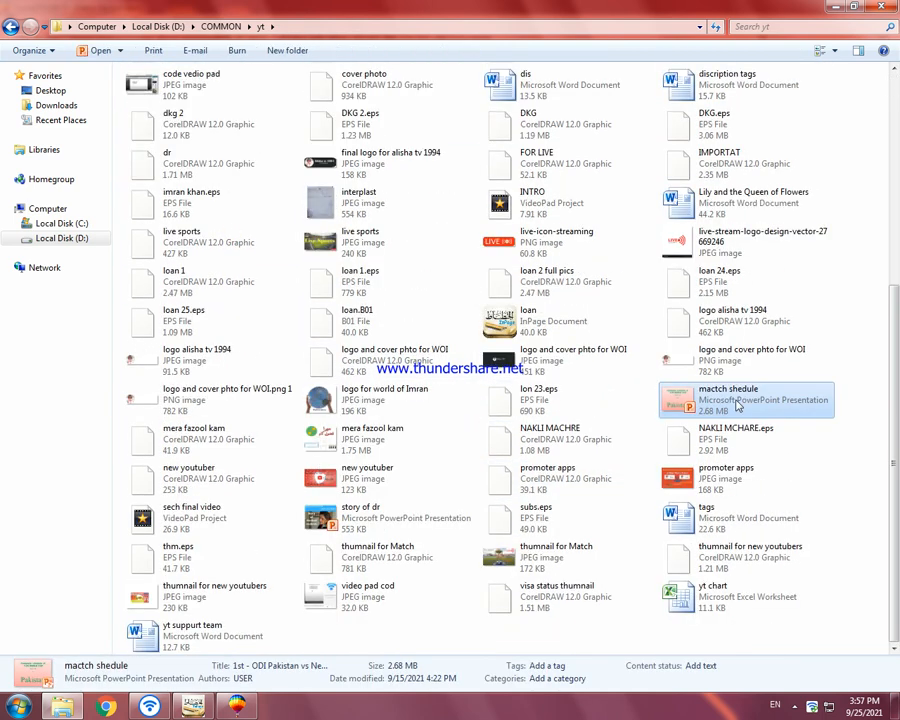
key("m")
left_click(424, 444)
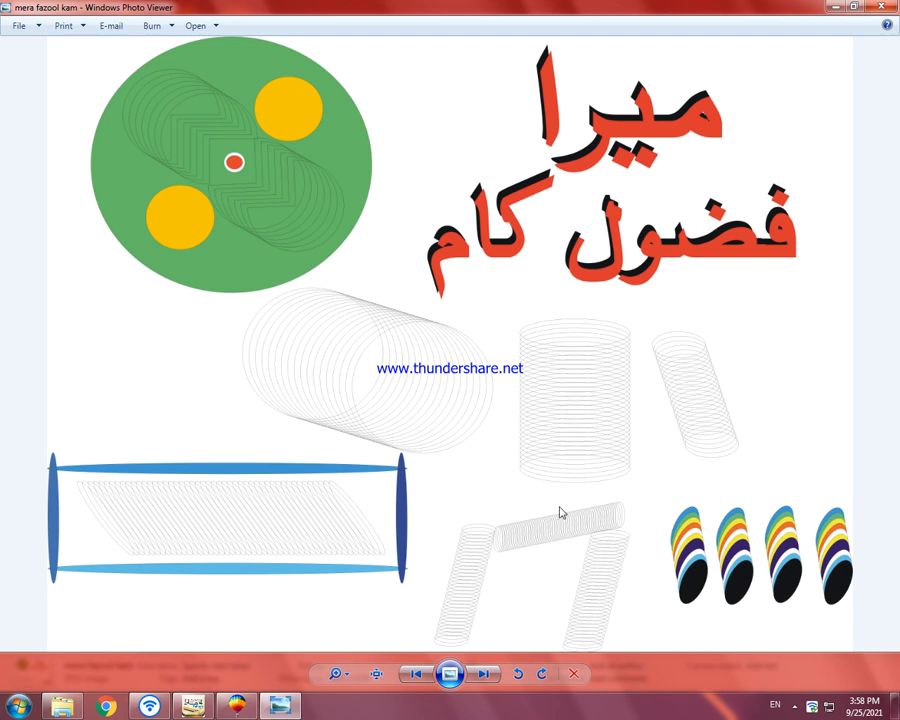
left_click(793, 708)
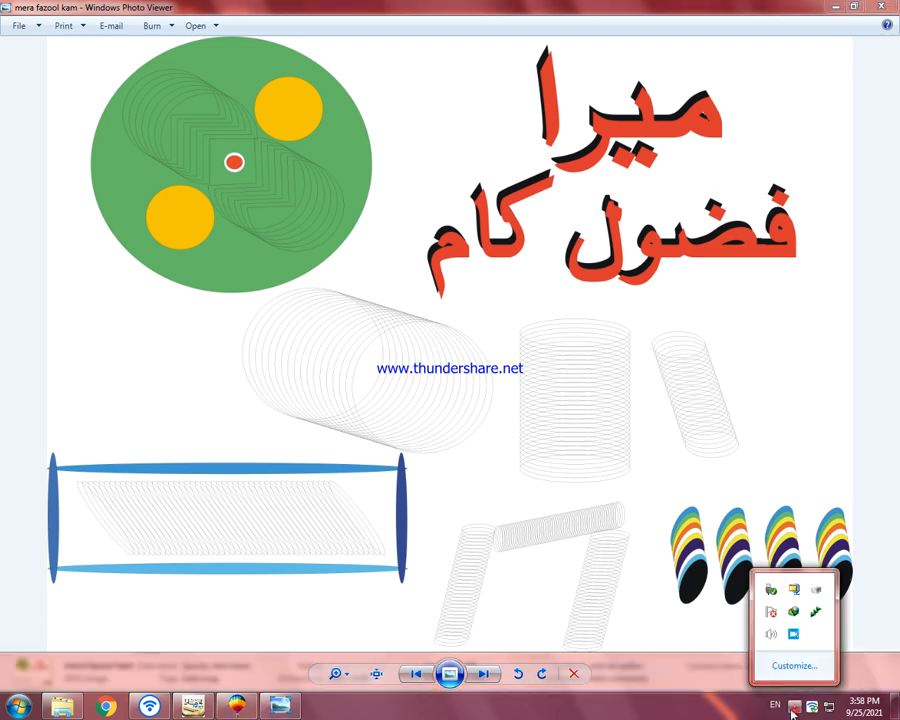